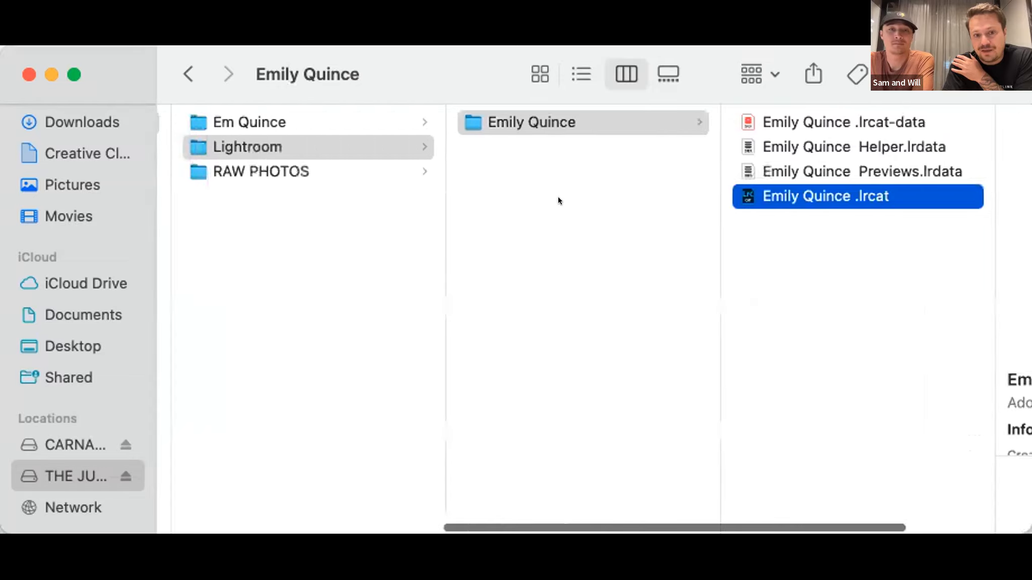
# Browse the RAW PHOTOS folder down to the files in the A001 card's 139LEICA subfolder.
pyautogui.click(452, 170)
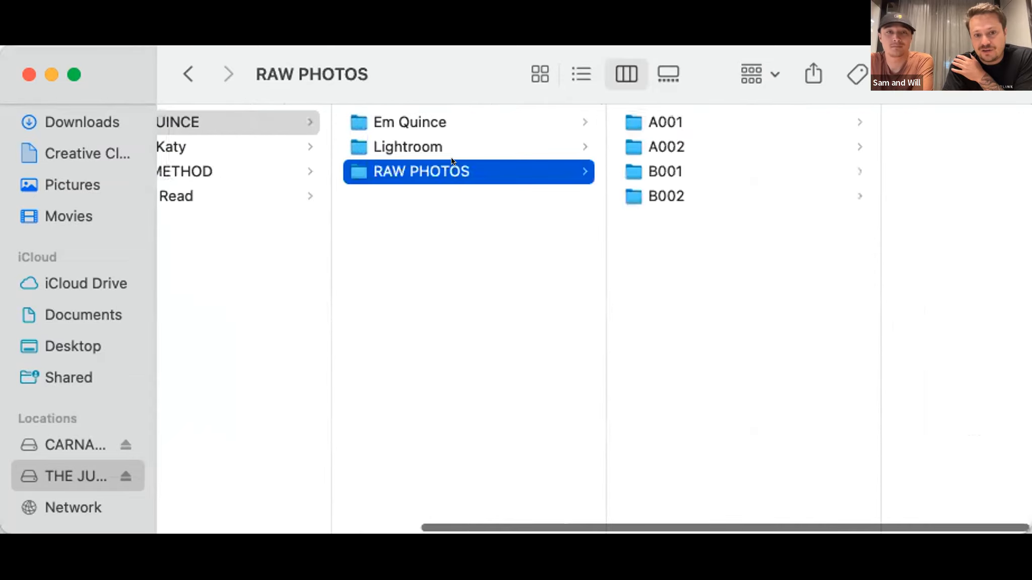
pyautogui.click(686, 121)
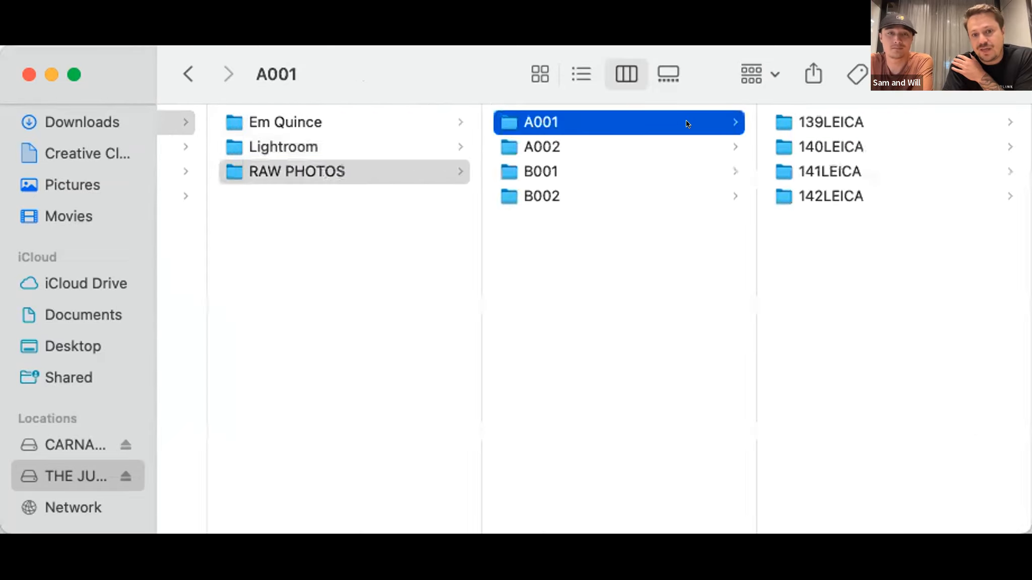
pyautogui.click(793, 122)
pyautogui.scroll(-5, 813, 298)
# Look through the B001 card's 109LEICA, 110LEICA and 111LEICA subfolders and preview the file L1110006.DNG.
pyautogui.hscroll(-5, 558, 250)
pyautogui.click(487, 162)
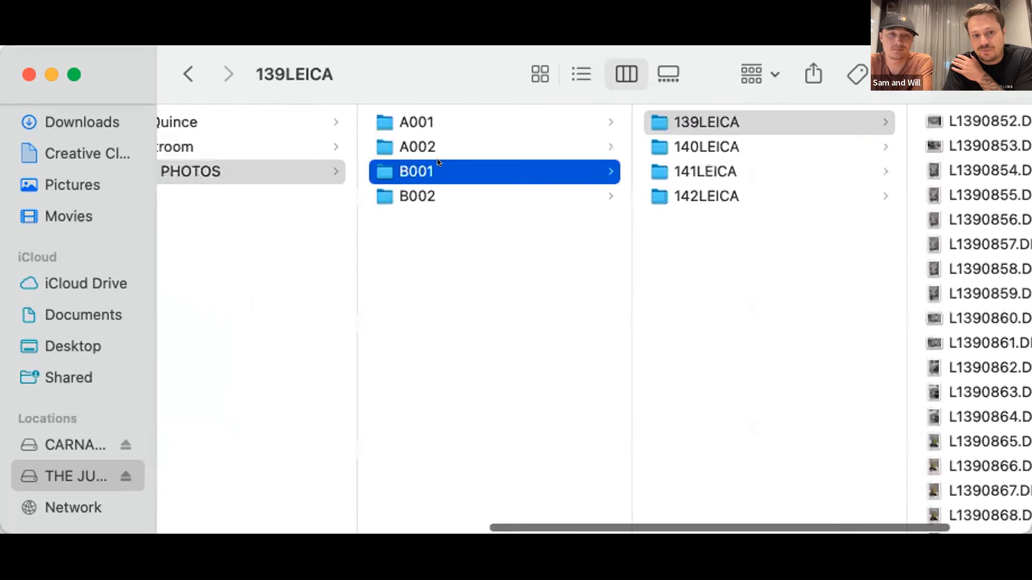
pyautogui.click(740, 125)
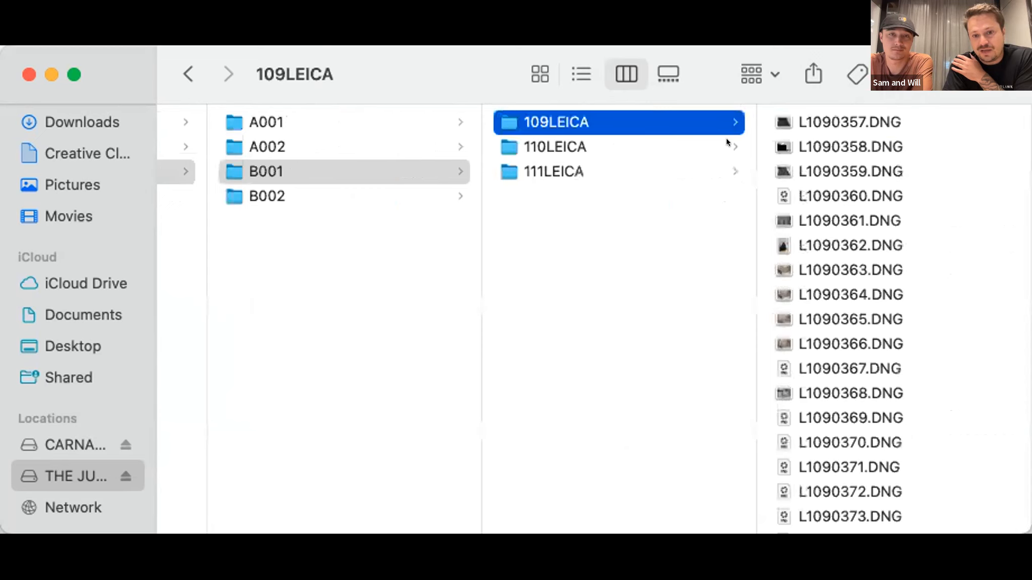
pyautogui.click(728, 141)
pyautogui.click(634, 167)
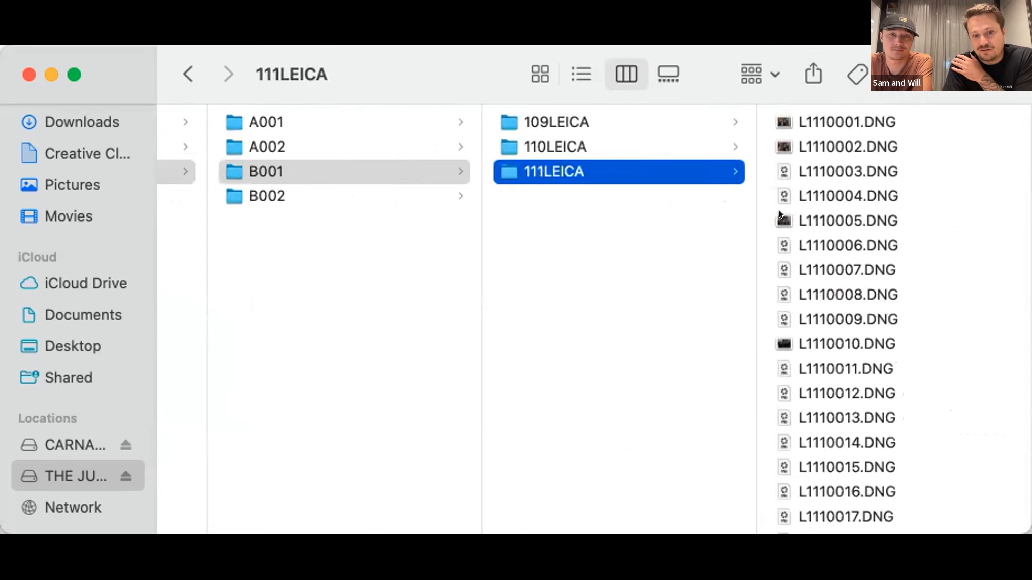
pyautogui.click(814, 242)
pyautogui.hscroll(-5, 398, 231)
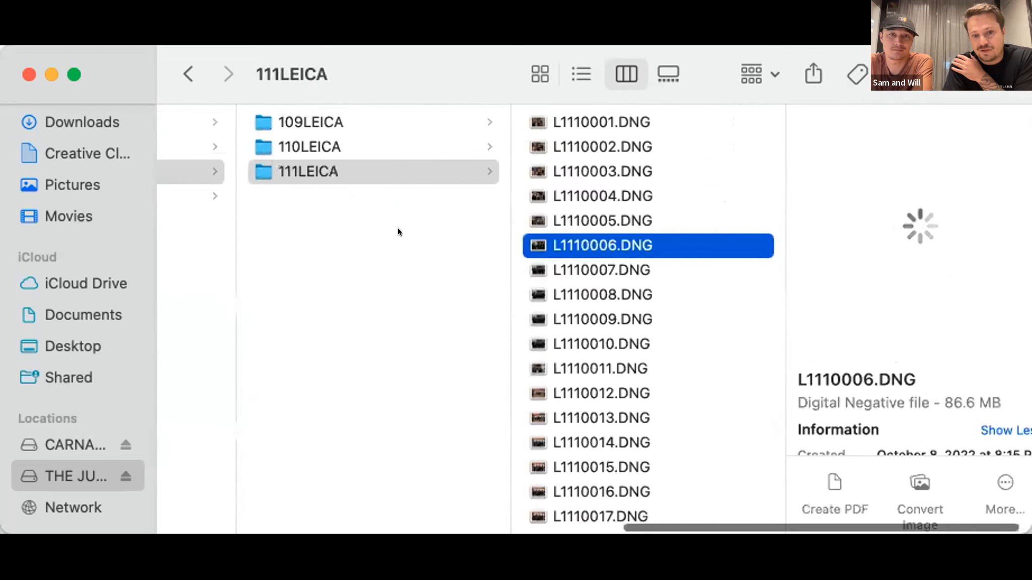
pyautogui.hscroll(-5, 398, 231)
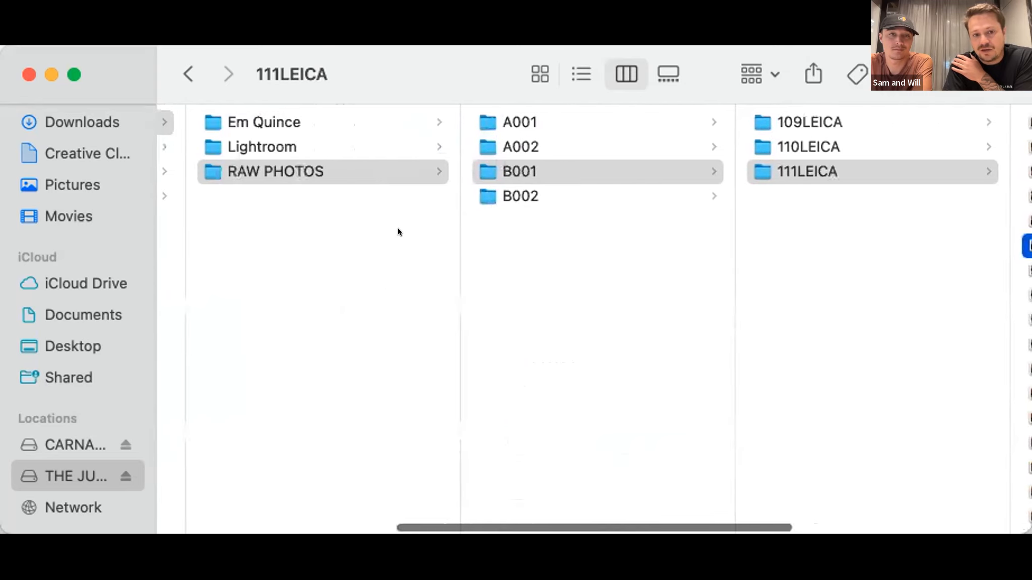
# Create a folder named EXPORT inside the client's main project folder, alongside Lightroom and RAW PHOTOS.
pyautogui.click(311, 122)
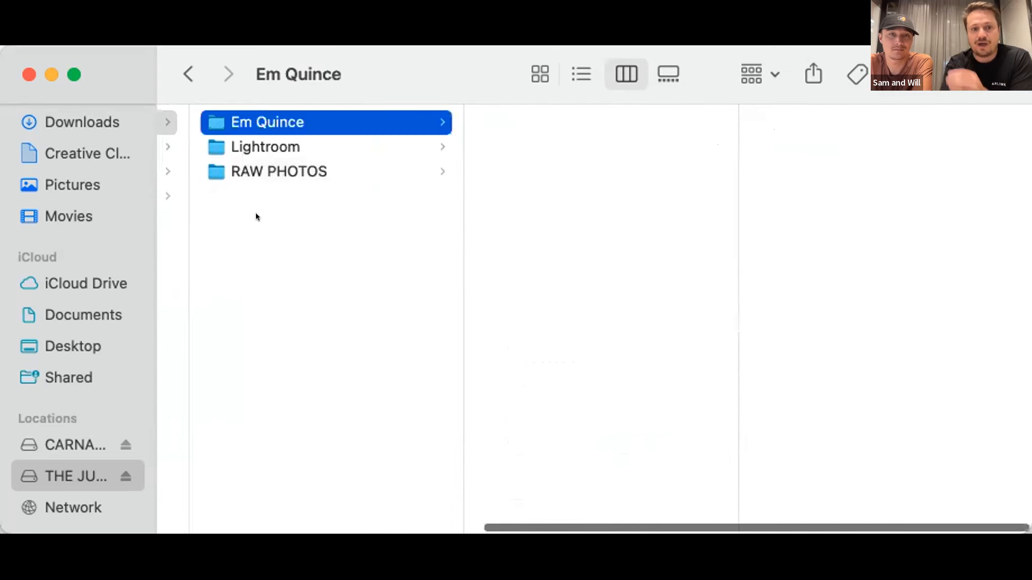
pyautogui.hscroll(-5, 255, 213)
pyautogui.click(277, 116)
pyautogui.press('super+shift+n')
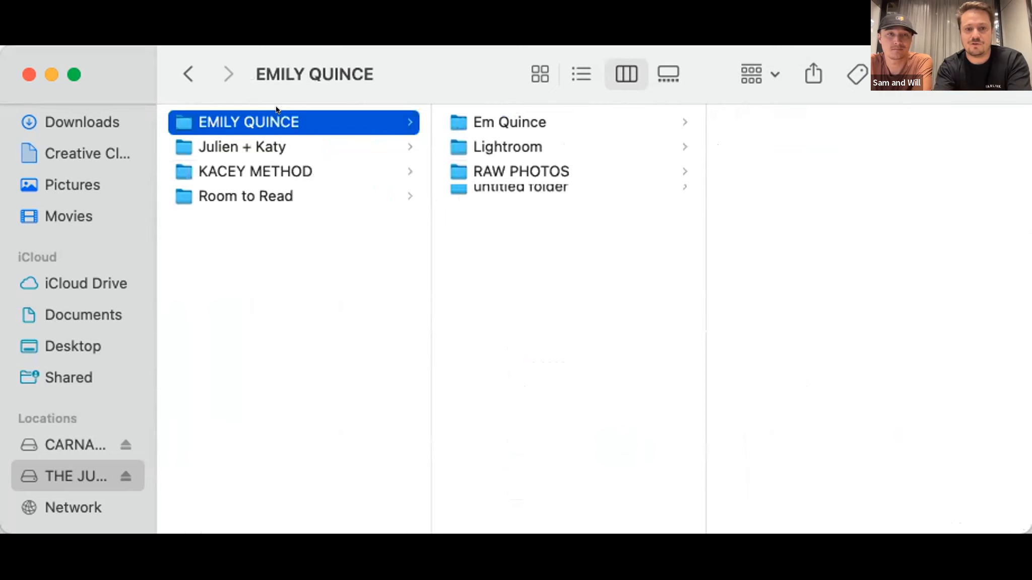
pyautogui.write('EXPORTS')
pyautogui.press('BackSpace')
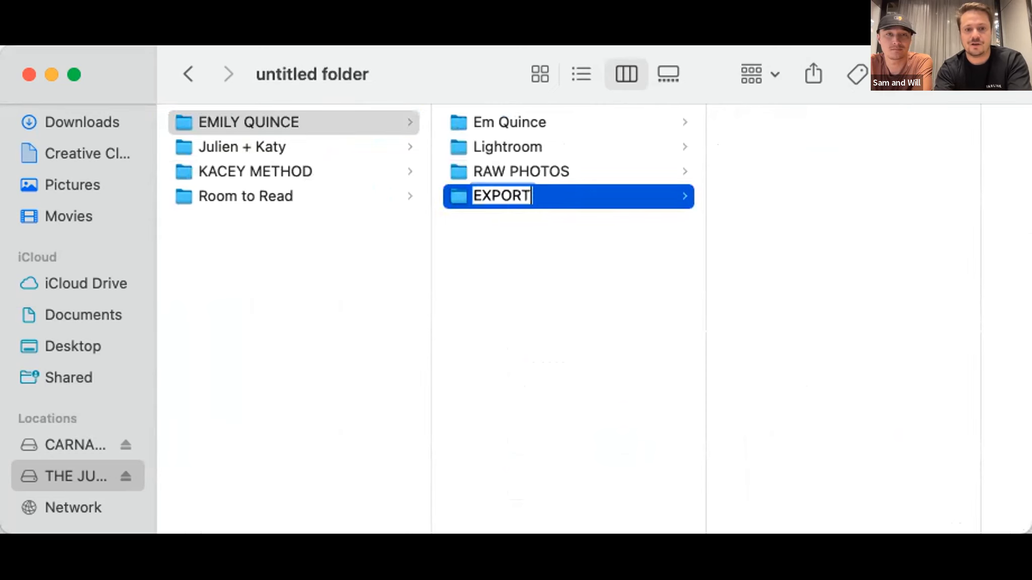
pyautogui.press('Return')
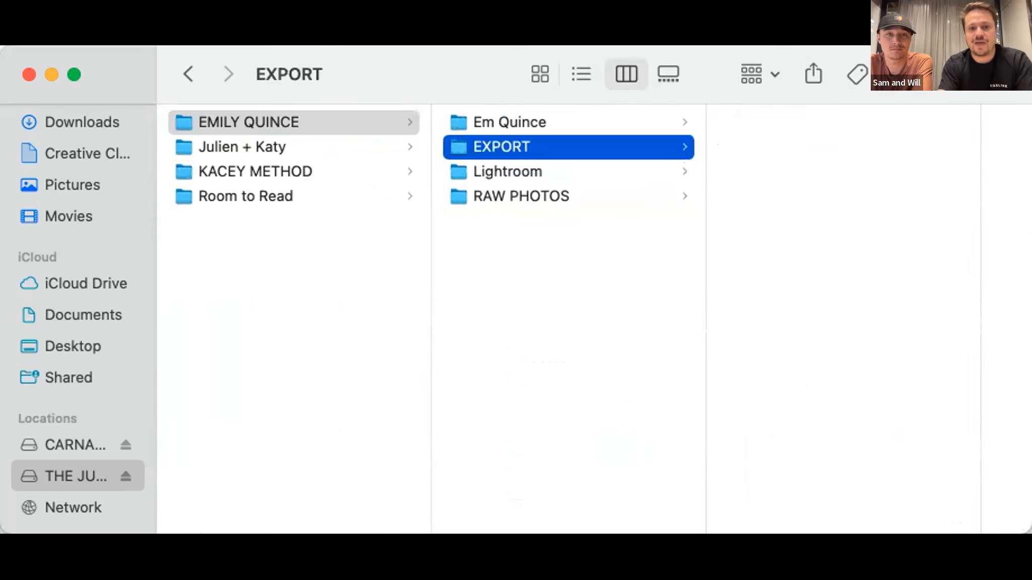
# Delete the empty subfolder named after the client from the main project folder.
pyautogui.click(561, 171)
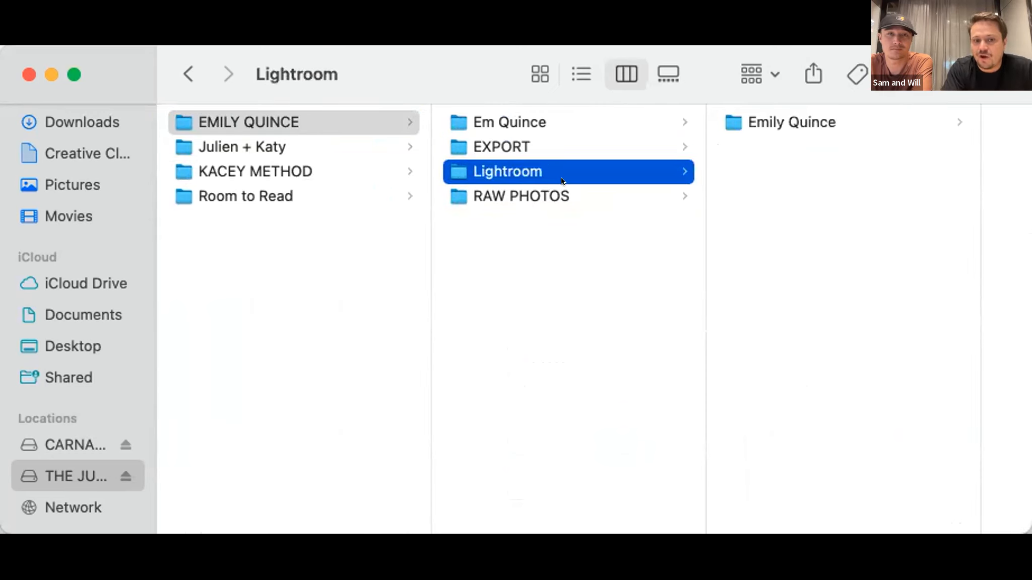
pyautogui.click(634, 135)
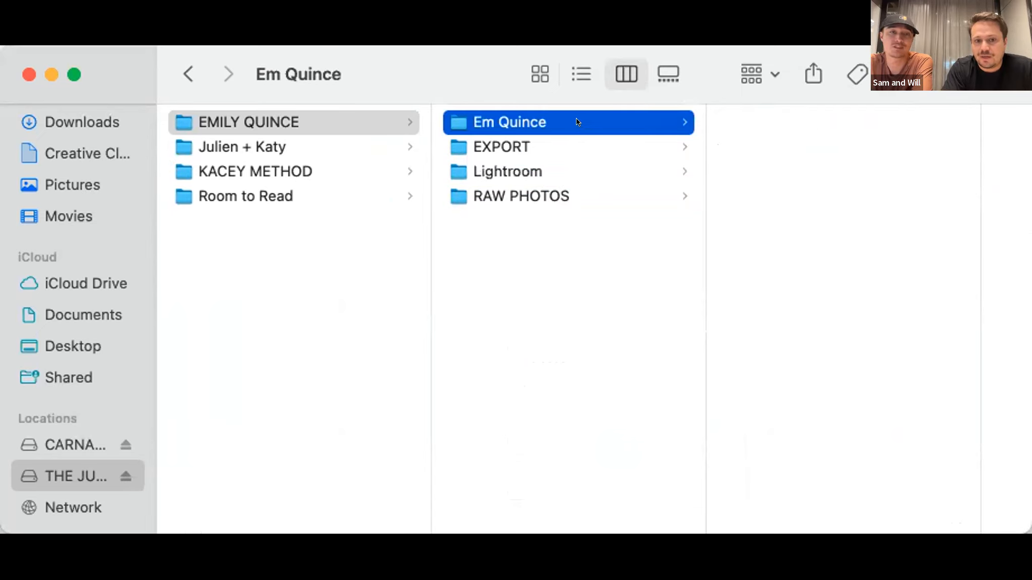
pyautogui.press('super+BackSpace')
# Open the client's .lrcat catalog from the project's Lightroom folder in Lightroom Classic.
pyautogui.press('Down')
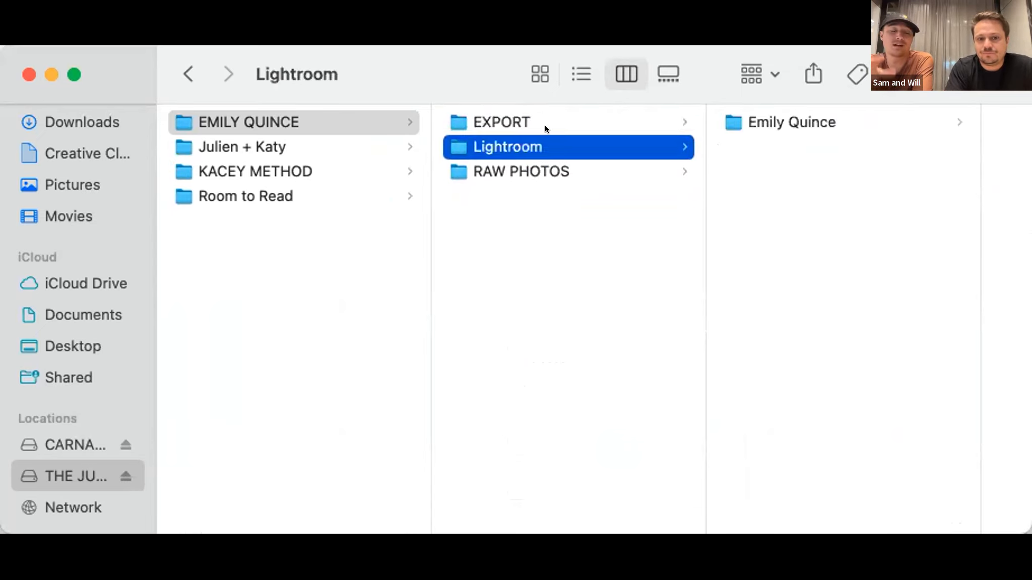
pyautogui.click(740, 120)
pyautogui.click(847, 196)
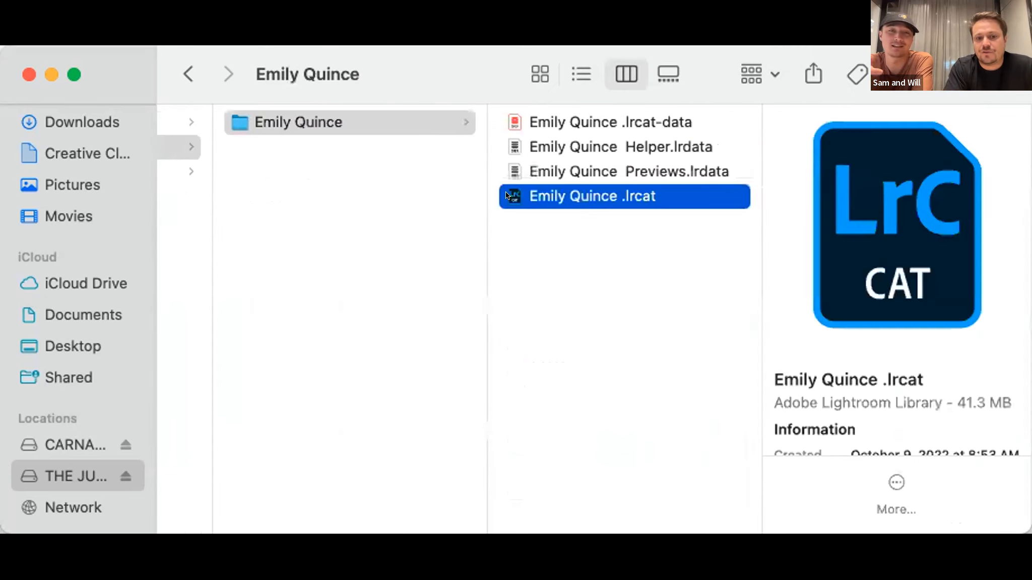
pyautogui.doubleClick(506, 196)
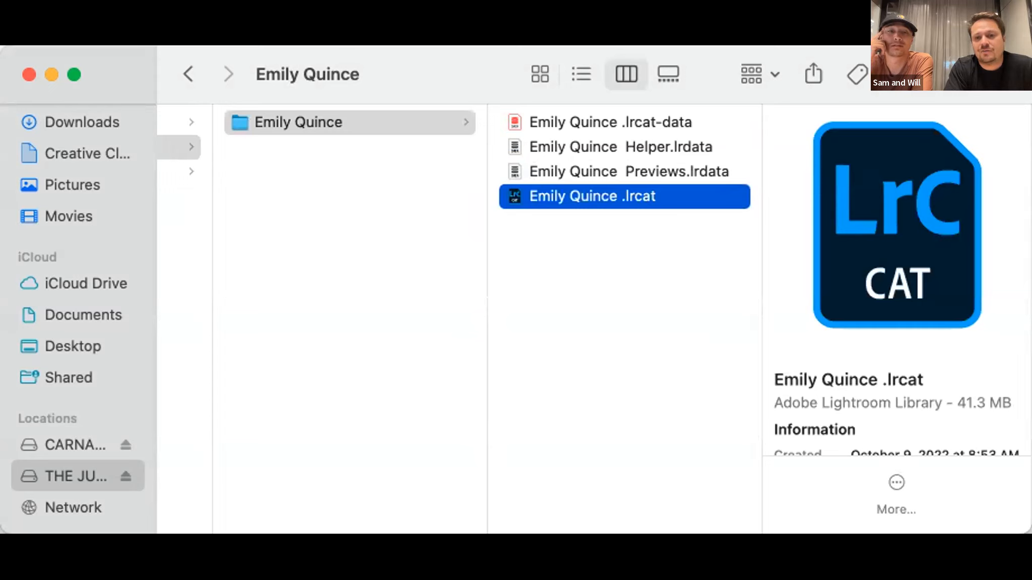
pyautogui.doubleClick(543, 197)
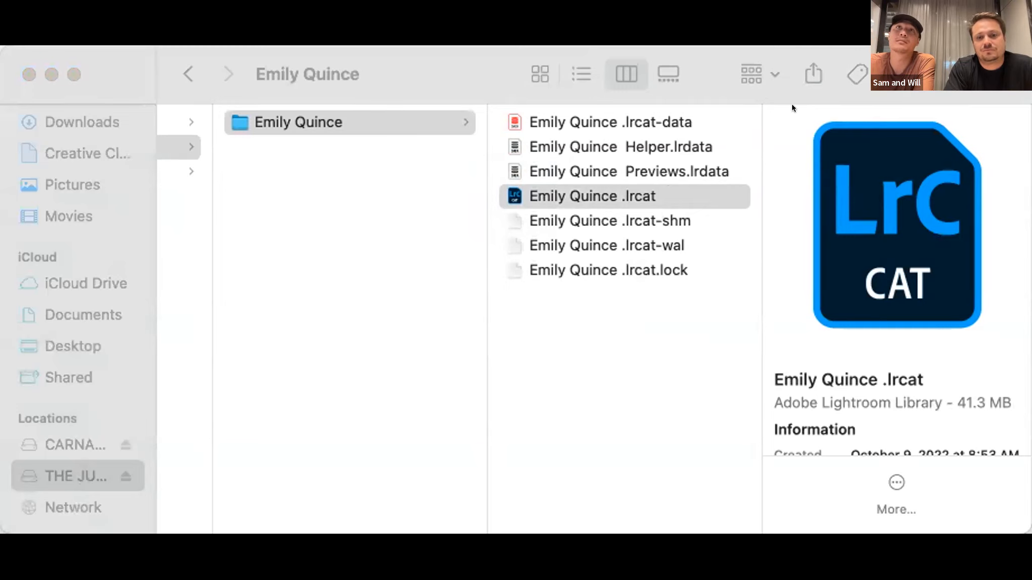
pyautogui.hscroll(-5, 559, 263)
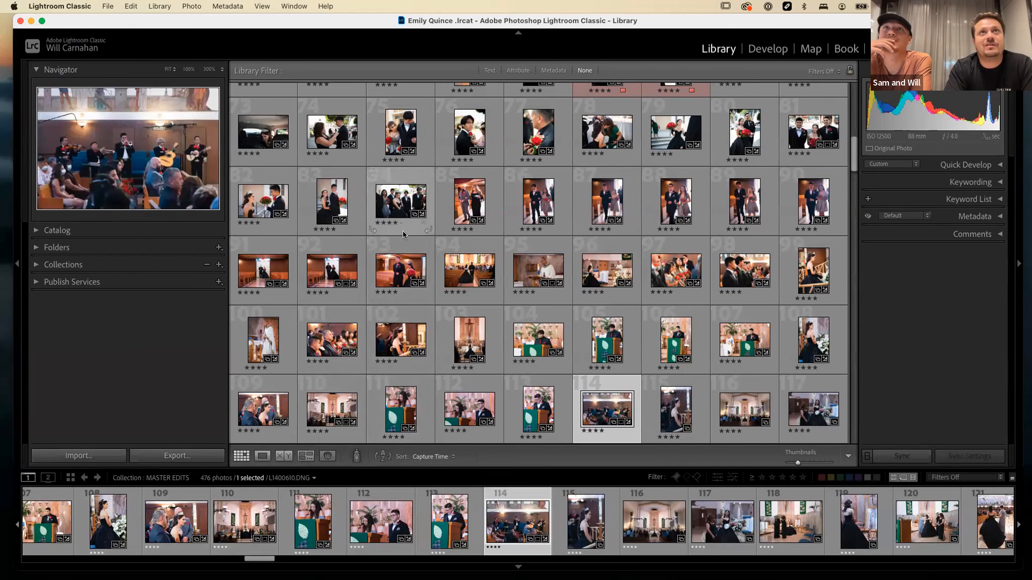
# Look over the MASTER EDITS photos, expand the Collections list and view the Cull 1 collection.
pyautogui.scroll(1, 523, 272)
pyautogui.scroll(10, 522, 273)
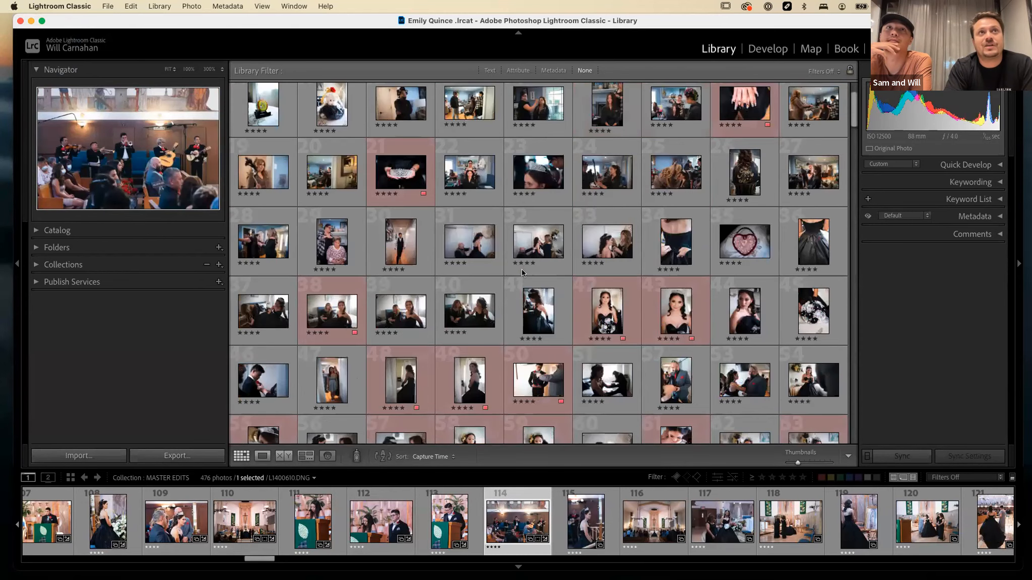
pyautogui.click(36, 265)
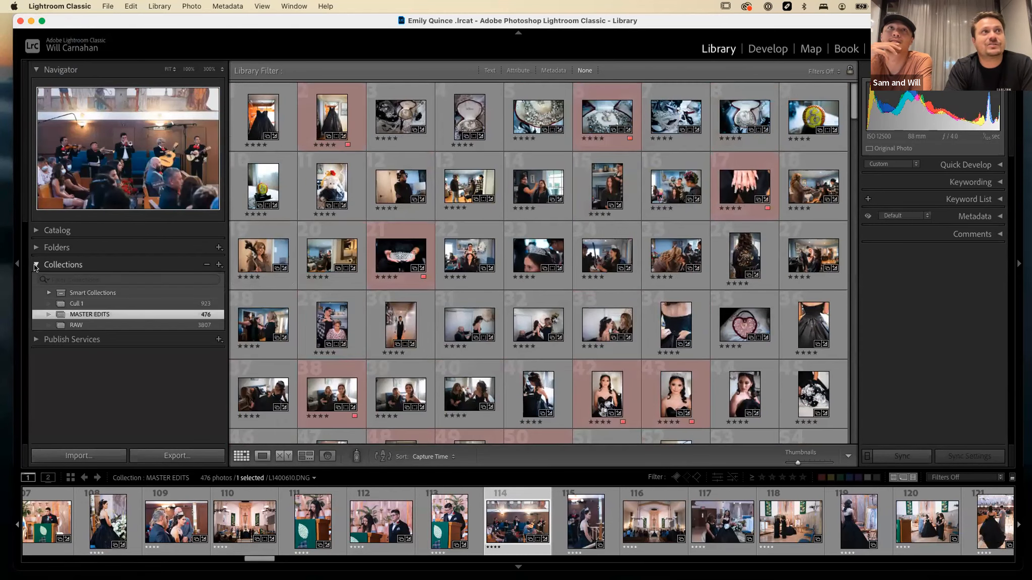
pyautogui.click(108, 302)
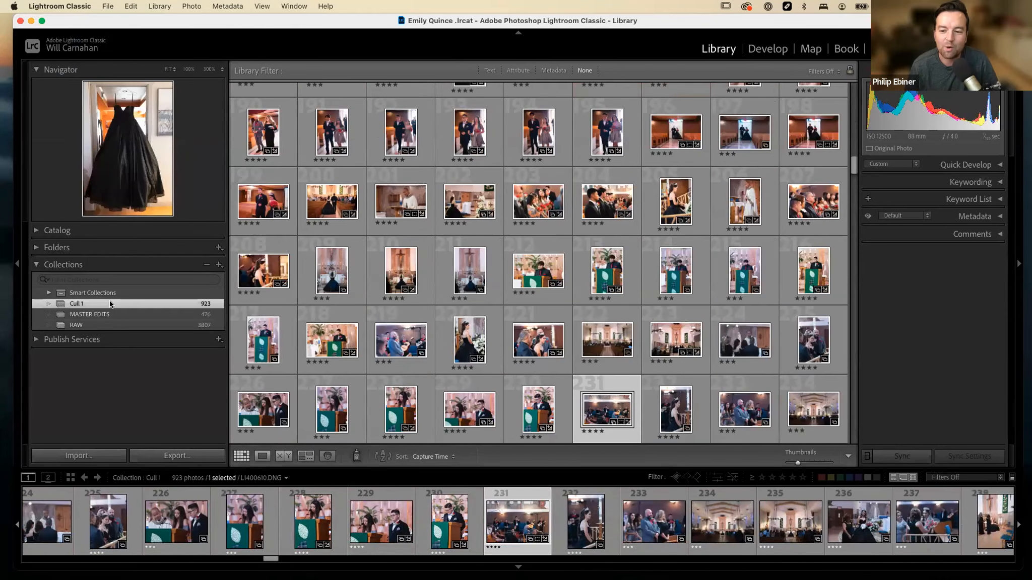
# View the RAW collection and look through its ceremony photos and star ratings.
pyautogui.click(103, 325)
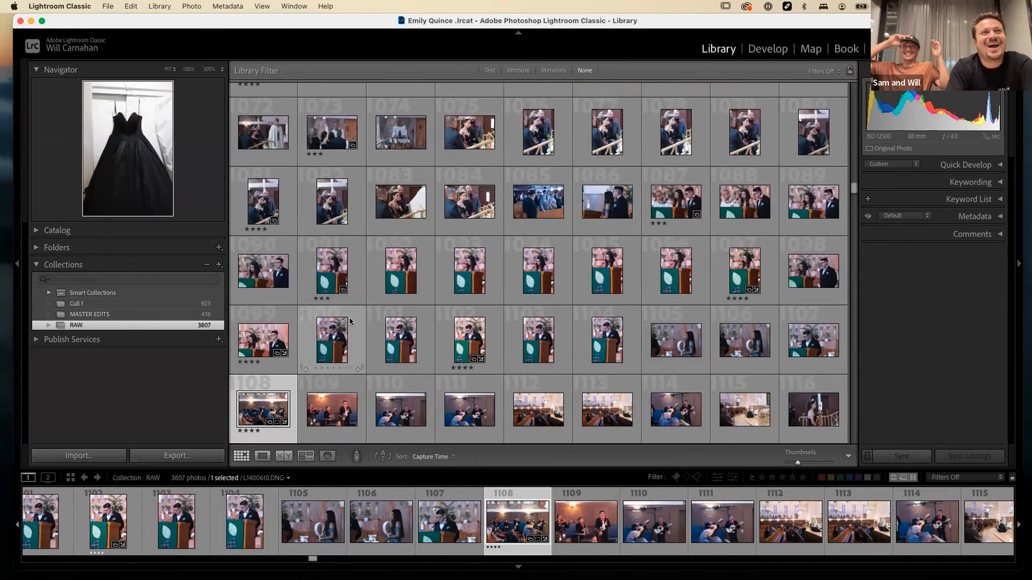
pyautogui.scroll(3, 436, 300)
pyautogui.scroll(6, 435, 300)
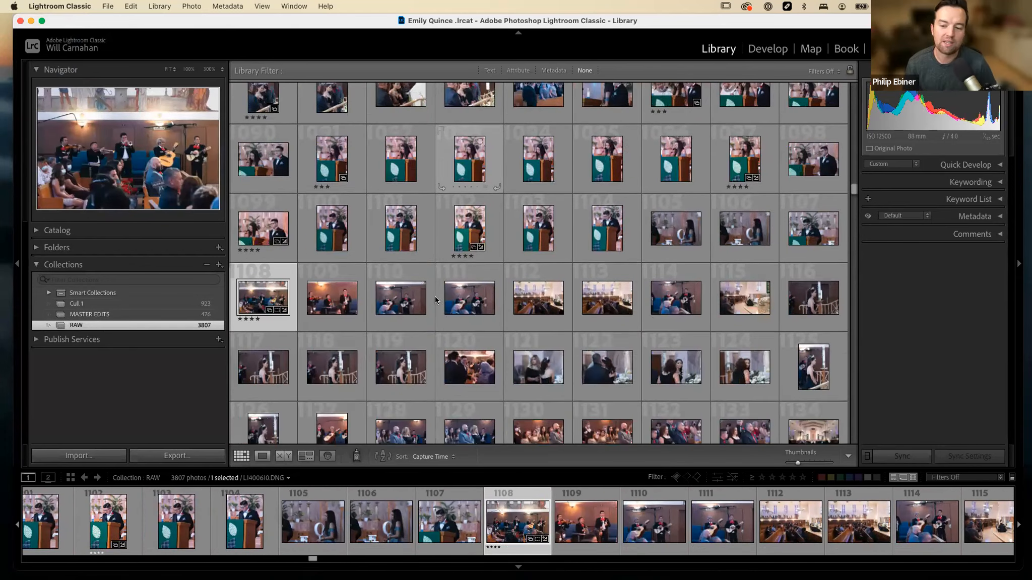
pyautogui.scroll(15, 436, 301)
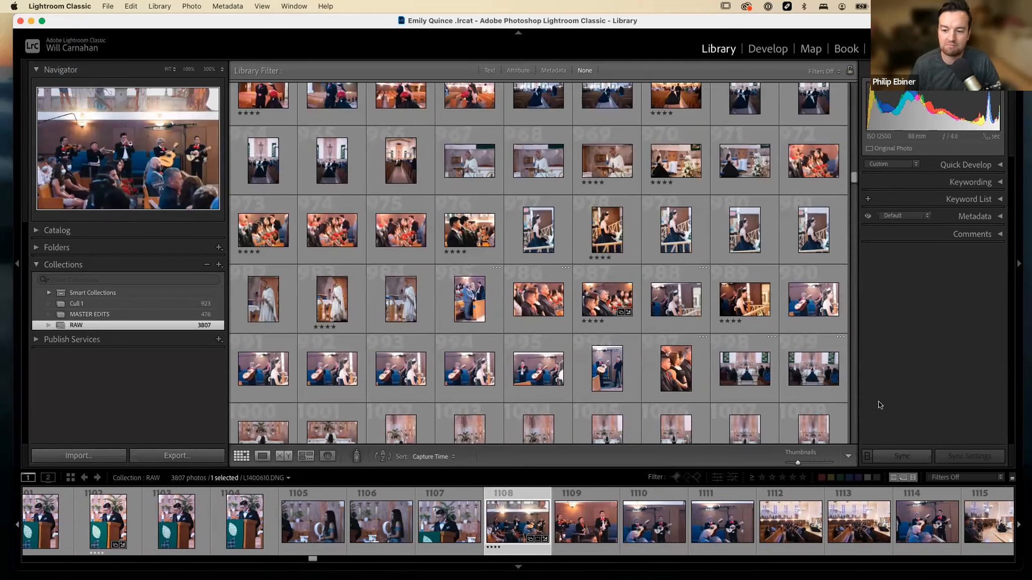
pyautogui.scroll(4, 450, 191)
pyautogui.scroll(18, 450, 189)
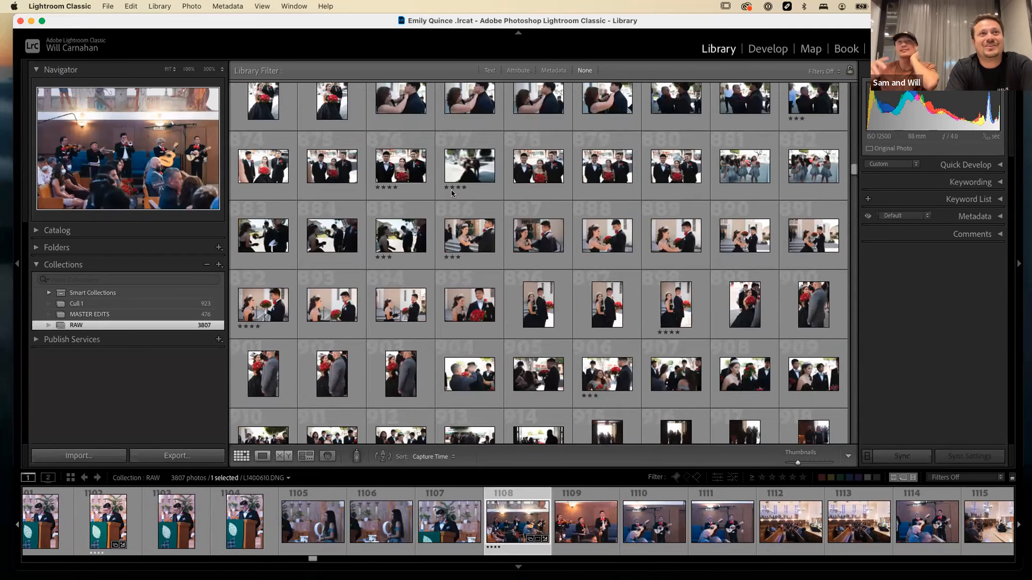
# Enlarge the grid thumbnails to four per row and look through the RAW collection to its last photo.
pyautogui.moveTo(797, 463); pyautogui.dragTo(814, 462)
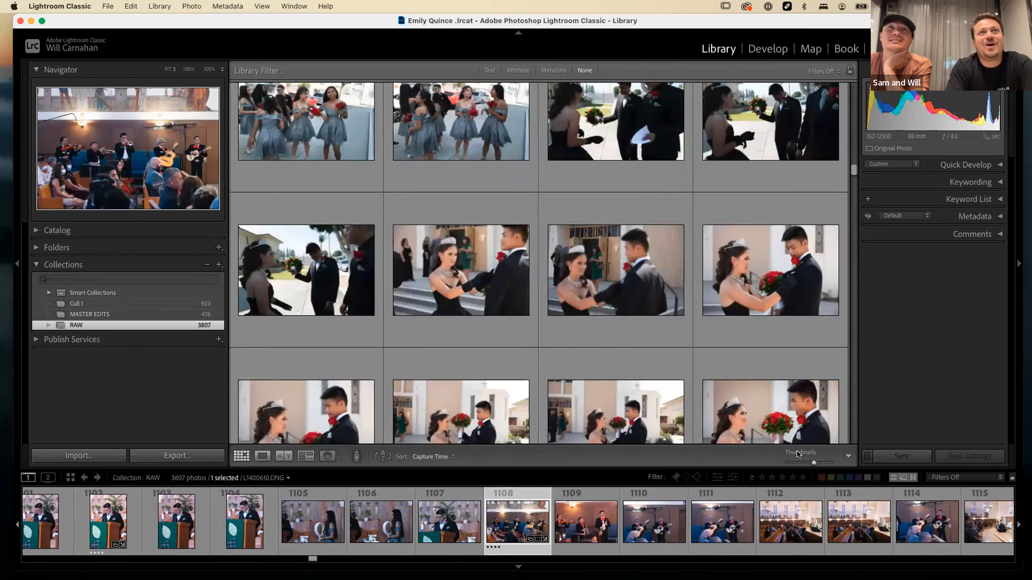
pyautogui.scroll(-2, 629, 328)
pyautogui.scroll(-10, 596, 346)
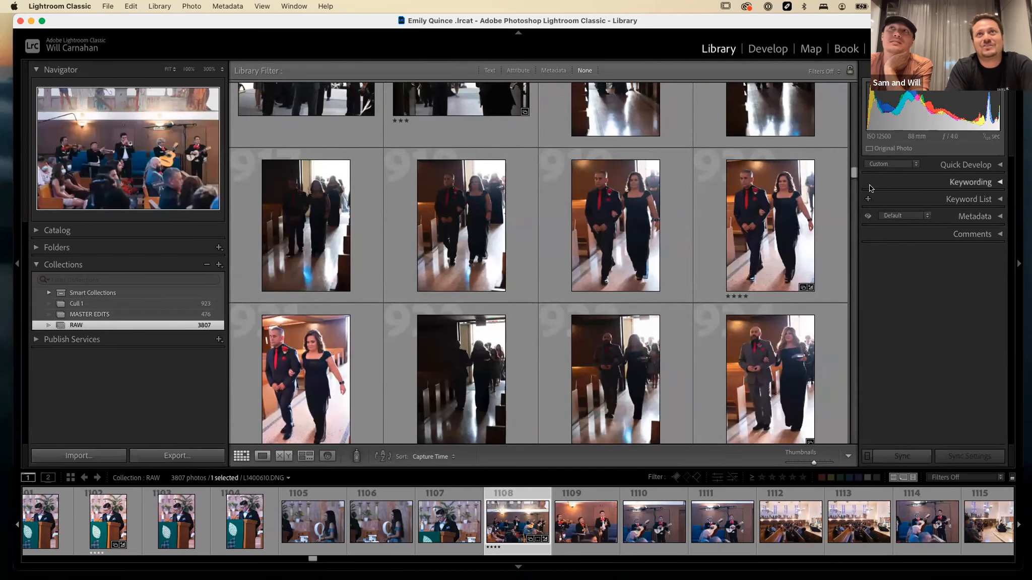
pyautogui.moveTo(853, 173); pyautogui.dragTo(829, 453)
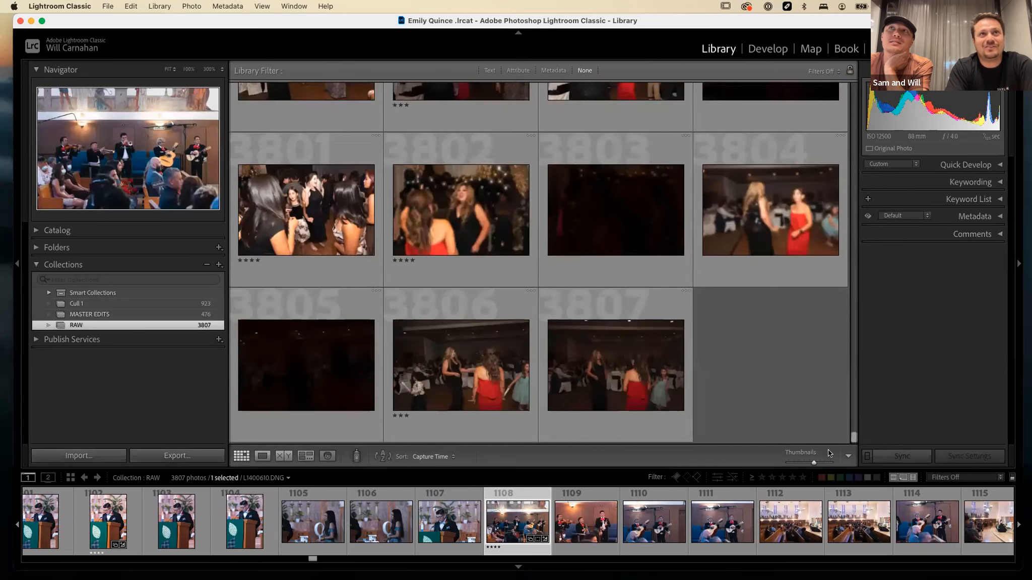
# View the Cull 1 collection and look at the star ratings around the selected photo of the musicians.
pyautogui.click(124, 303)
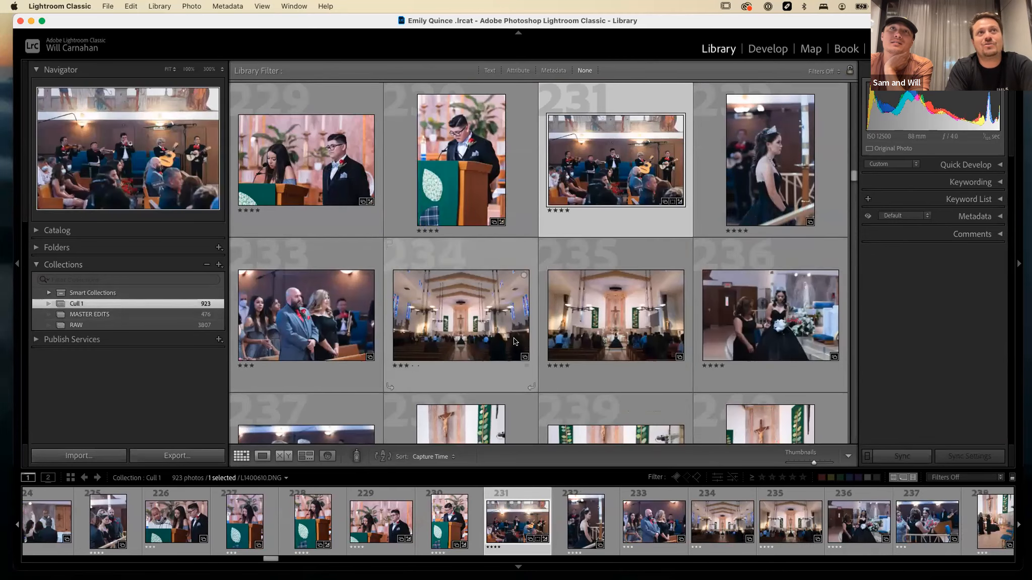
pyautogui.scroll(-3, 494, 274)
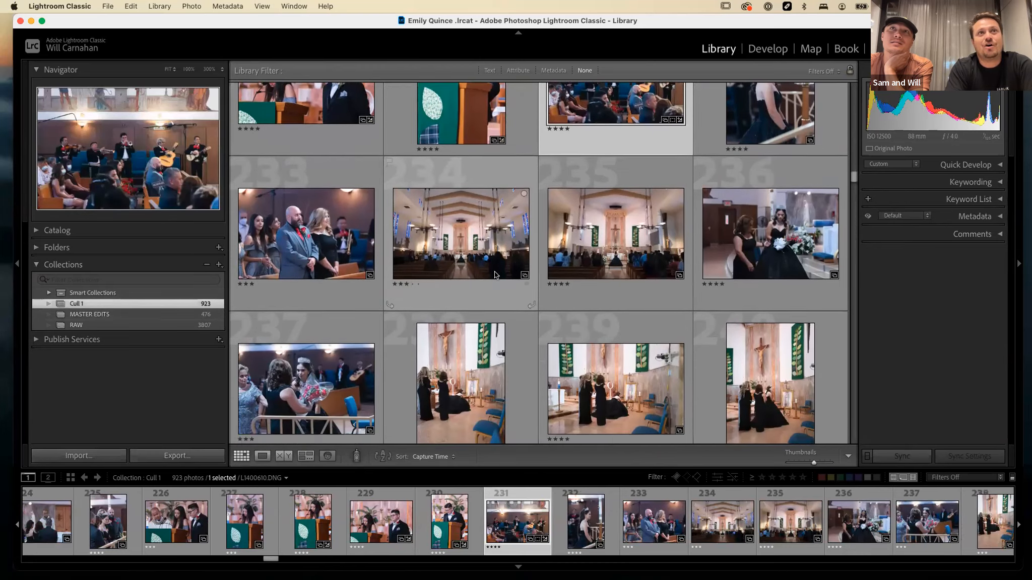
pyautogui.scroll(4, 495, 275)
pyautogui.scroll(3, 494, 275)
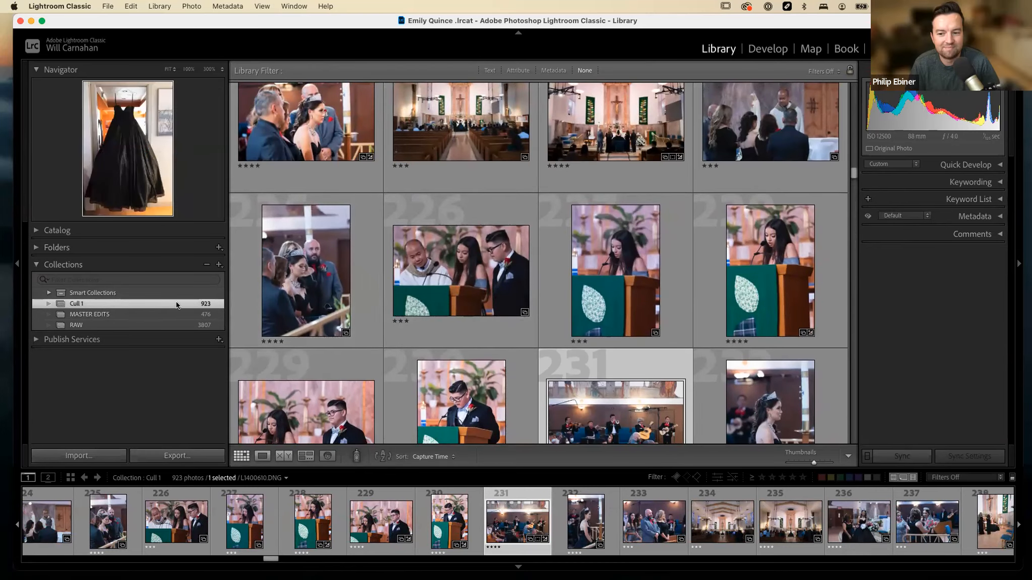
# Filter the RAW collection to photos rated at least four stars, and lower the minimum rating to three stars.
pyautogui.click(173, 325)
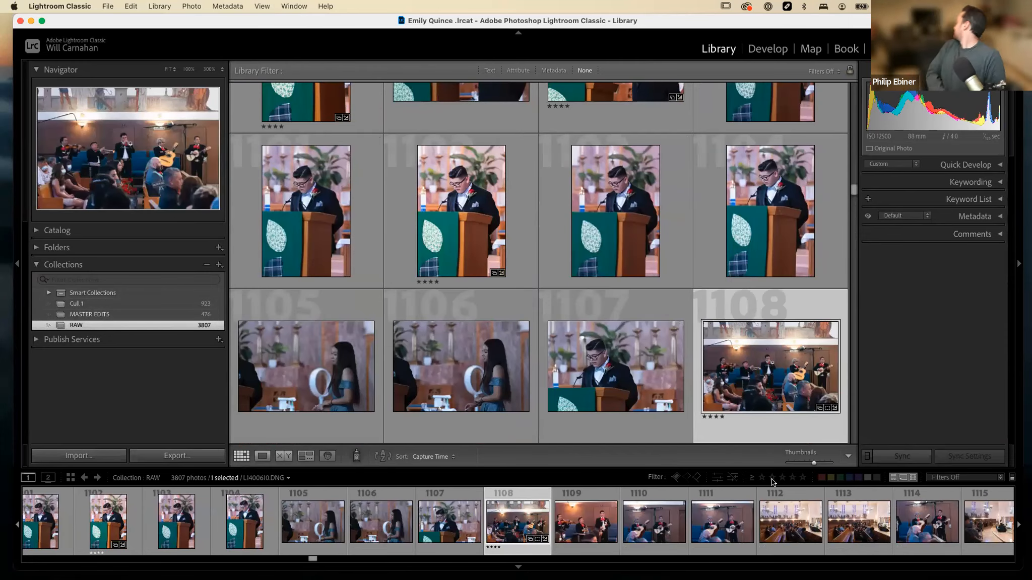
pyautogui.click(782, 478)
pyautogui.click(791, 478)
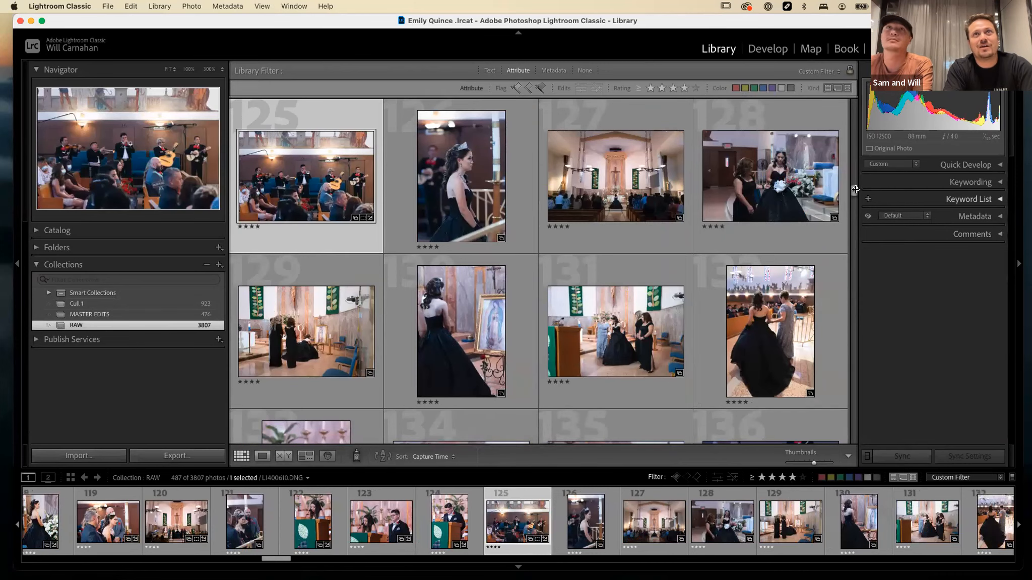
pyautogui.moveTo(854, 190); pyautogui.dragTo(832, 466)
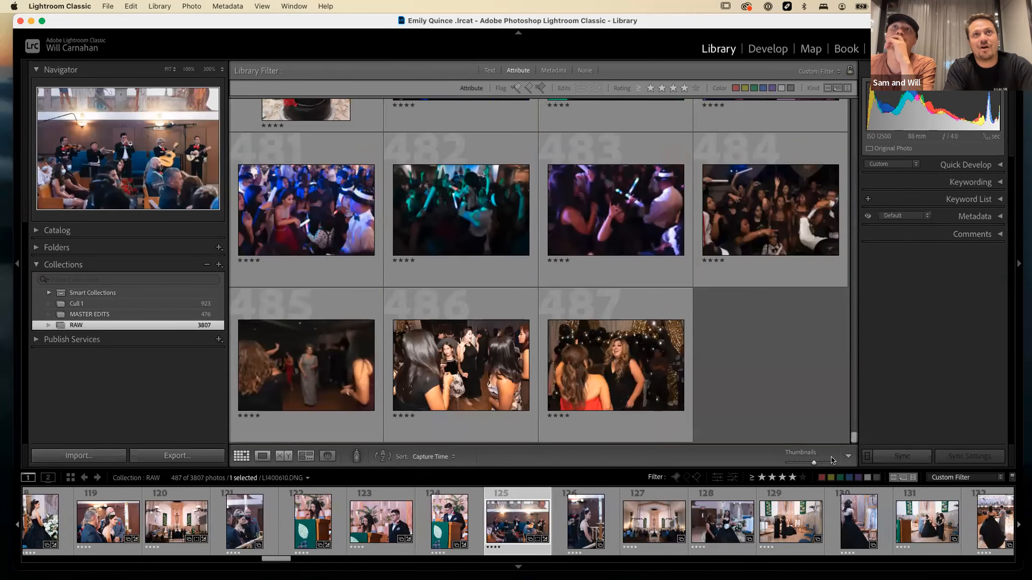
pyautogui.click(782, 478)
pyautogui.moveTo(856, 190); pyautogui.dragTo(846, 454)
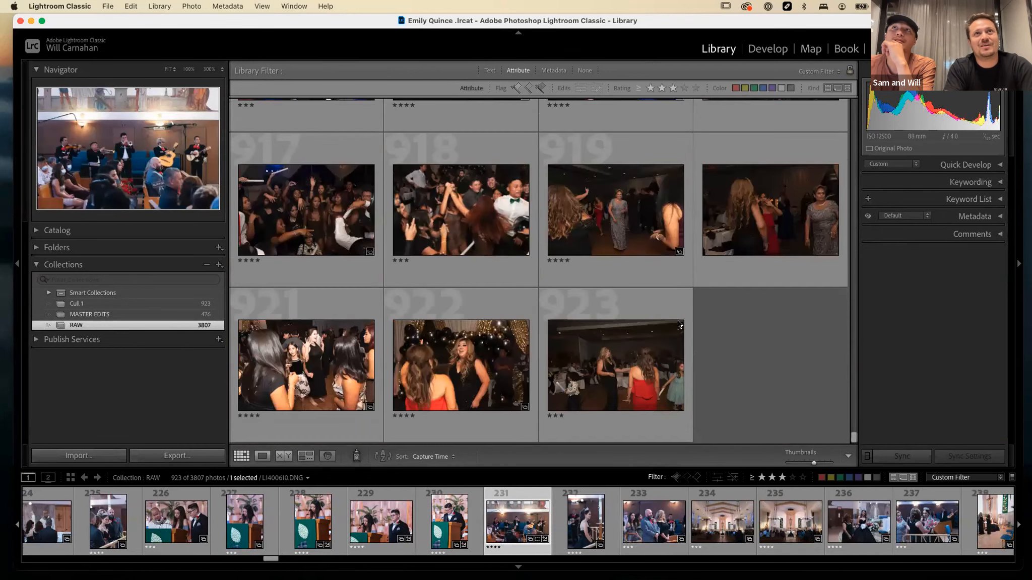
# Select the last photo of the filtered RAW collection, and show the Cull 1 collection filtered to at least four stars.
pyautogui.click(634, 315)
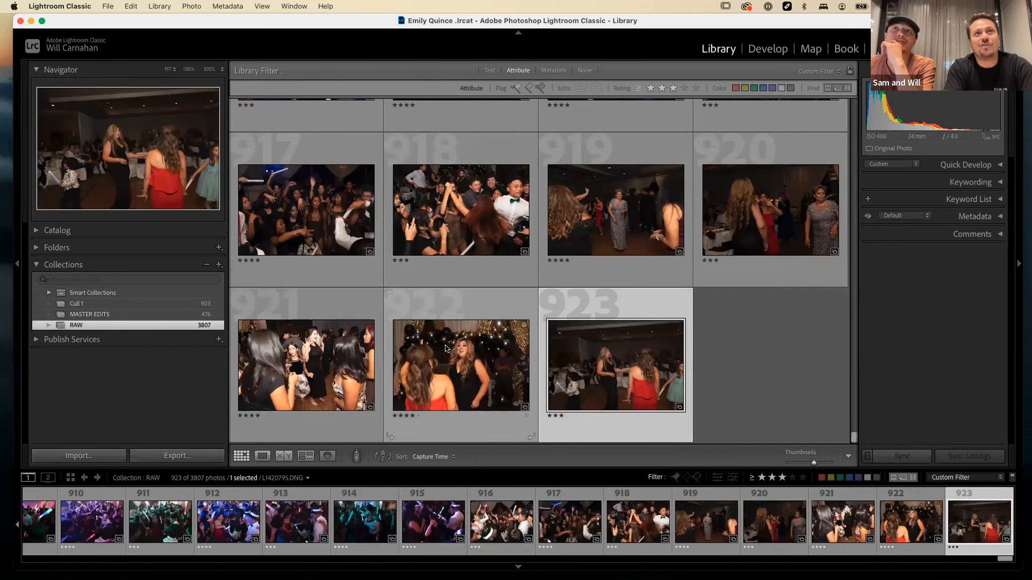
pyautogui.click(162, 304)
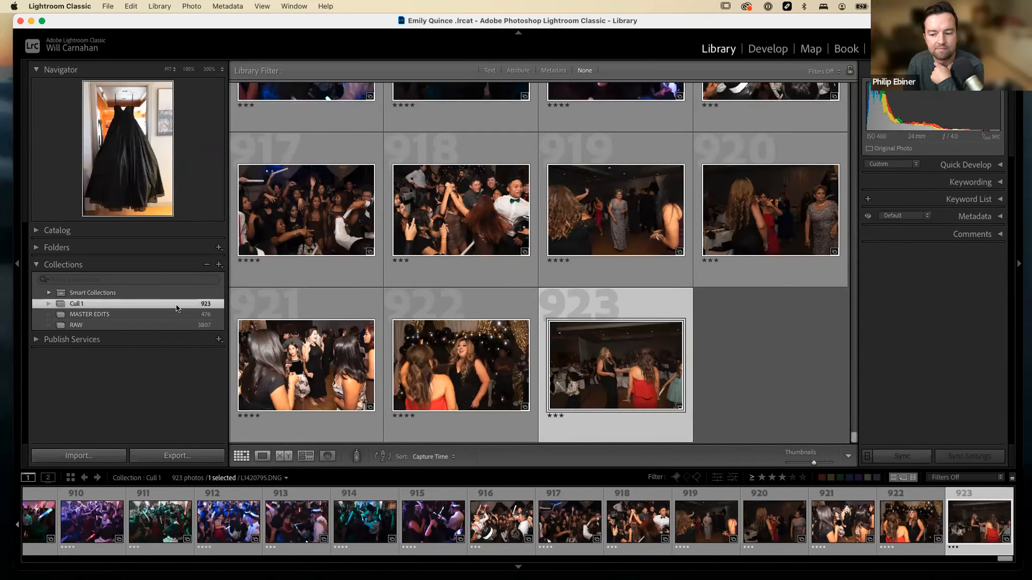
pyautogui.click(793, 482)
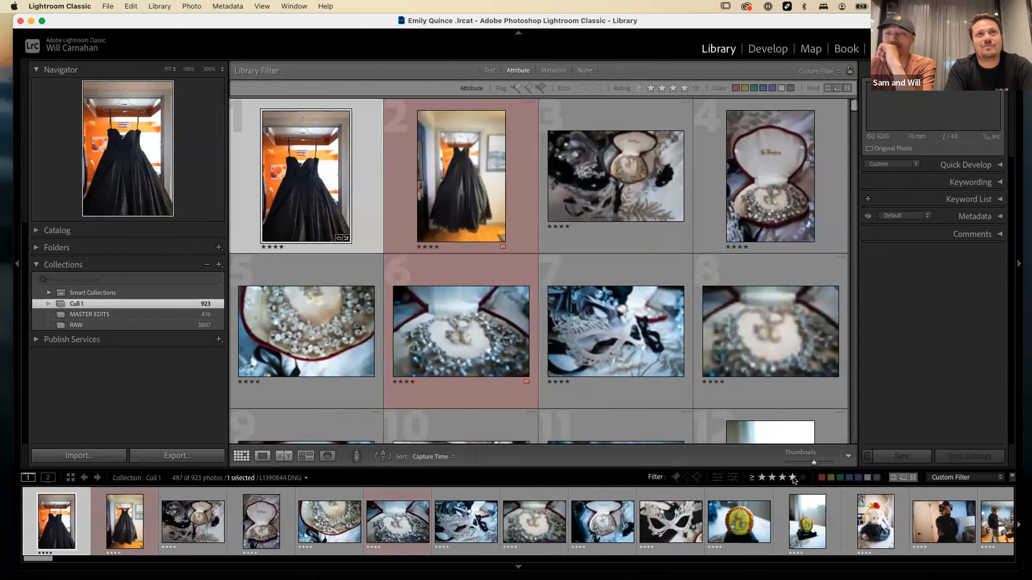
# Look through the MASTER EDITS collection and enlarge the portrait of the girl looking down in the black gown and tiara.
pyautogui.click(150, 314)
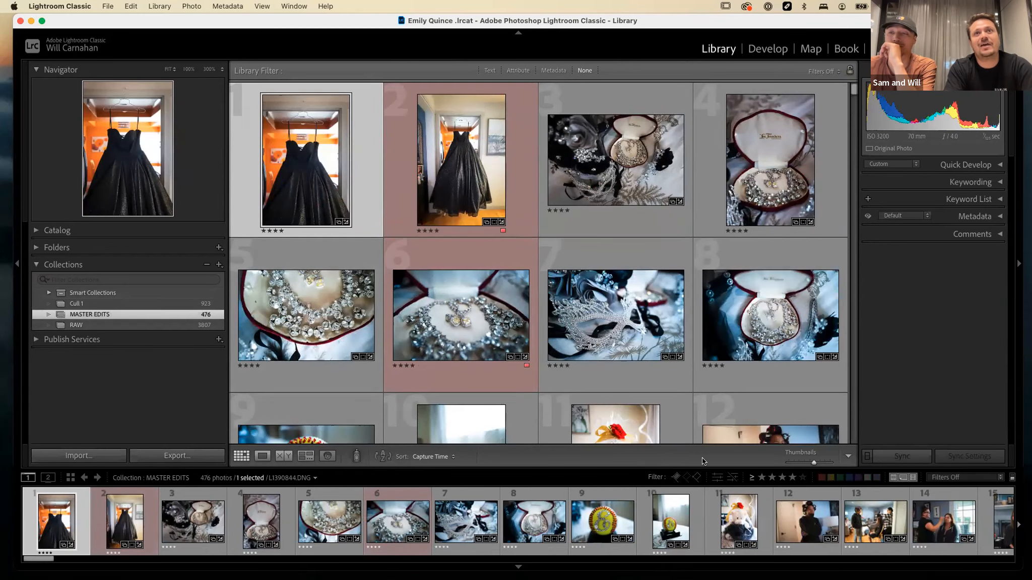
pyautogui.scroll(-5, 497, 332)
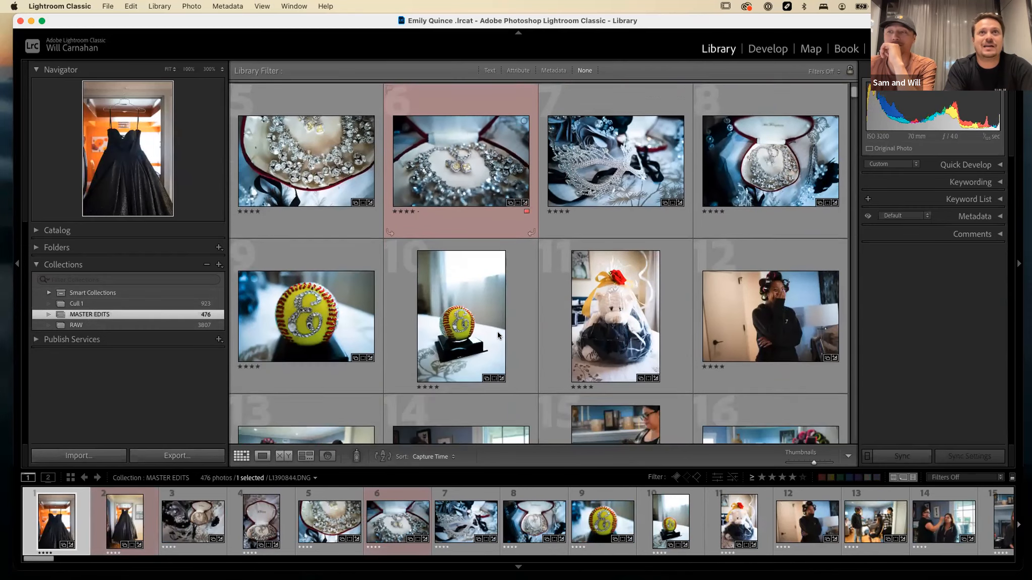
pyautogui.scroll(3, 497, 331)
pyautogui.scroll(-10, 605, 284)
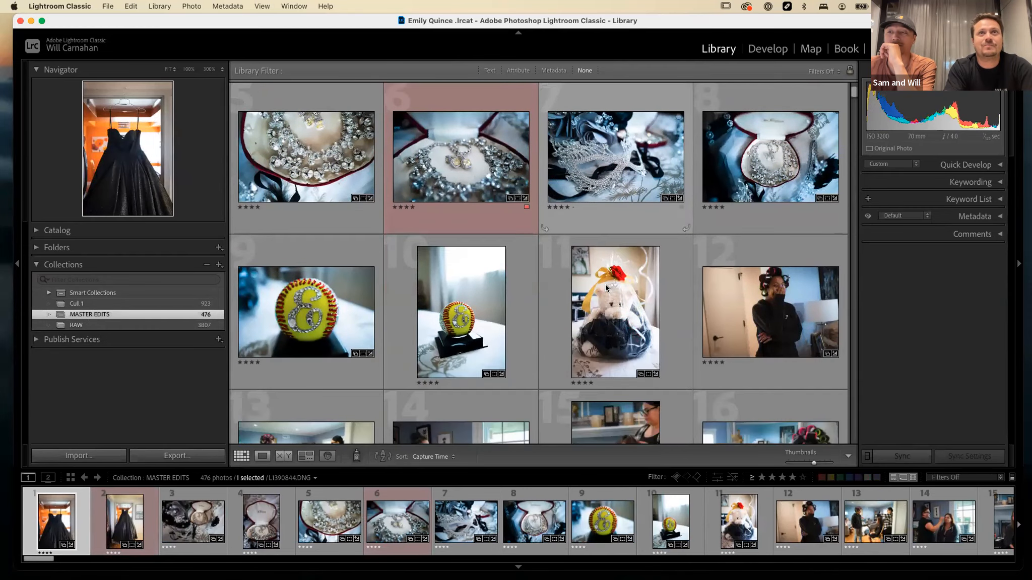
pyautogui.moveTo(853, 108); pyautogui.dragTo(853, 207)
pyautogui.scroll(1, 448, 213)
pyautogui.scroll(6, 446, 209)
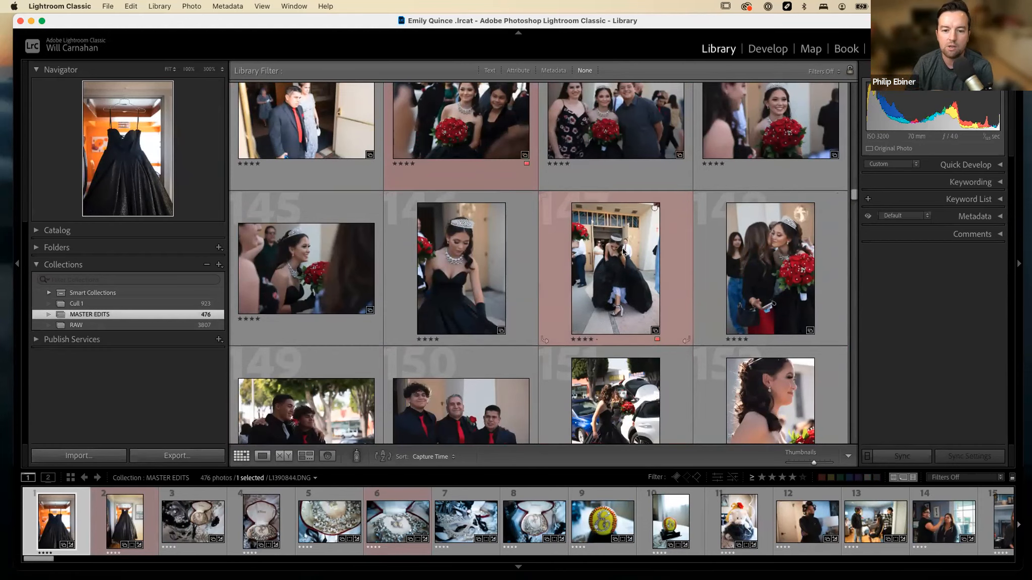
pyautogui.scroll(3, 758, 215)
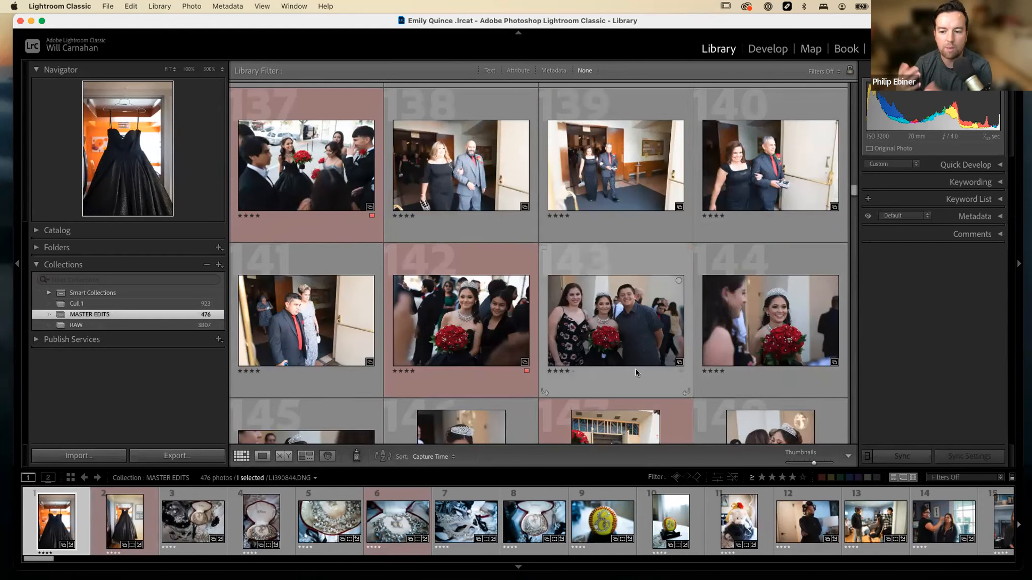
pyautogui.scroll(-3, 636, 370)
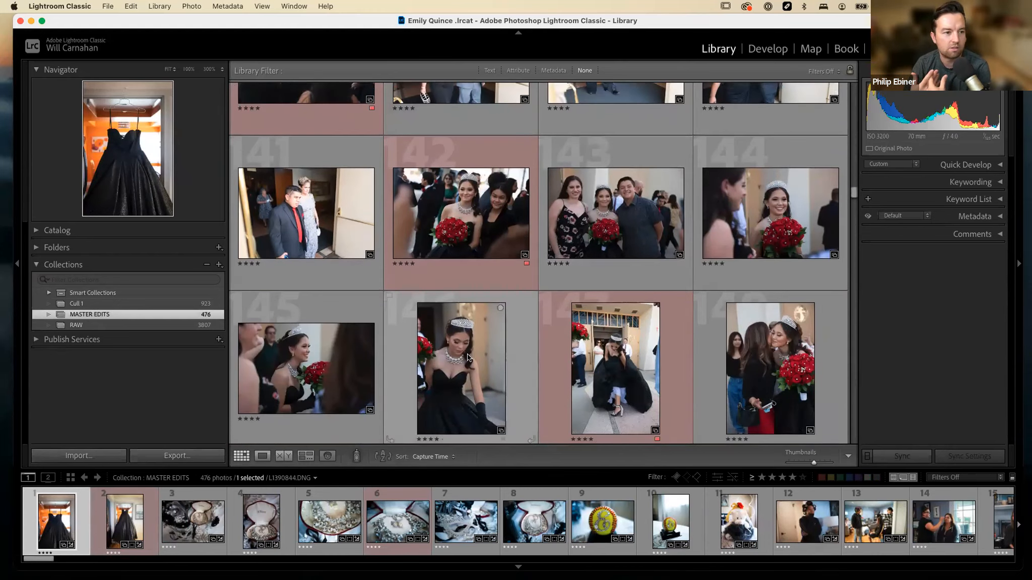
pyautogui.doubleClick(463, 356)
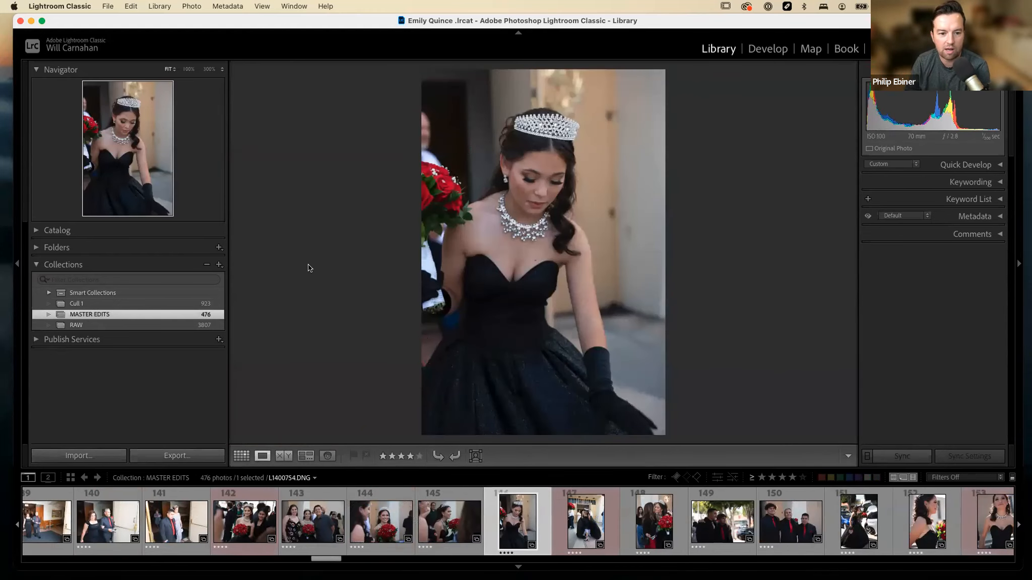
# Start a new catalog, choose the KACEY METHOD project folder as its location and name it Kacey Meth.
pyautogui.click(108, 6)
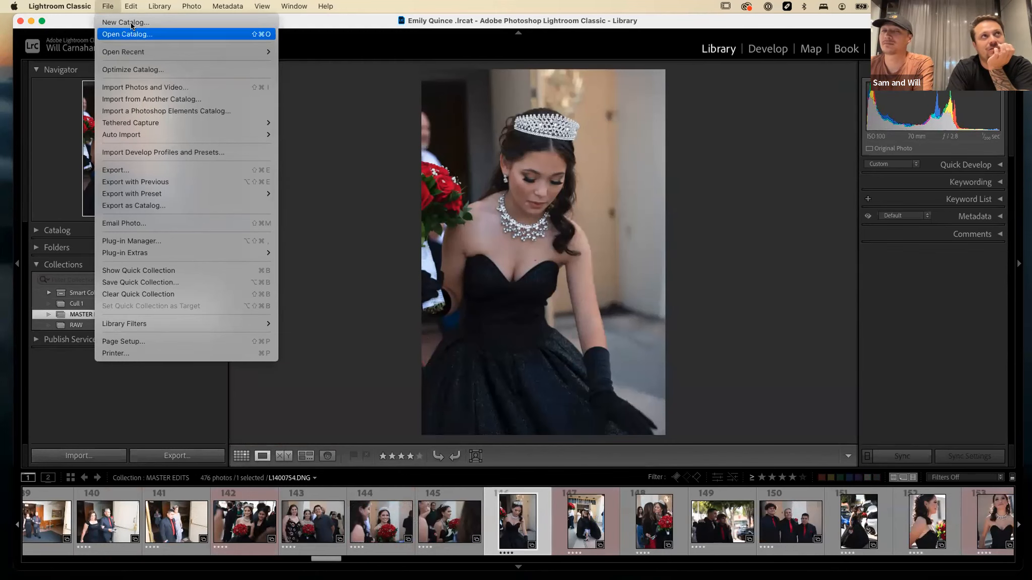
pyautogui.moveTo(168, 9)
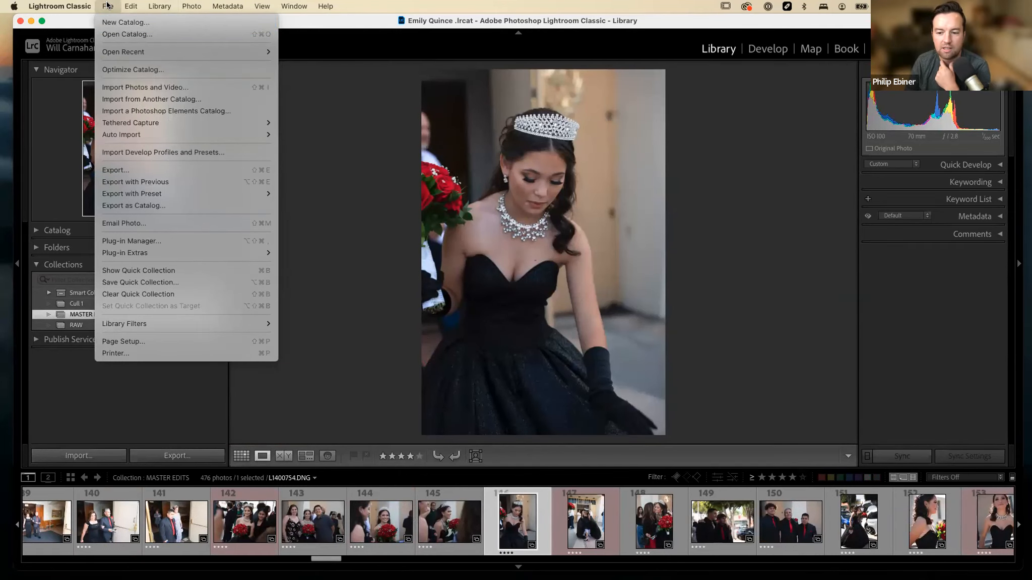
pyautogui.click(109, 19)
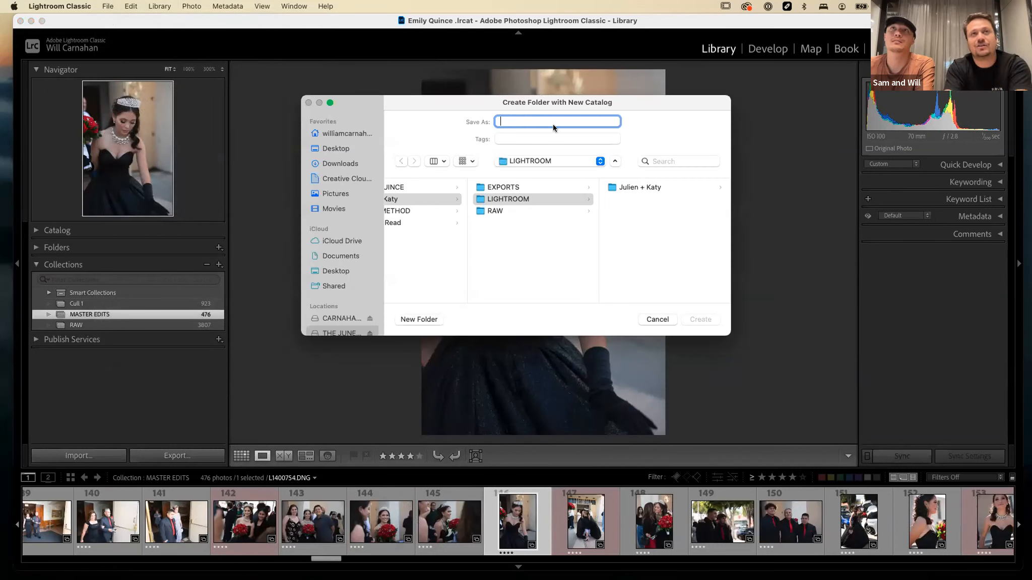
pyautogui.hscroll(-3, 521, 193)
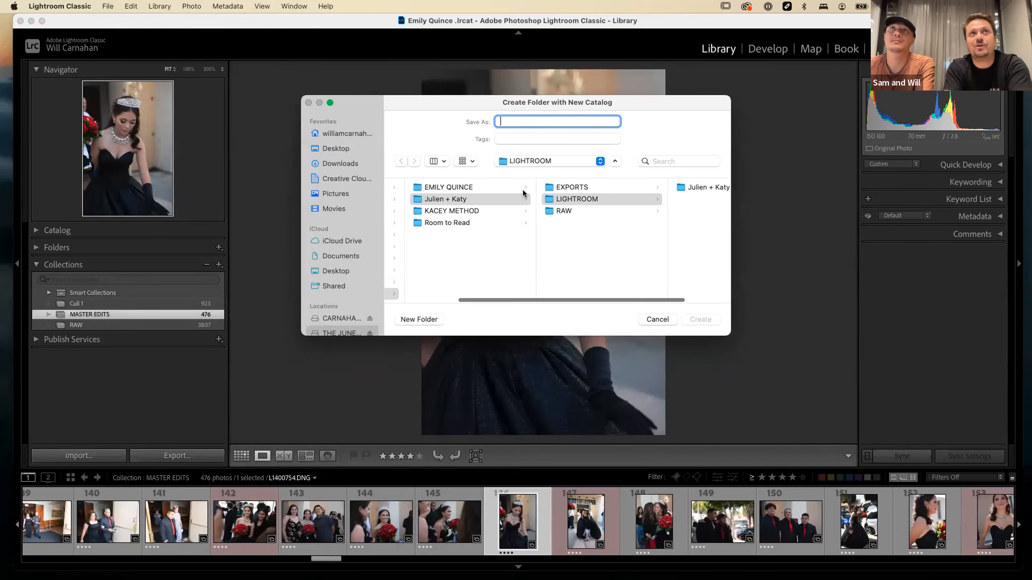
pyautogui.click(469, 200)
pyautogui.click(567, 209)
pyautogui.click(589, 199)
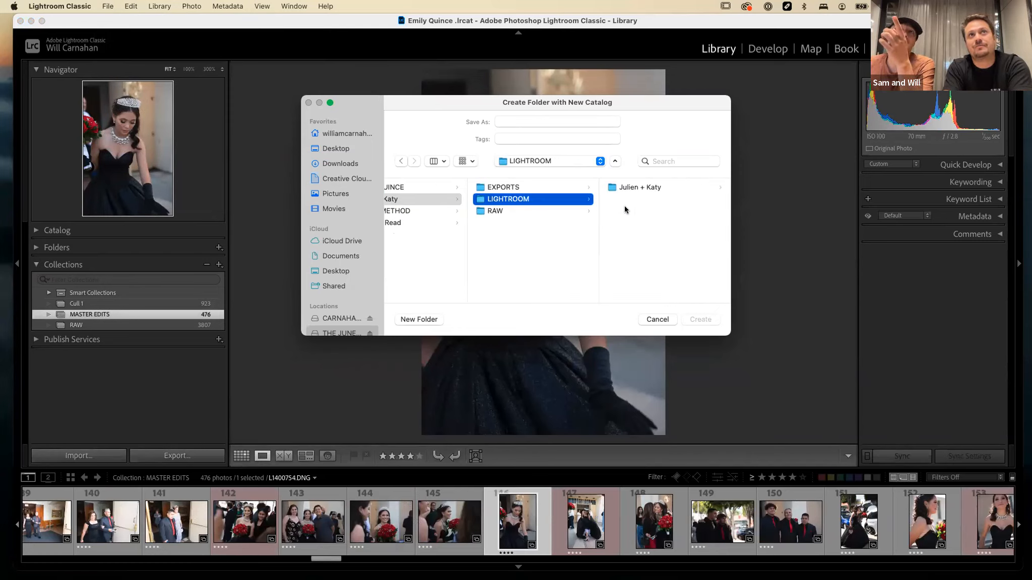
pyautogui.hscroll(-2, 504, 214)
pyautogui.click(479, 211)
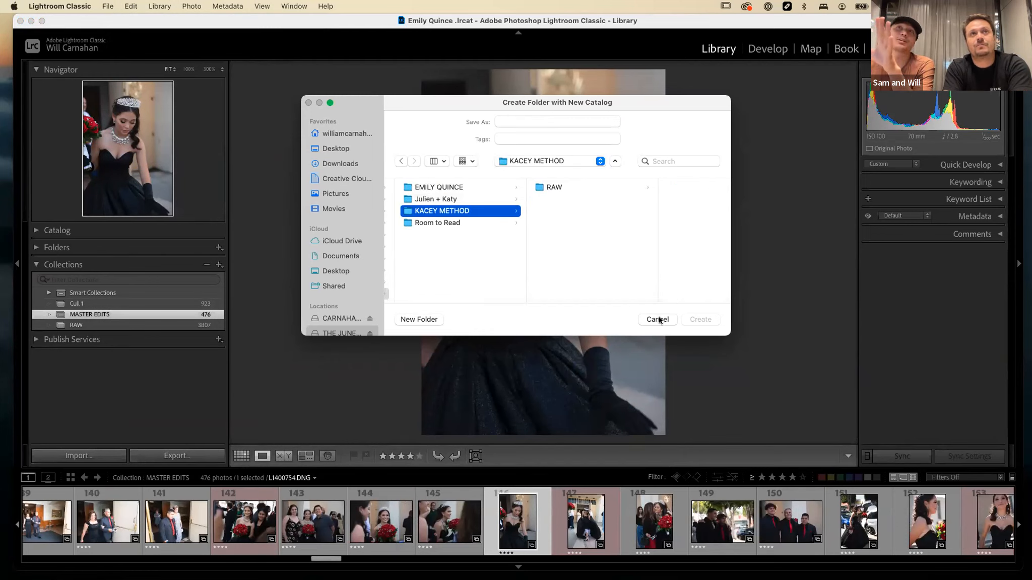
pyautogui.click(524, 121)
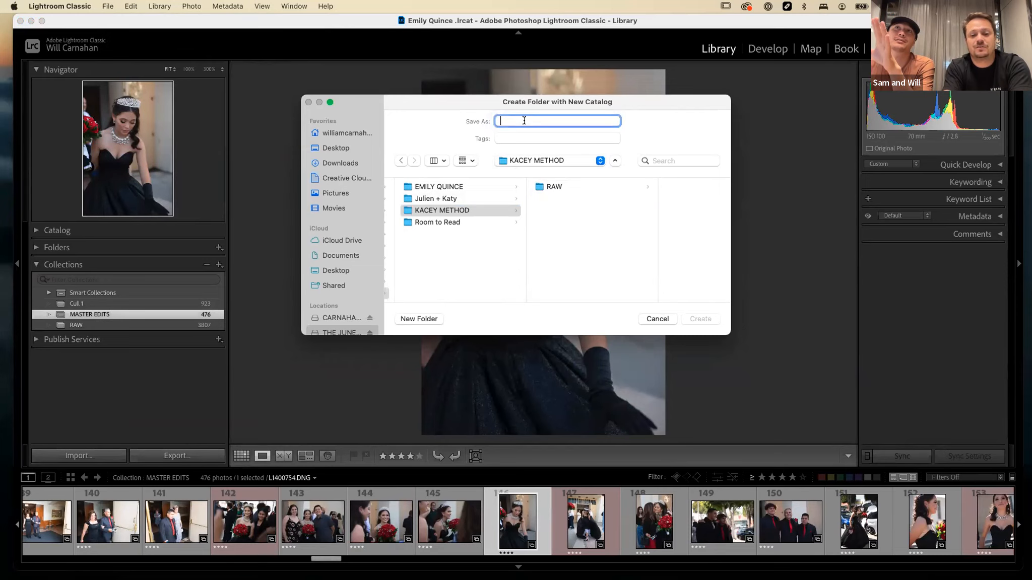
pyautogui.write('Kacey Meth')
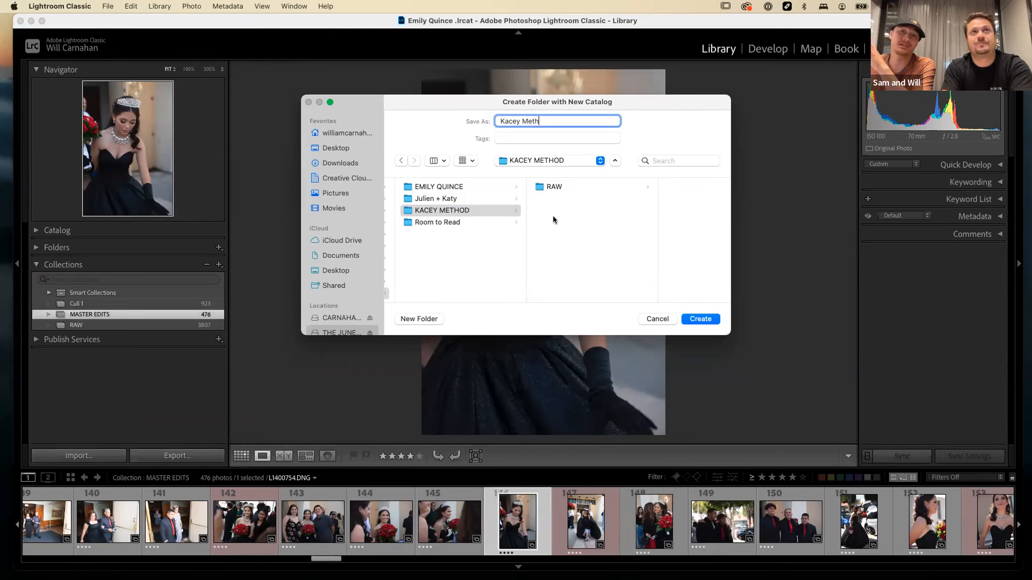
# Add a LIGHT ROOM folder inside KACEY METHOD, create the catalog in it, and skip backing up the catalog being closed.
pyautogui.click(450, 209)
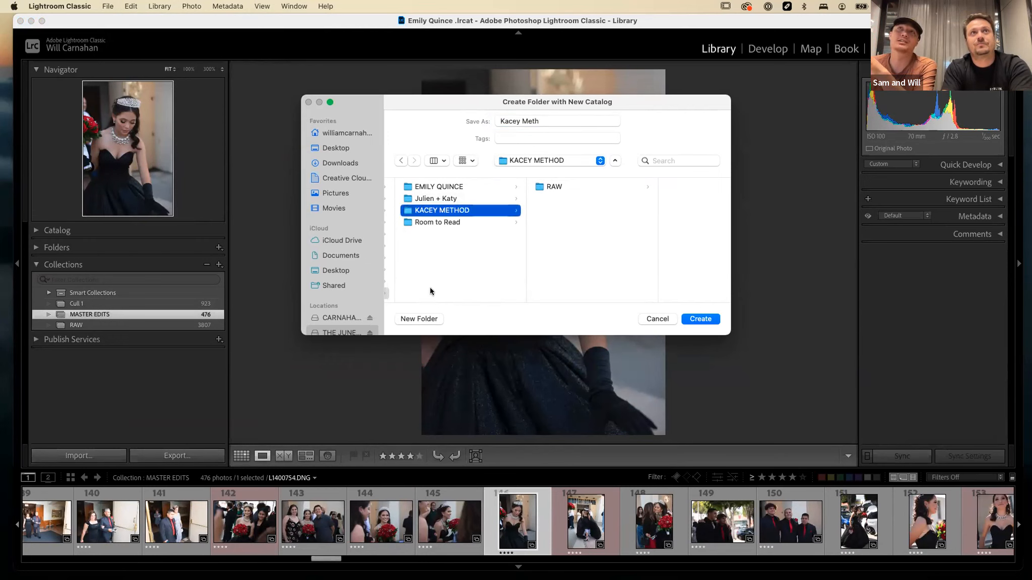
pyautogui.click(419, 318)
pyautogui.write('LIGHT ROOM')
pyautogui.press('Return')
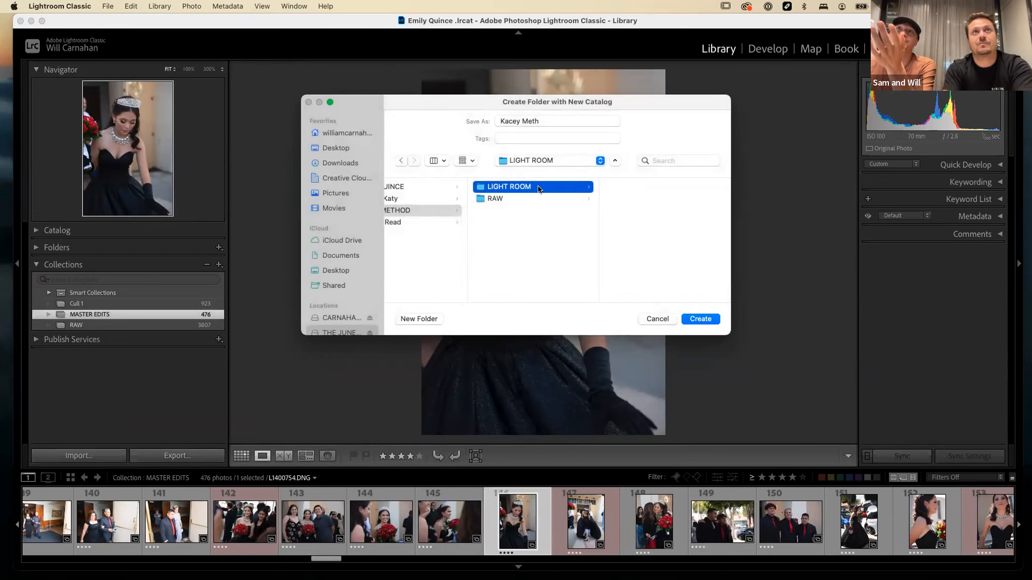
pyautogui.click(692, 318)
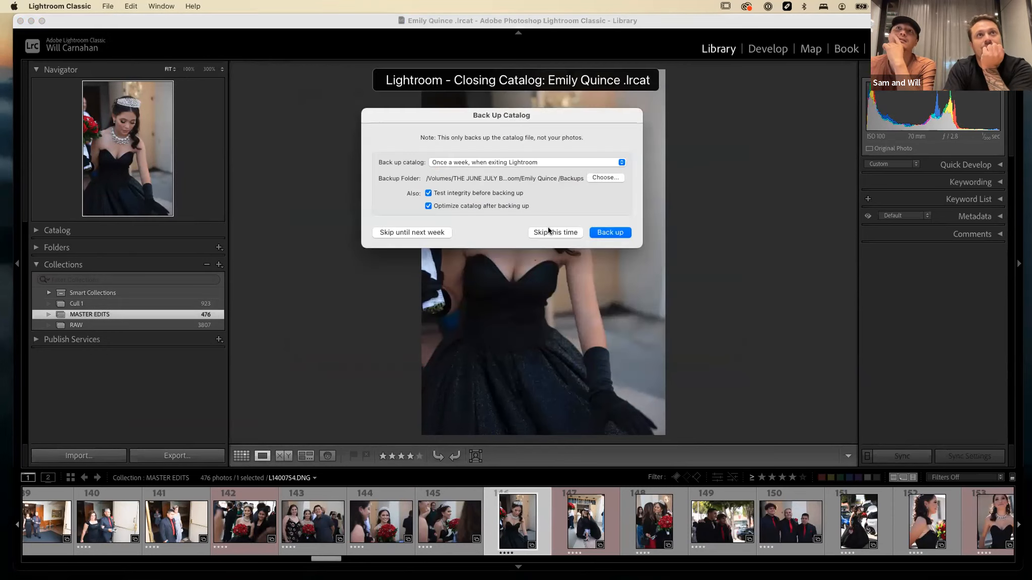
pyautogui.click(564, 233)
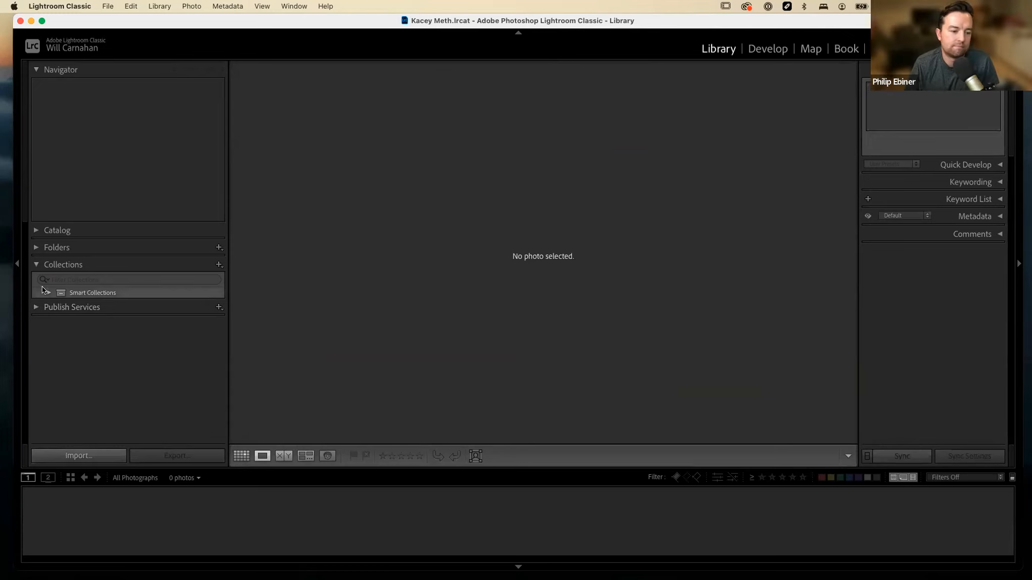
# Start a photo import and choose the RAW folder of KACEY METHOD on the June July backup drive as its source.
pyautogui.click(79, 455)
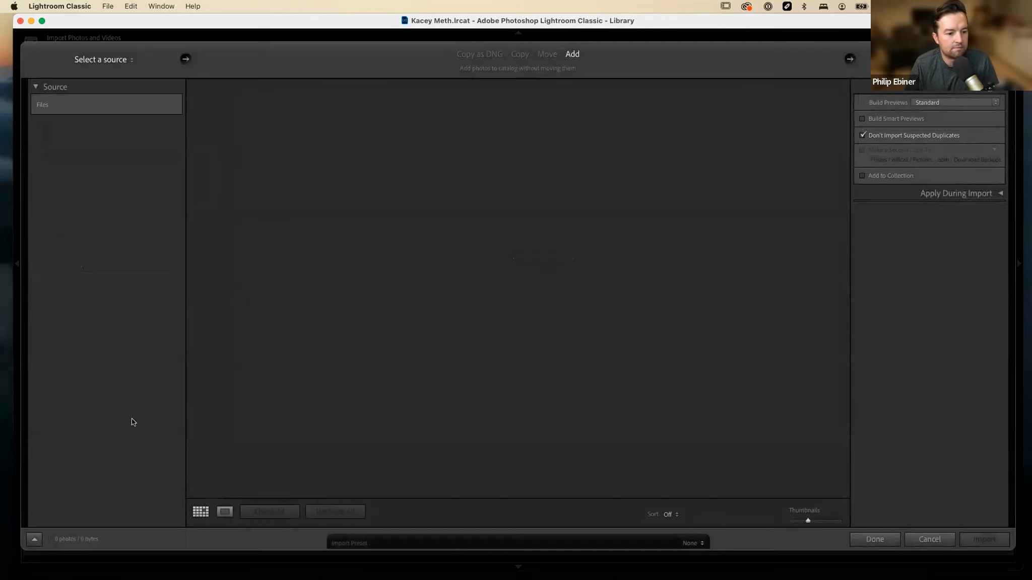
pyautogui.click(44, 166)
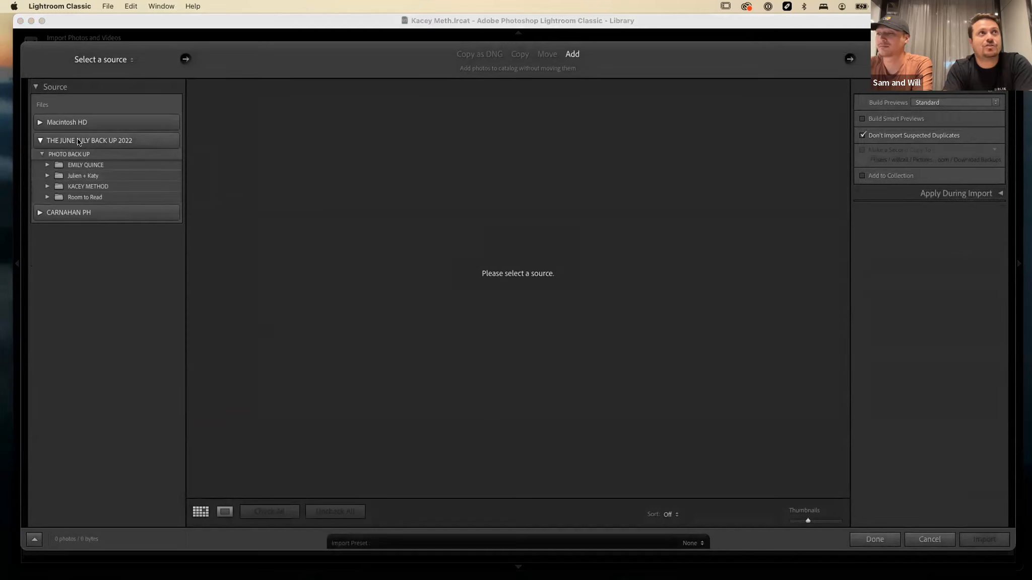
pyautogui.click(47, 188)
pyautogui.click(56, 207)
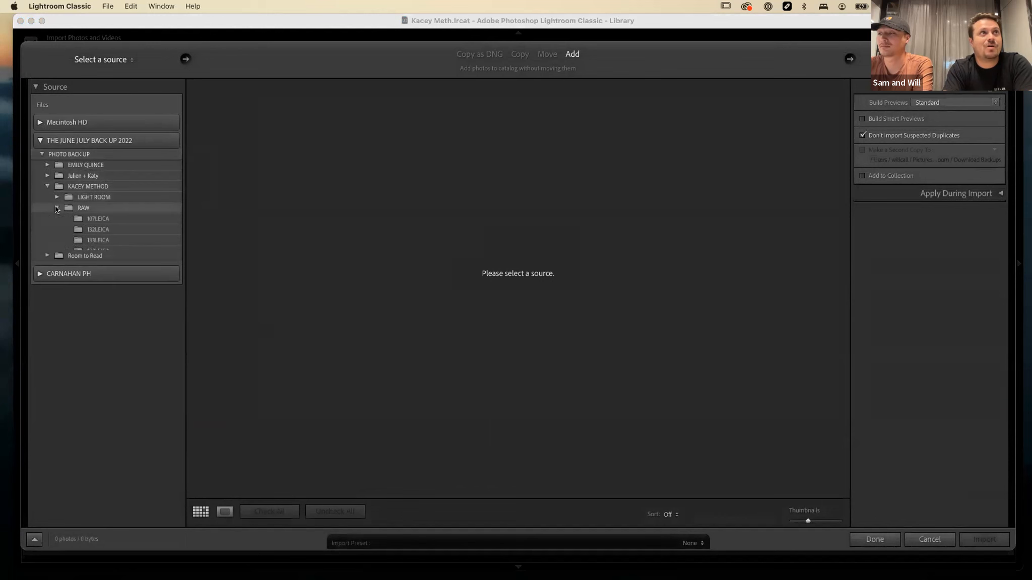
pyautogui.click(69, 208)
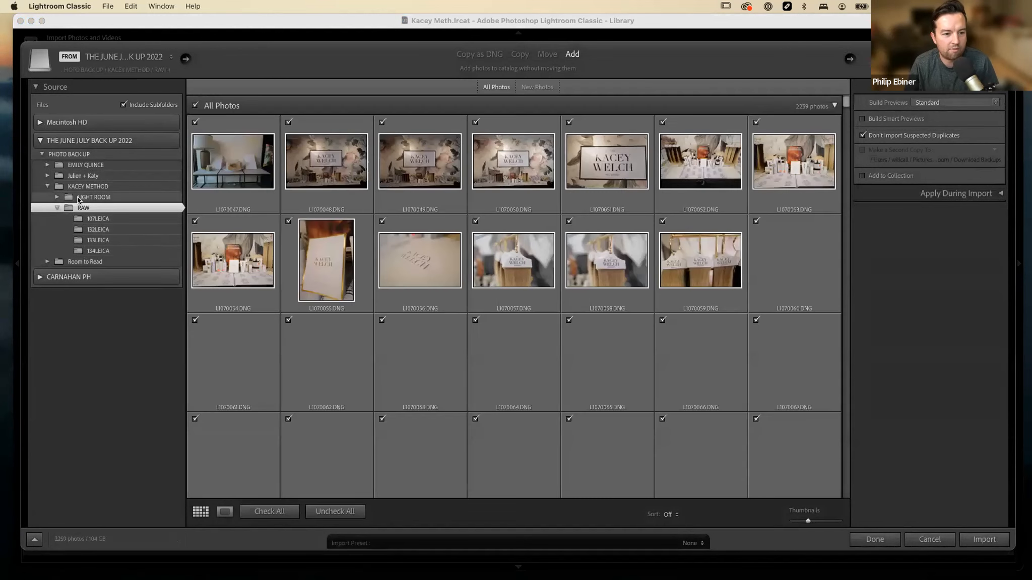
# Import all photos from the RAW folder with Build Smart Previews enabled, adding them without moving the files.
pyautogui.scroll(-5, 497, 373)
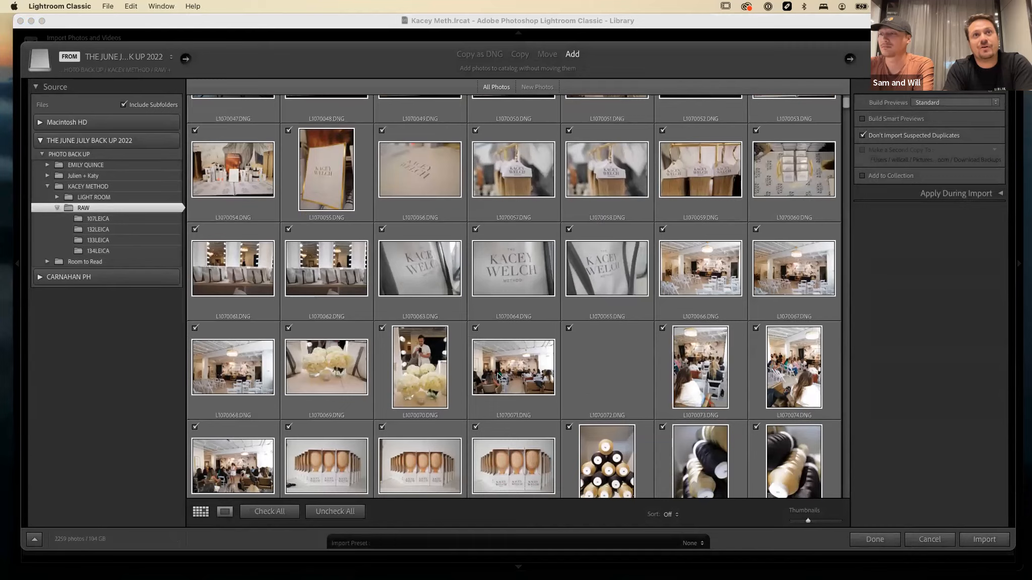
pyautogui.scroll(-5, 498, 376)
pyautogui.scroll(10, 694, 326)
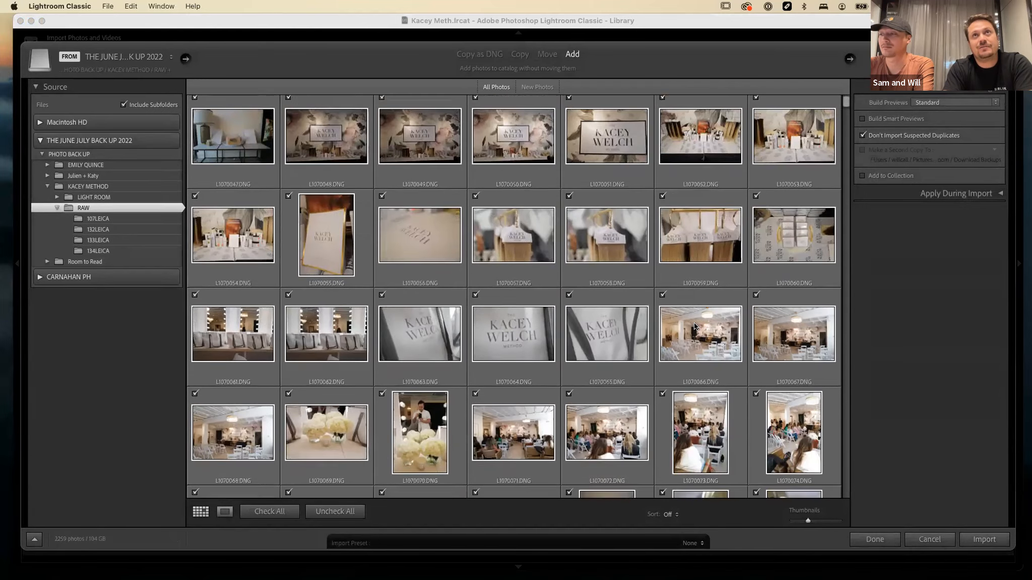
pyautogui.scroll(-10, 695, 326)
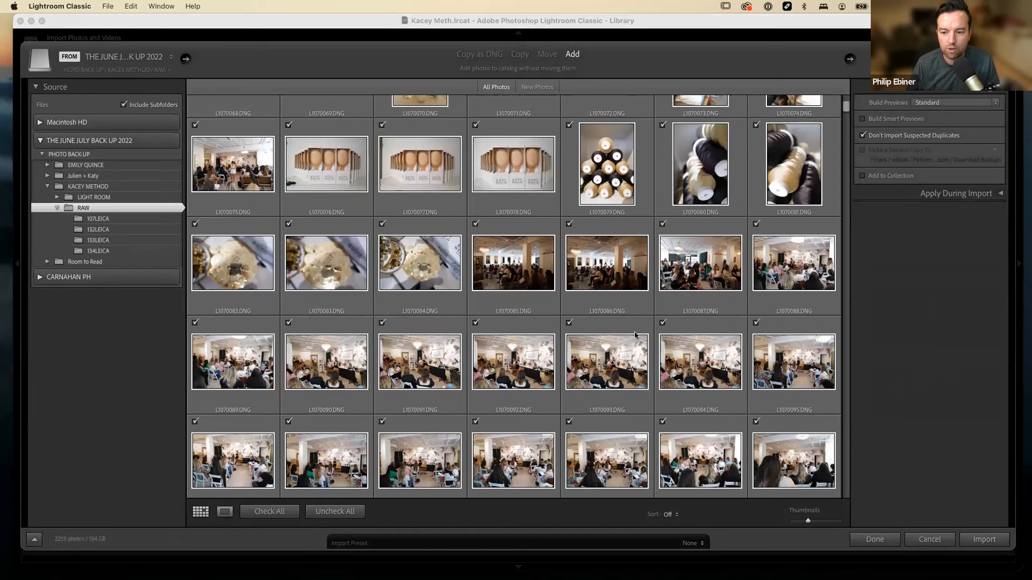
pyautogui.scroll(1, 636, 330)
pyautogui.scroll(10, 635, 329)
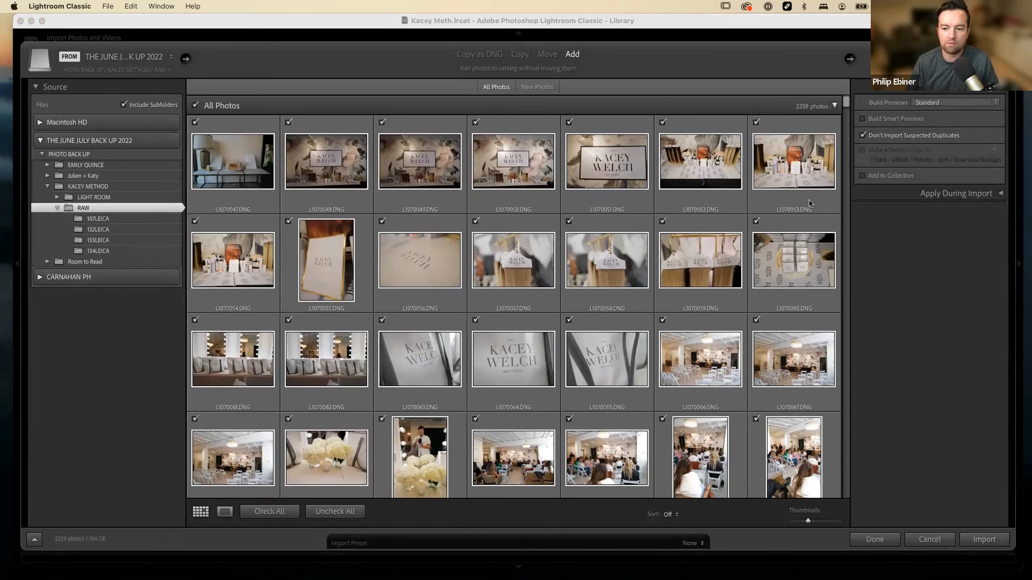
pyautogui.click(864, 119)
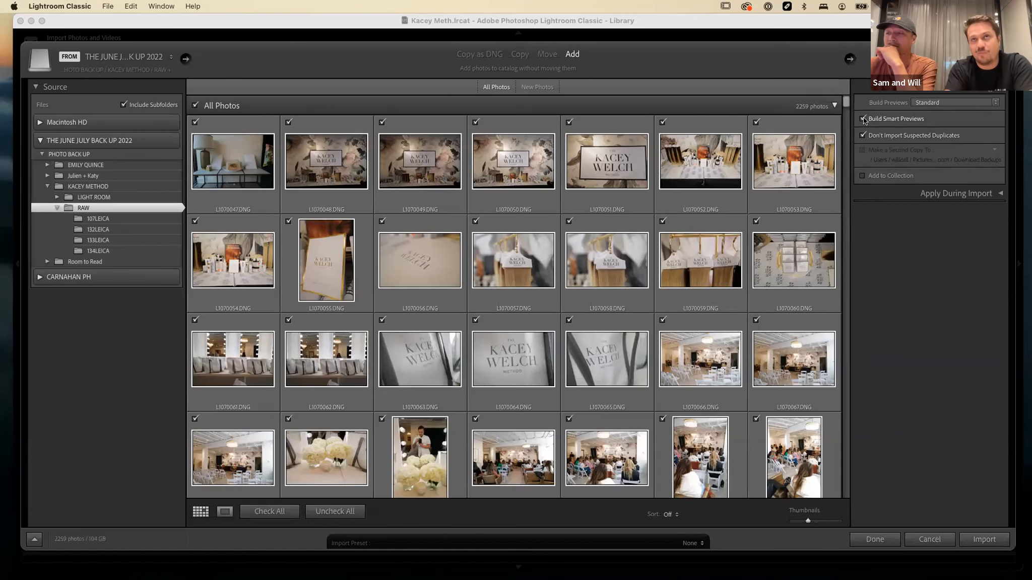
pyautogui.click(964, 544)
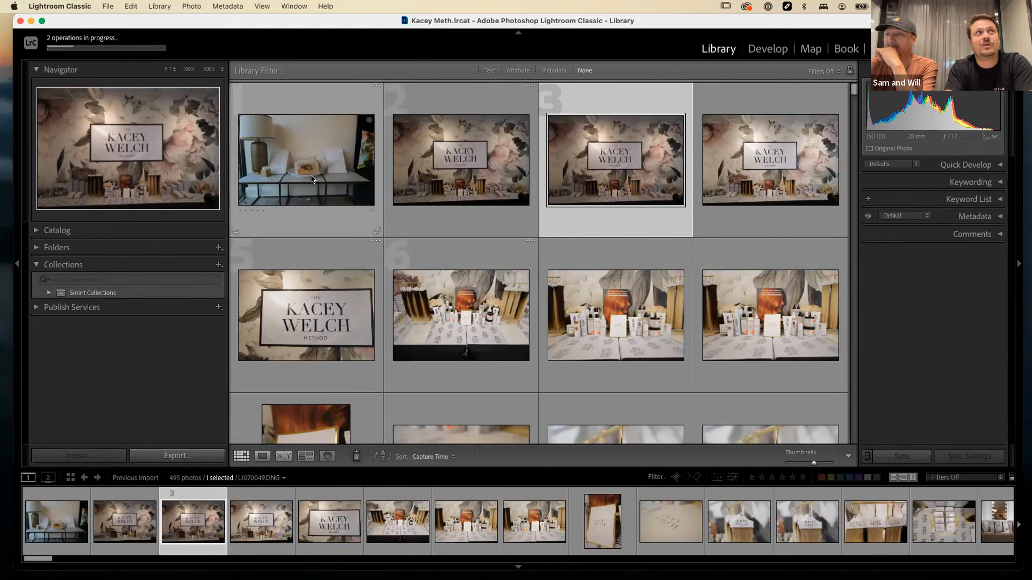
# Check the progress details of the running import and preview building, and select the first imported photo.
pyautogui.click(142, 48)
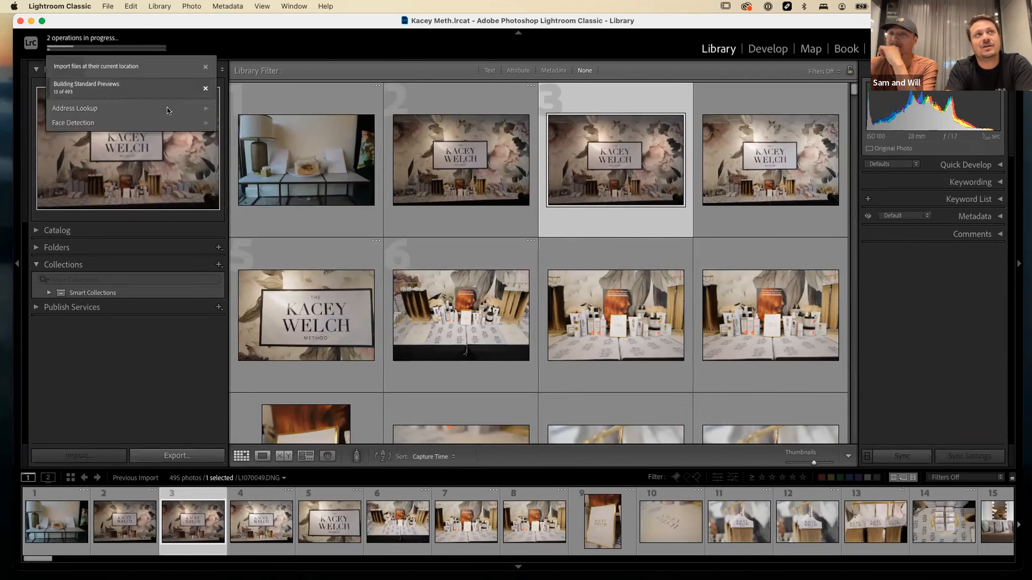
pyautogui.click(316, 176)
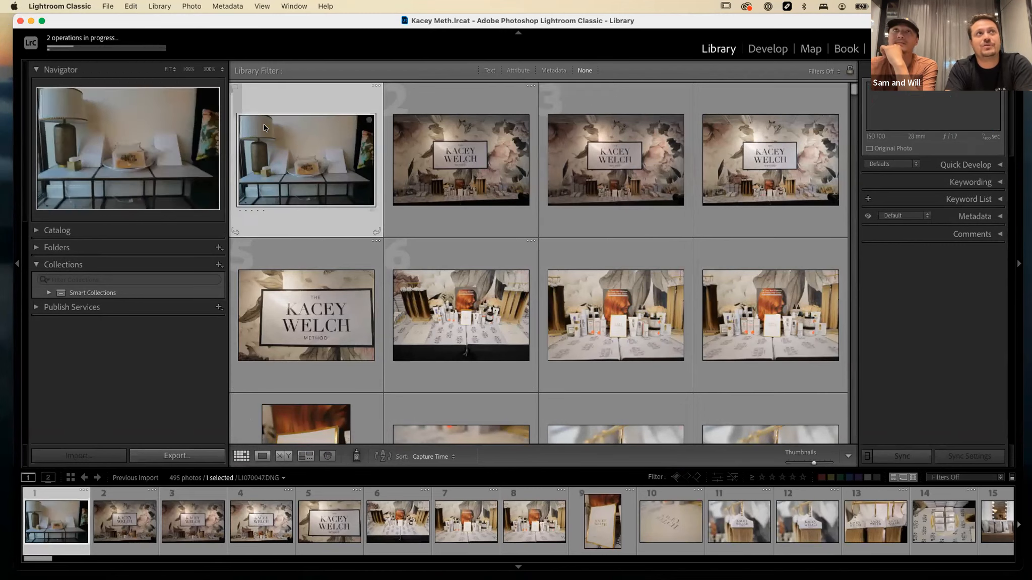
pyautogui.click(132, 48)
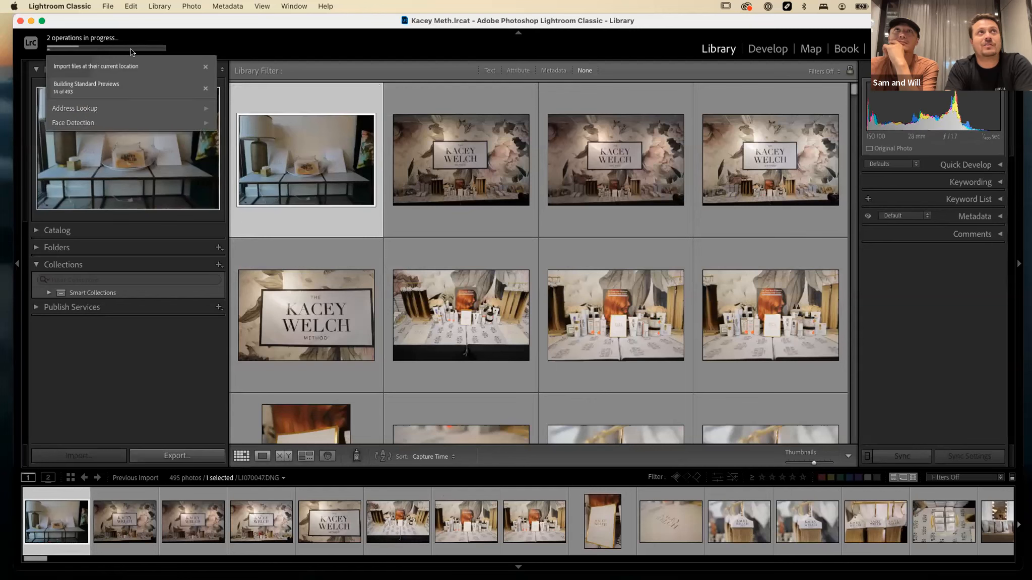
# Enlarge the first imported photo in Loupe view and page back and forth through the photos that follow.
pyautogui.click(205, 89)
pyautogui.click(297, 157)
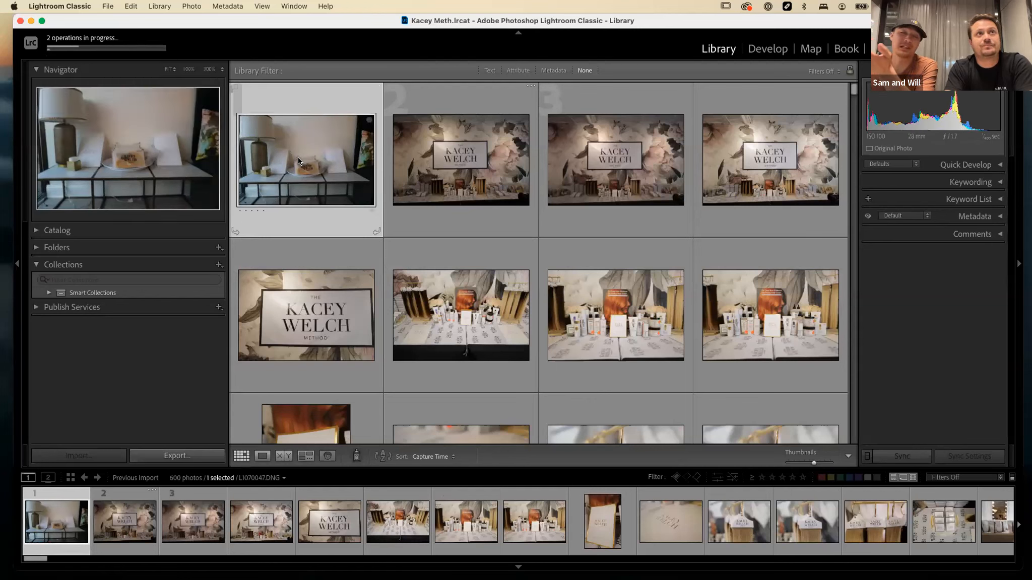
pyautogui.click(263, 456)
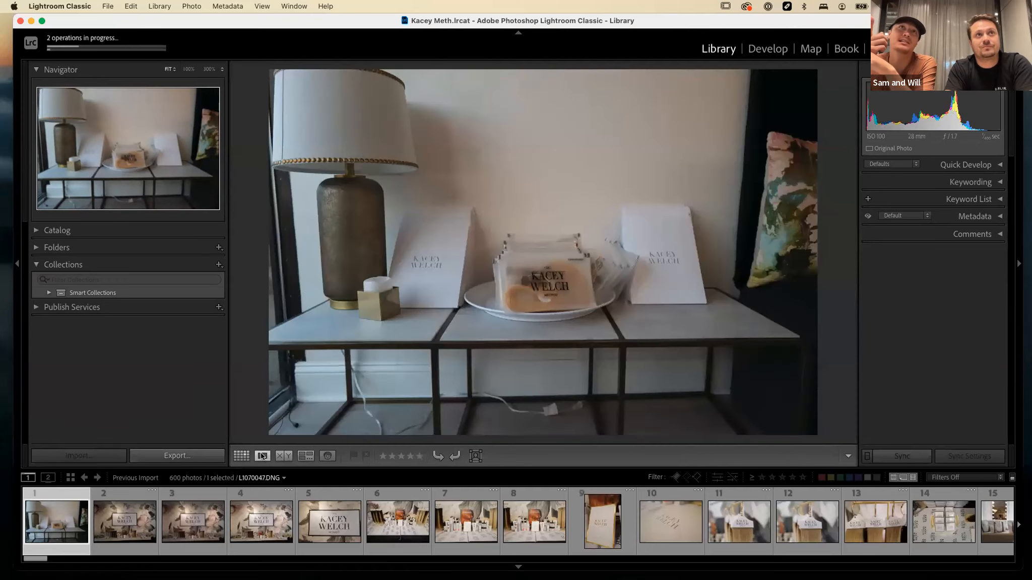
pyautogui.press('Right')
pyautogui.press('Right')
pyautogui.press('Right')
pyautogui.press('Right')
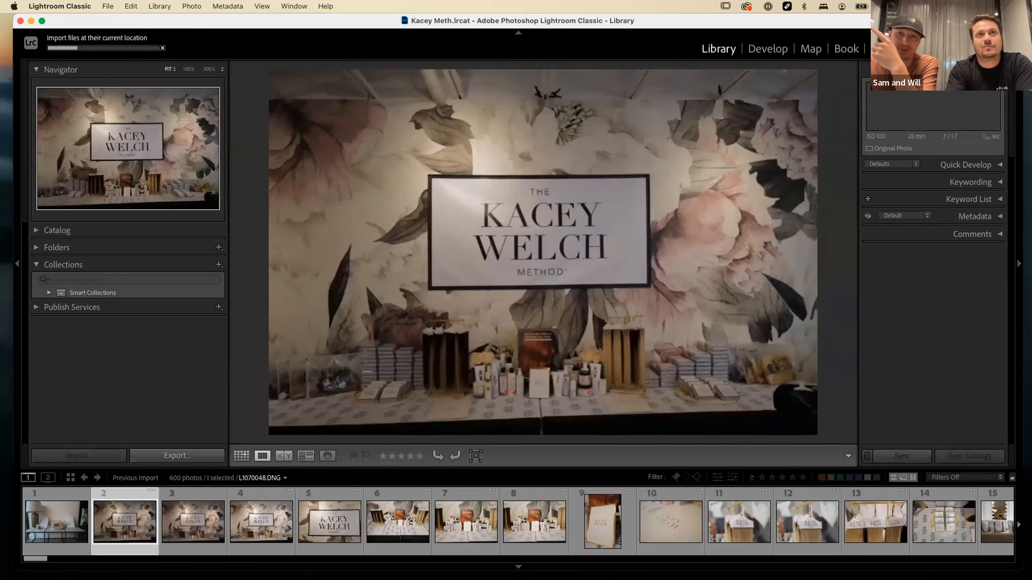
pyautogui.press('Right')
pyautogui.press('Right')
pyautogui.press('Right')
pyautogui.press('Right')
pyautogui.press('Right')
pyautogui.press('Right')
pyautogui.press('Right')
pyautogui.press('Right')
pyautogui.press('Right')
pyautogui.press('Right')
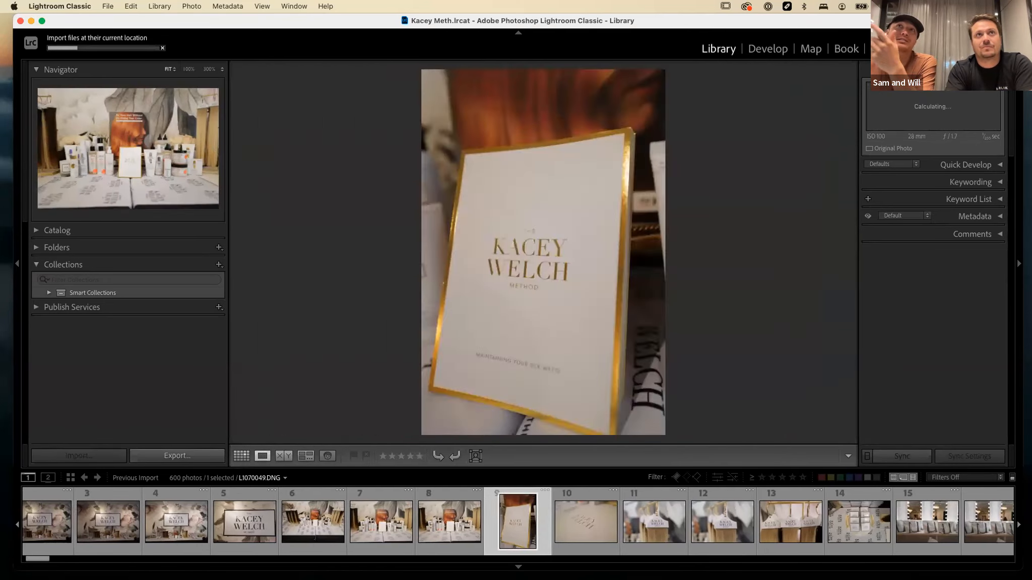
pyautogui.press('Right')
pyautogui.press('Right')
pyautogui.press('Right')
pyautogui.press('Right')
pyautogui.press('Right')
pyautogui.press('Right')
pyautogui.press('Right')
pyautogui.press('Right')
pyautogui.press('Right')
pyautogui.press('Right')
pyautogui.press('Right')
pyautogui.press('Right')
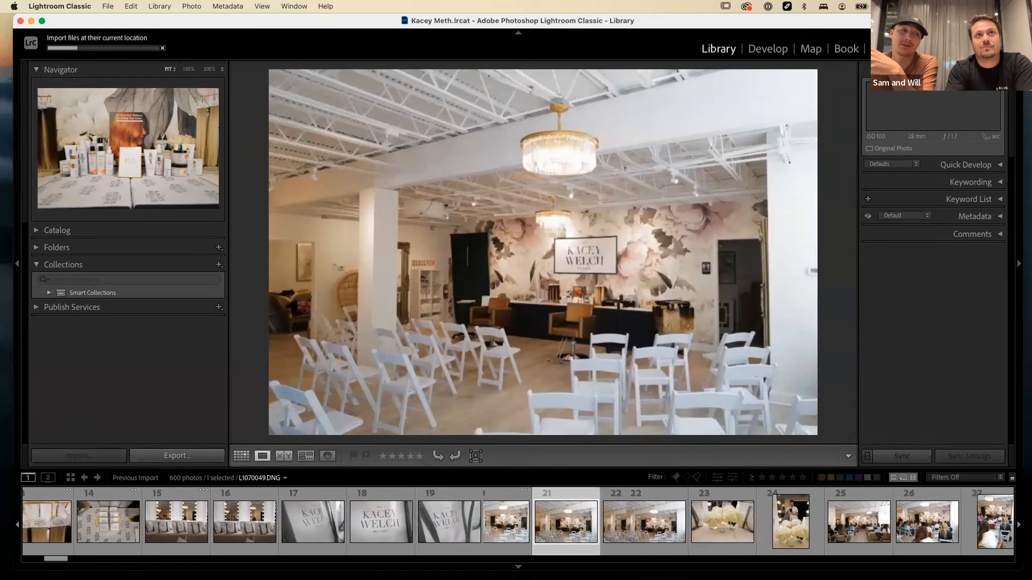
pyautogui.press('Left')
pyautogui.press('Left')
pyautogui.press('Left')
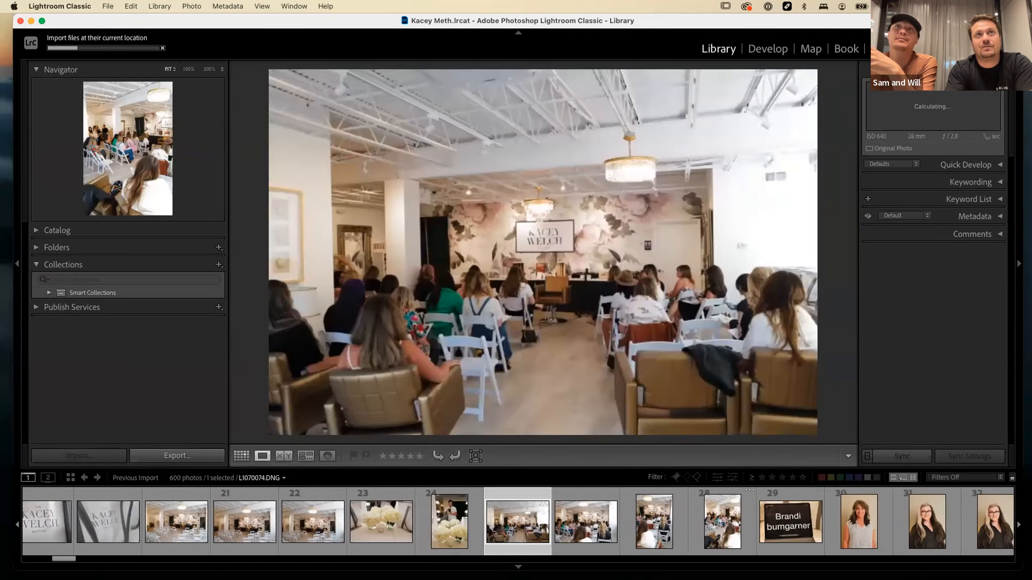
pyautogui.press('Right')
pyautogui.press('Right')
pyautogui.press('Right')
pyautogui.press('Right')
pyautogui.press('Right')
pyautogui.press('Right')
pyautogui.press('Right')
pyautogui.press('Right')
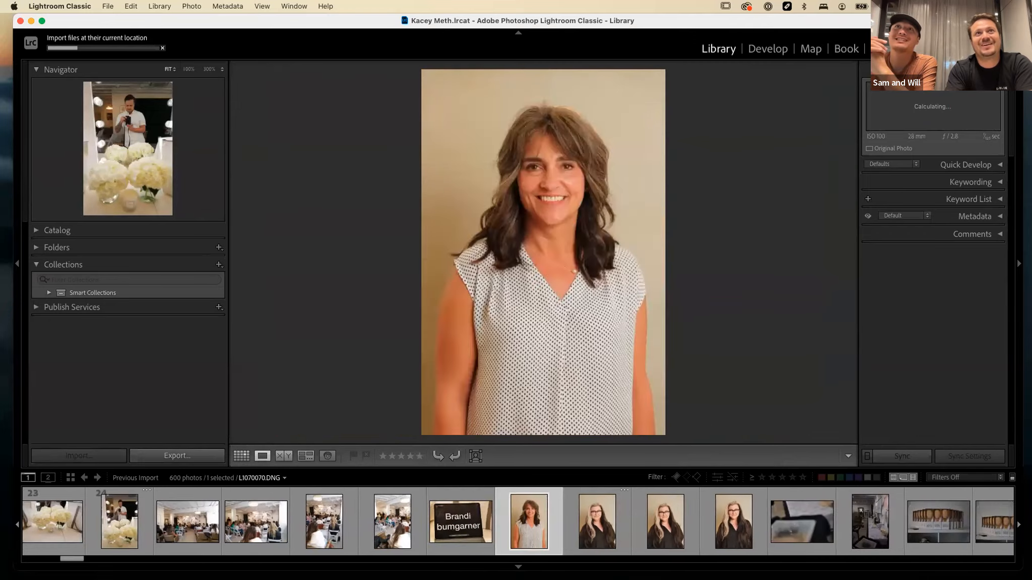
pyautogui.press('Left')
pyautogui.press('Left')
pyautogui.press('Left')
pyautogui.press('Right')
pyautogui.press('Right')
pyautogui.press('Right')
pyautogui.press('Right')
pyautogui.press('Right')
pyautogui.press('Right')
pyautogui.press('Right')
pyautogui.press('Right')
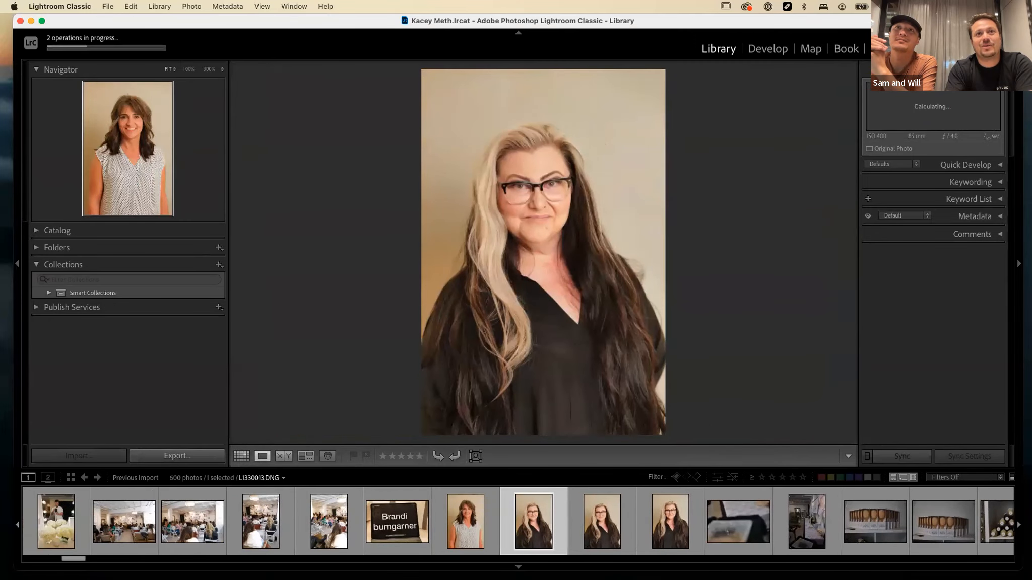
pyautogui.press('Right')
pyautogui.press('Right')
pyautogui.press('Right')
pyautogui.press('Right')
pyautogui.press('Right')
pyautogui.press('Right')
pyautogui.press('Right')
pyautogui.press('Right')
pyautogui.press('Right')
pyautogui.press('Right')
pyautogui.press('Right')
pyautogui.press('Right')
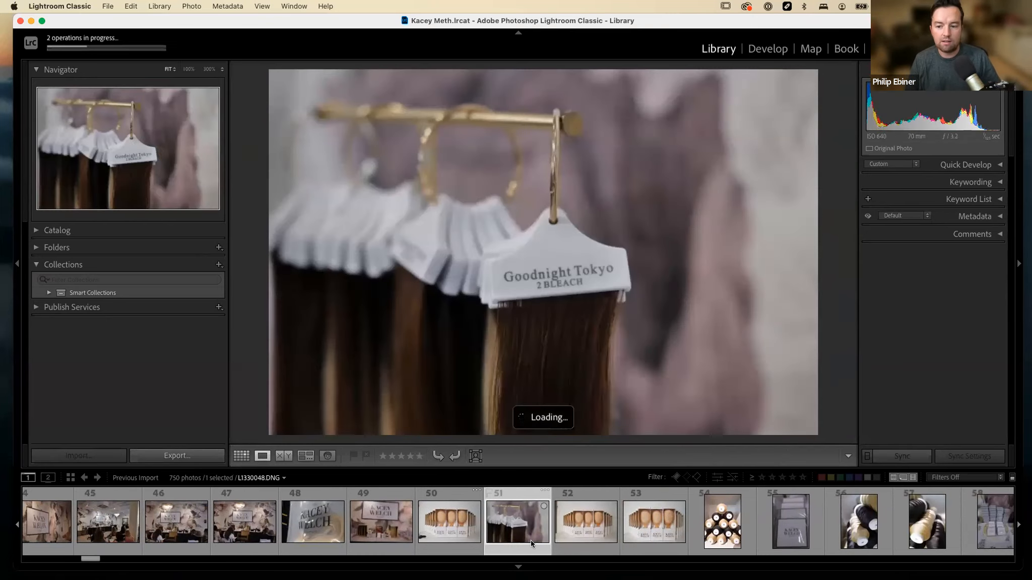
# Look through the remaining imported photos in the filmstrip.
pyautogui.hscroll(17, 532, 543)
pyautogui.hscroll(20, 531, 540)
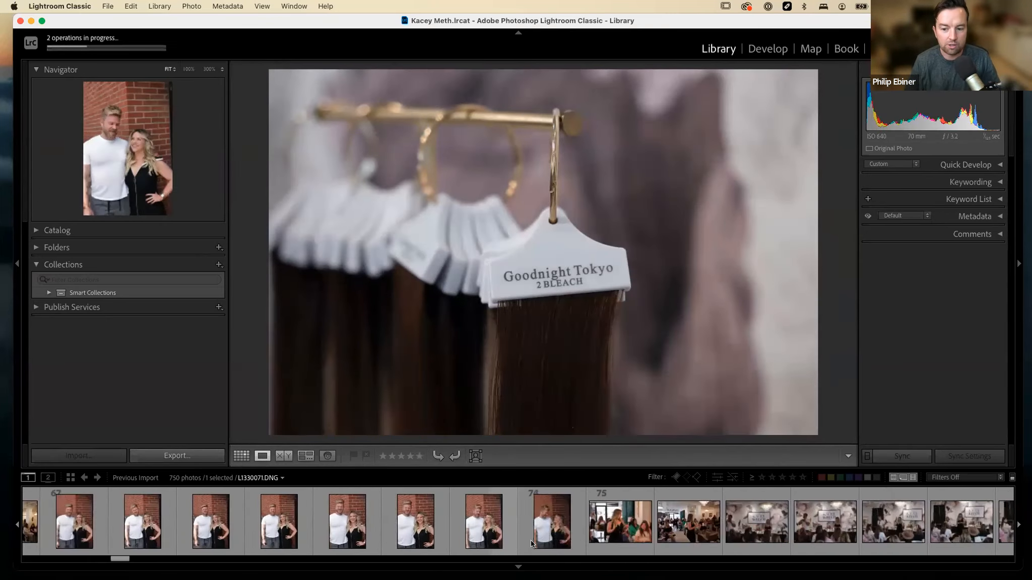
pyautogui.hscroll(20, 531, 541)
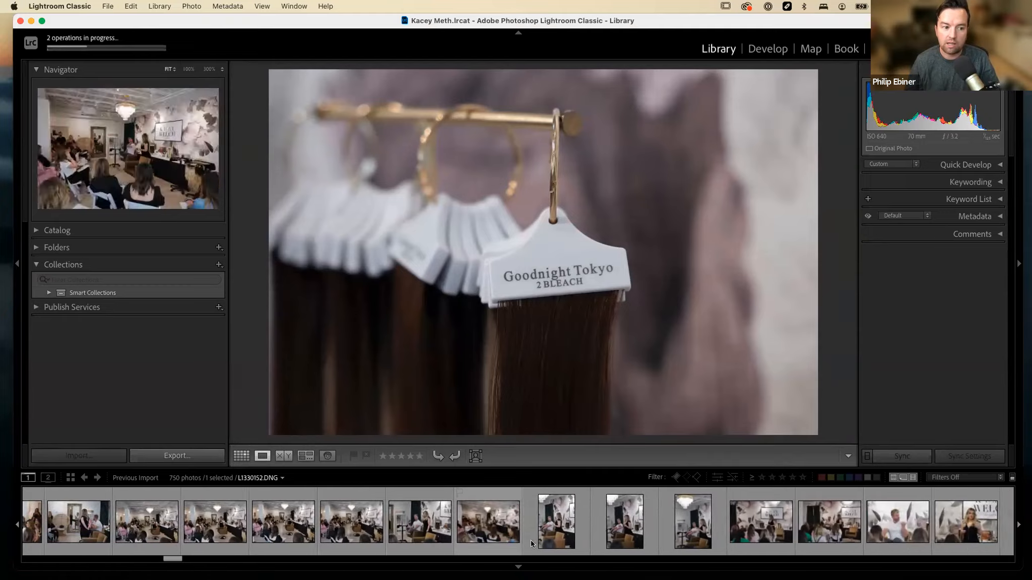
pyautogui.hscroll(20, 530, 540)
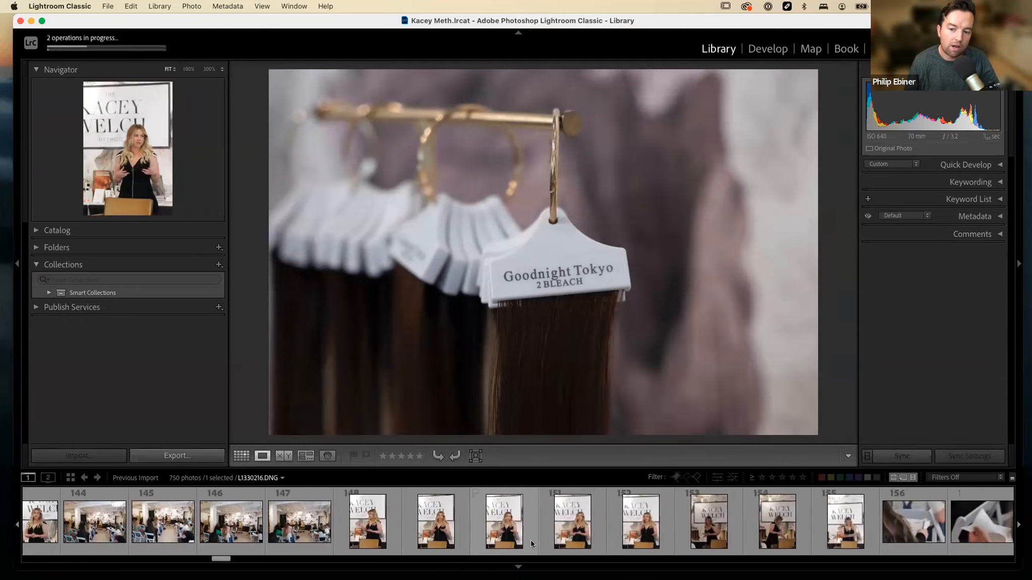
pyautogui.hscroll(20, 530, 540)
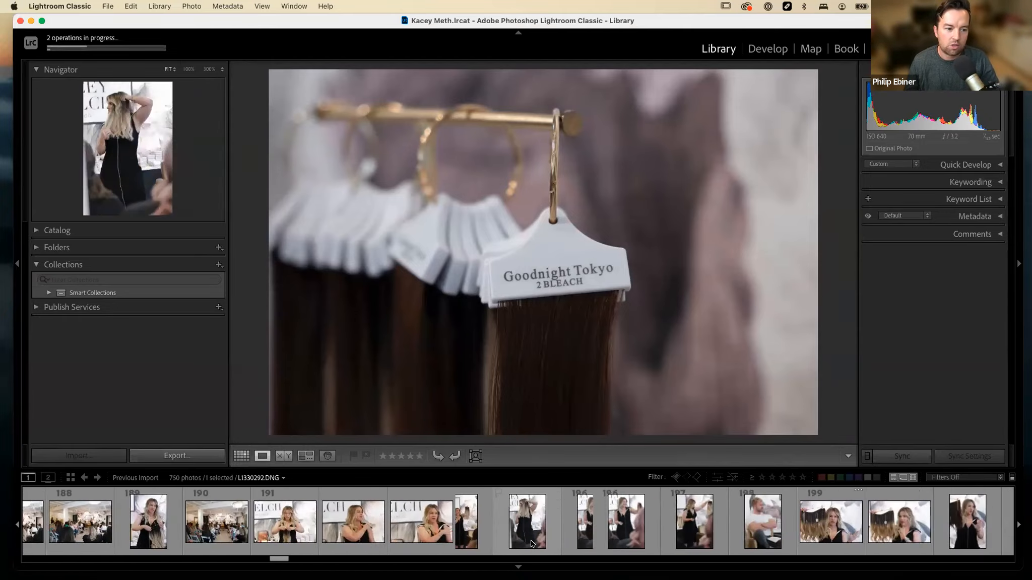
pyautogui.hscroll(20, 530, 540)
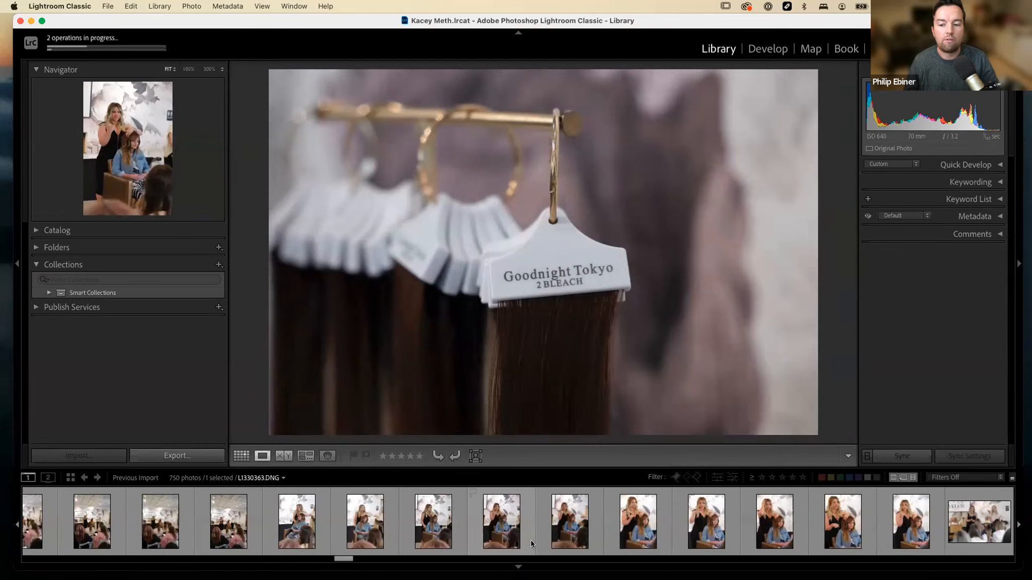
# Show the import in Grid view with smaller thumbnails and look through the shoot for the individual portraits.
pyautogui.click(242, 456)
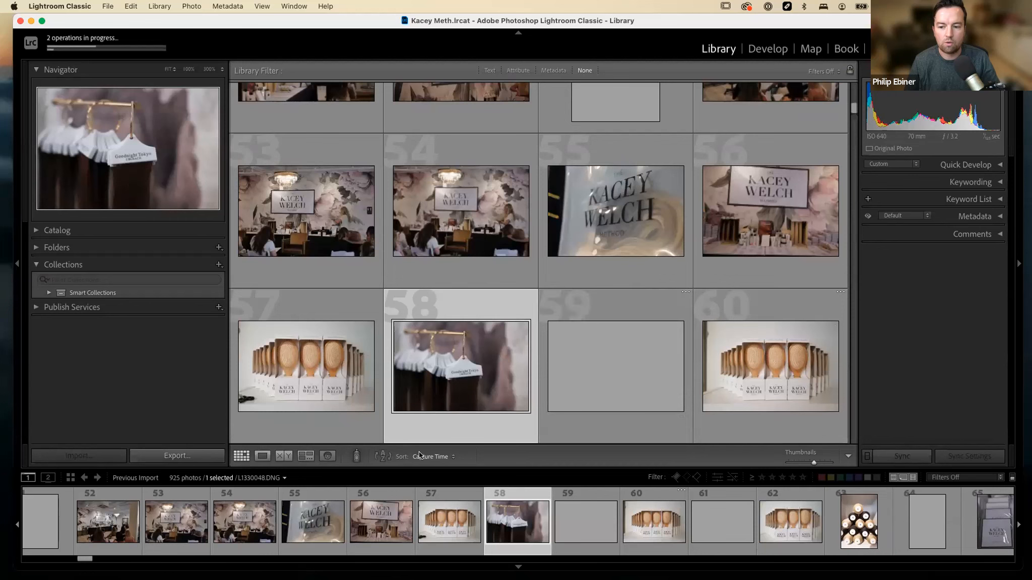
pyautogui.click(789, 462)
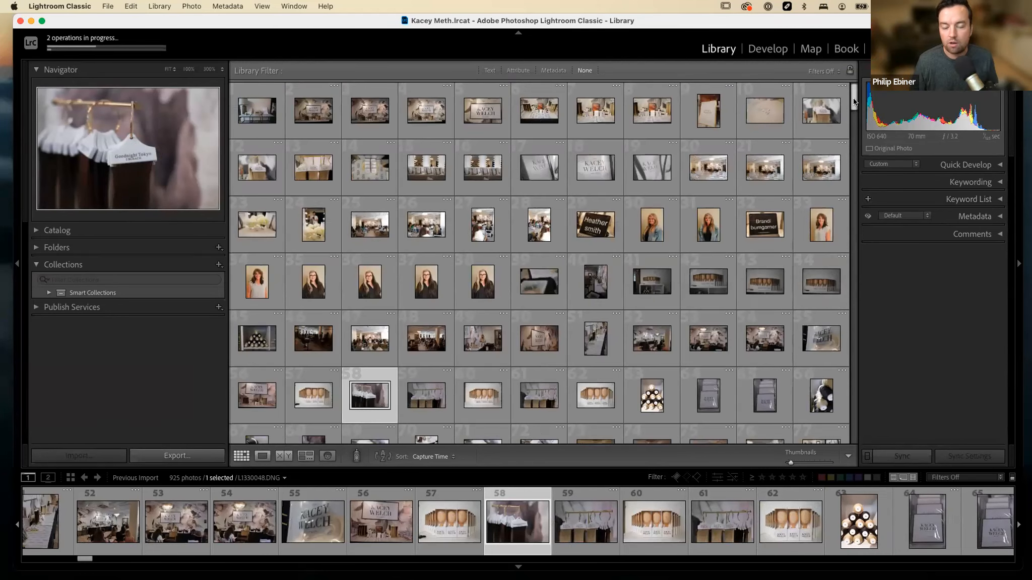
pyautogui.scroll(-4, 852, 98)
pyautogui.moveTo(850, 121); pyautogui.dragTo(796, 144)
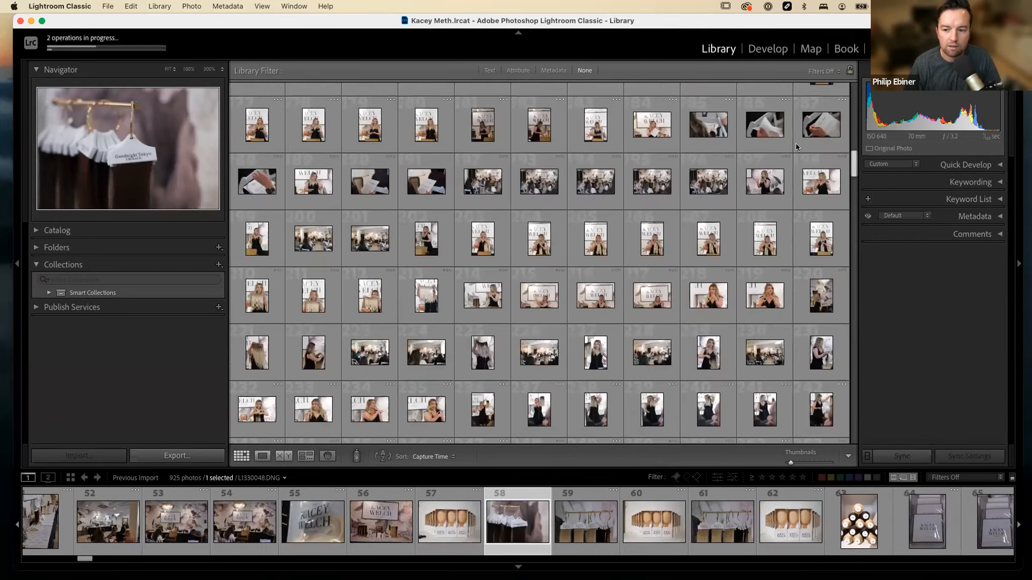
pyautogui.scroll(10, 474, 222)
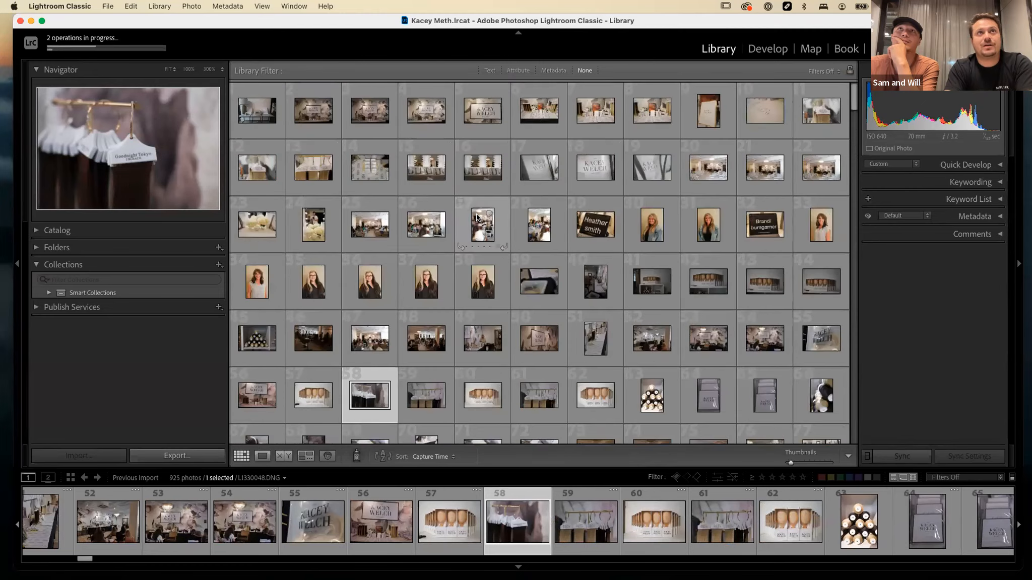
pyautogui.click(653, 237)
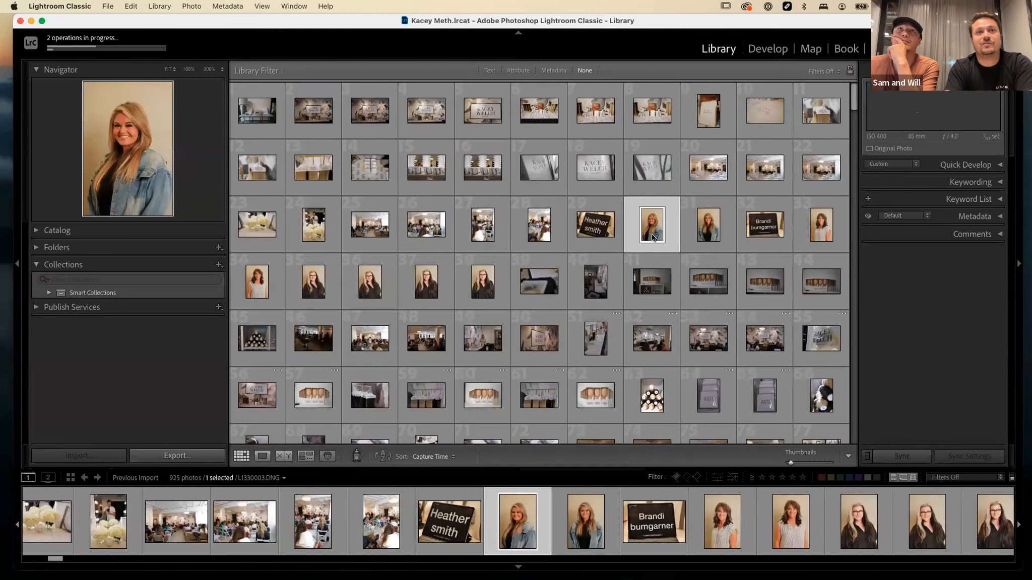
pyautogui.scroll(-15, 854, 119)
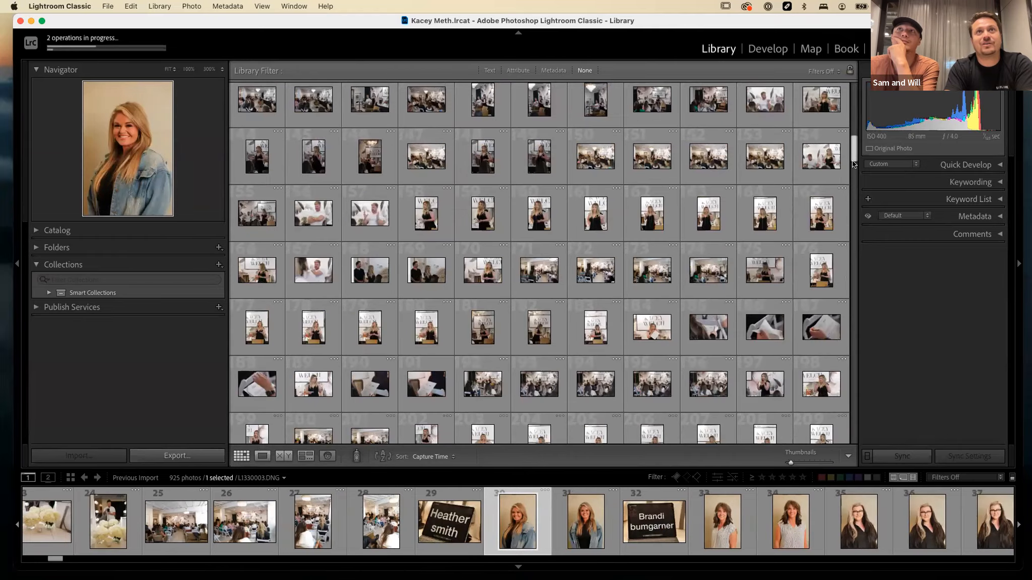
pyautogui.scroll(-5, 834, 254)
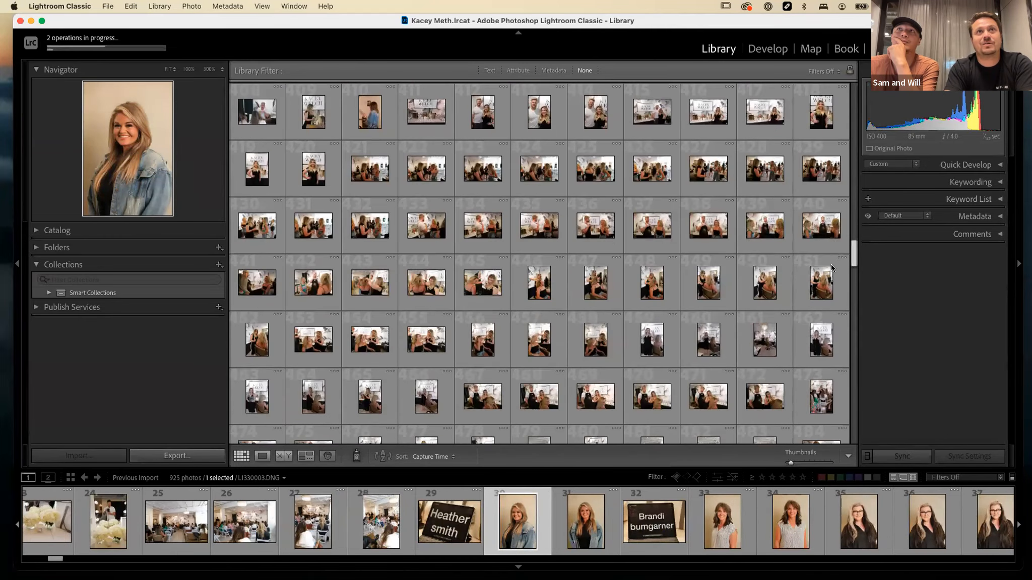
pyautogui.scroll(5, 689, 219)
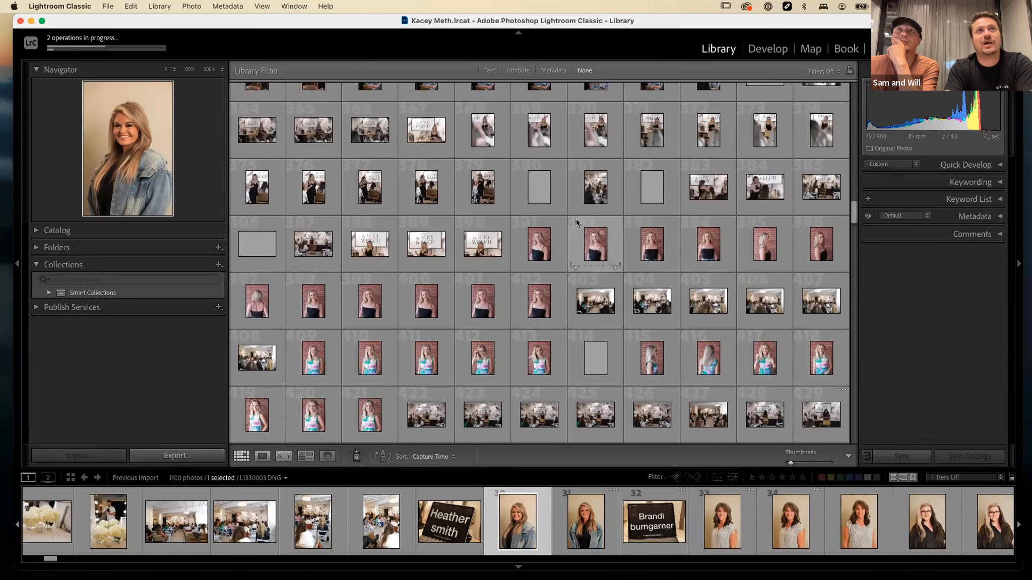
# Create a collection named Before Headshots from the brick-wall portraits of the woman in the black top, including the selected photos, then clear the selection.
pyautogui.click(539, 243)
pyautogui.keyDown('shift'); pyautogui.click(533, 316); pyautogui.keyUp('shift')
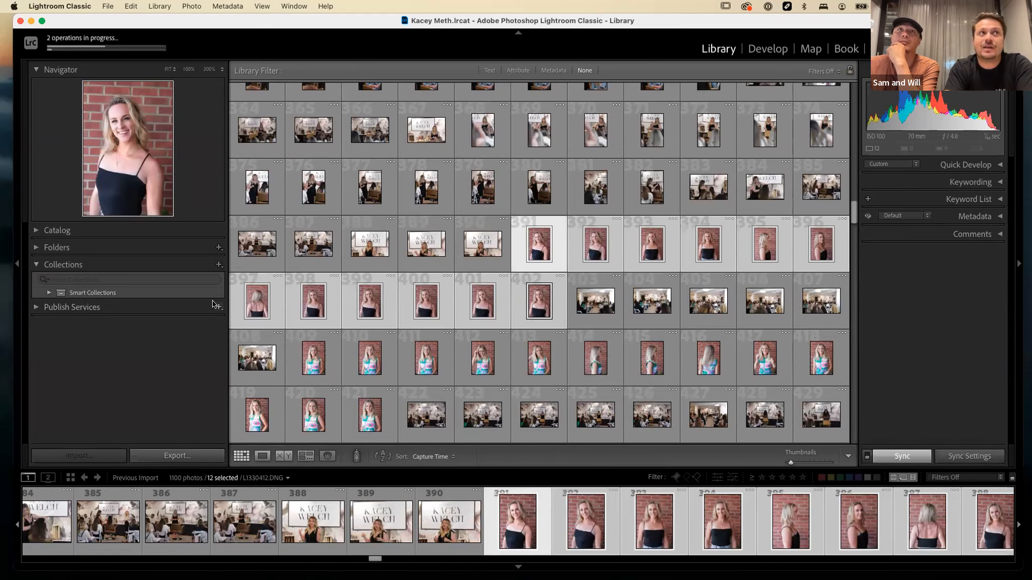
pyautogui.click(219, 265)
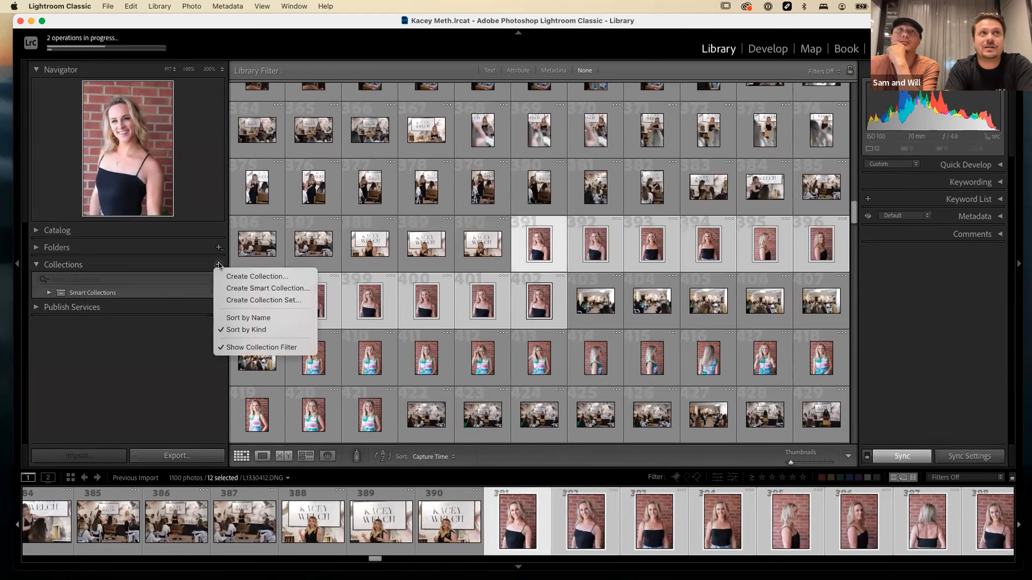
pyautogui.click(252, 279)
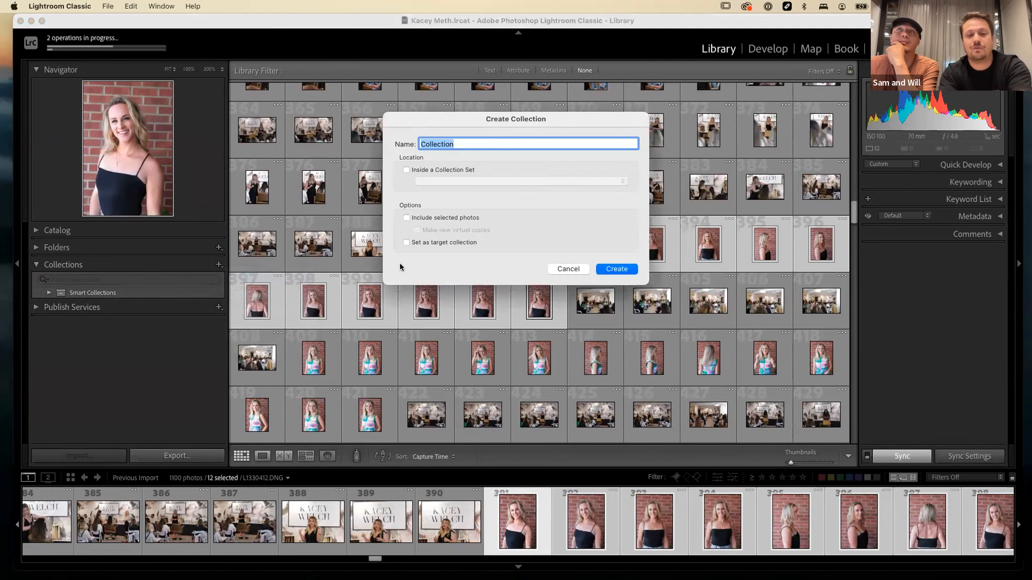
pyautogui.write('Before ')
pyautogui.write('G')
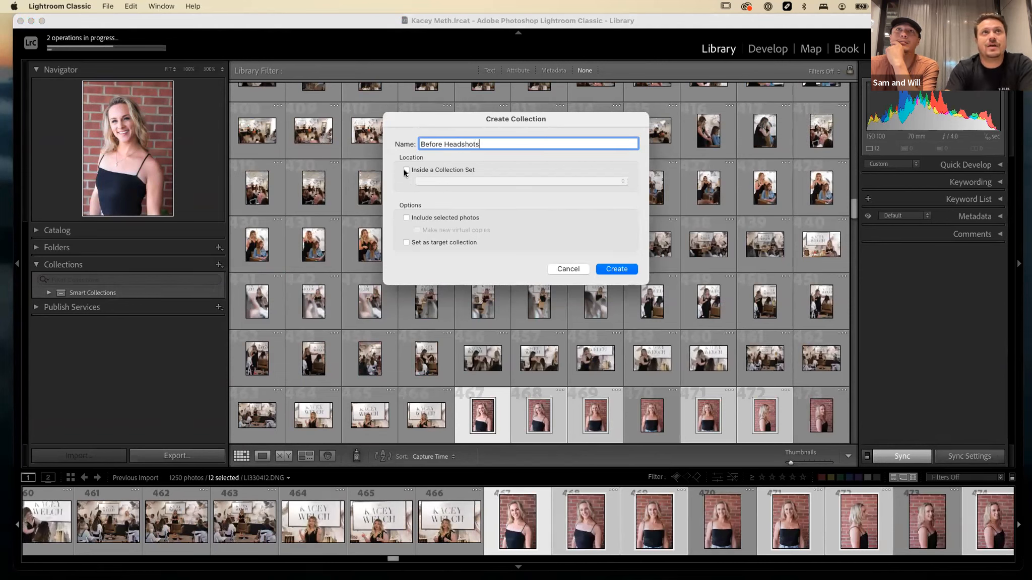
pyautogui.click(406, 218)
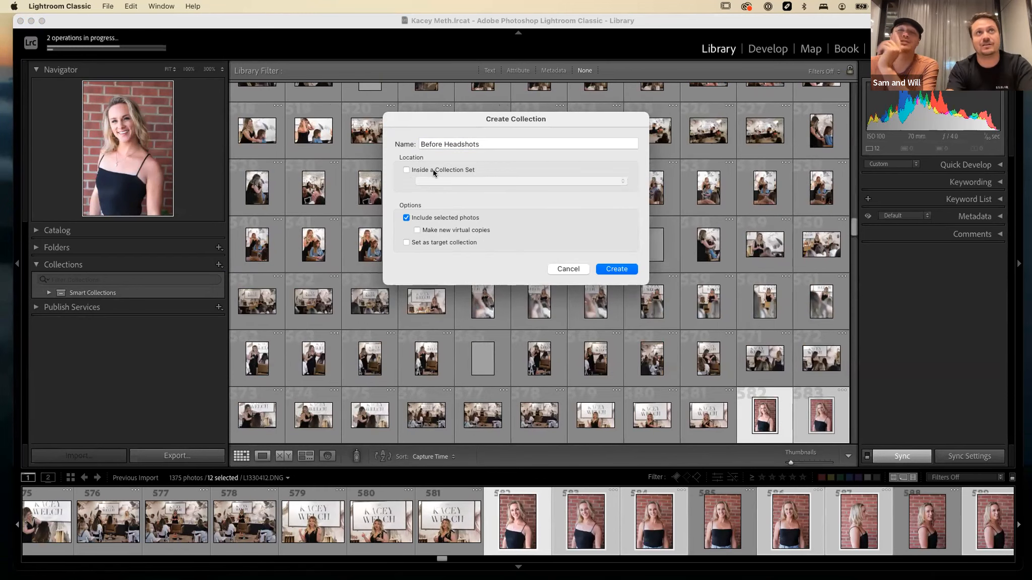
pyautogui.click(621, 271)
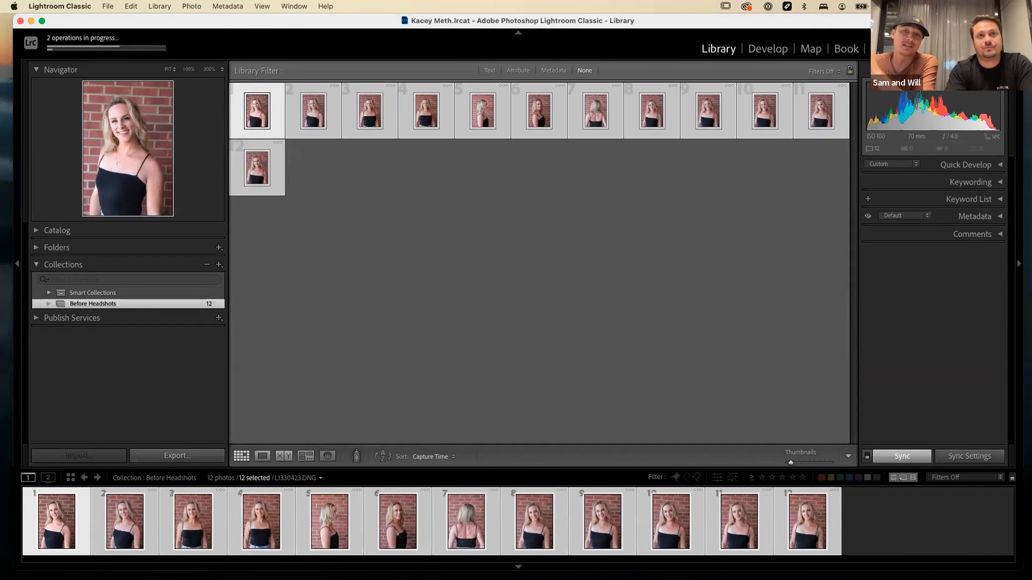
pyautogui.click(473, 353)
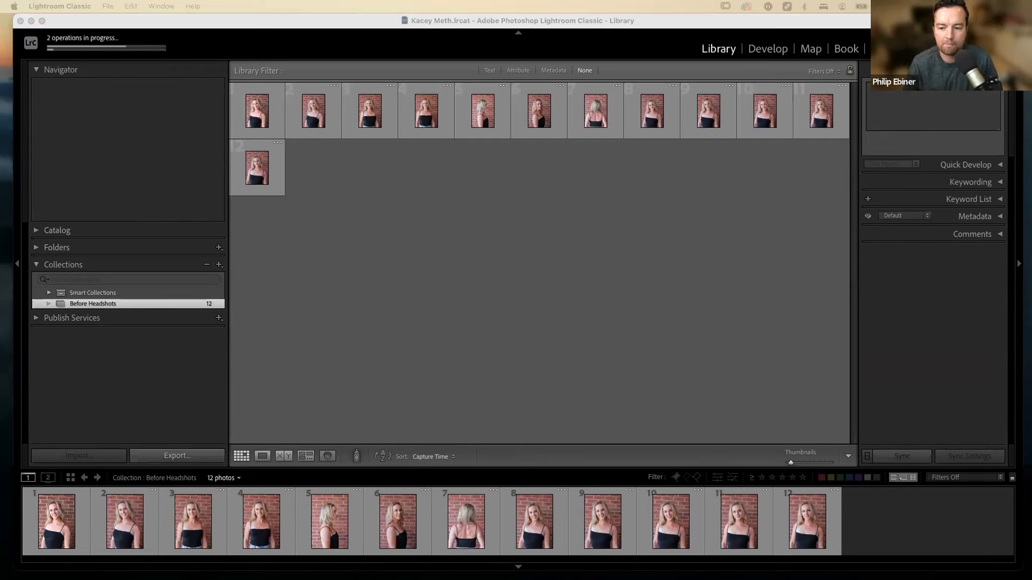
# Open the recent catalog Headshots-2-v10-v11.lrcat, relaunching Lightroom and quitting despite the running tasks, and select a teal-background photo in its grid.
pyautogui.click(108, 6)
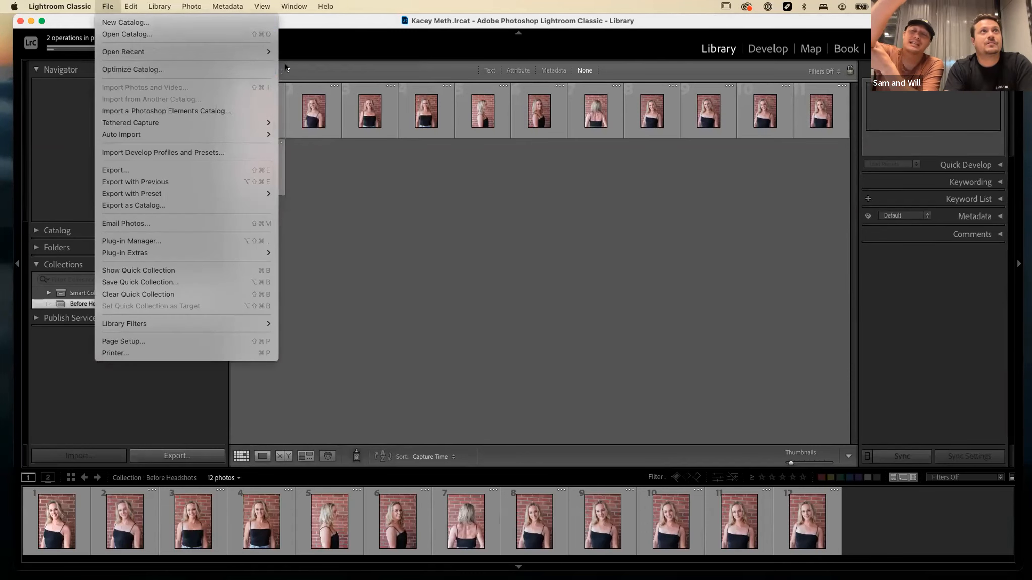
pyautogui.moveTo(267, 53)
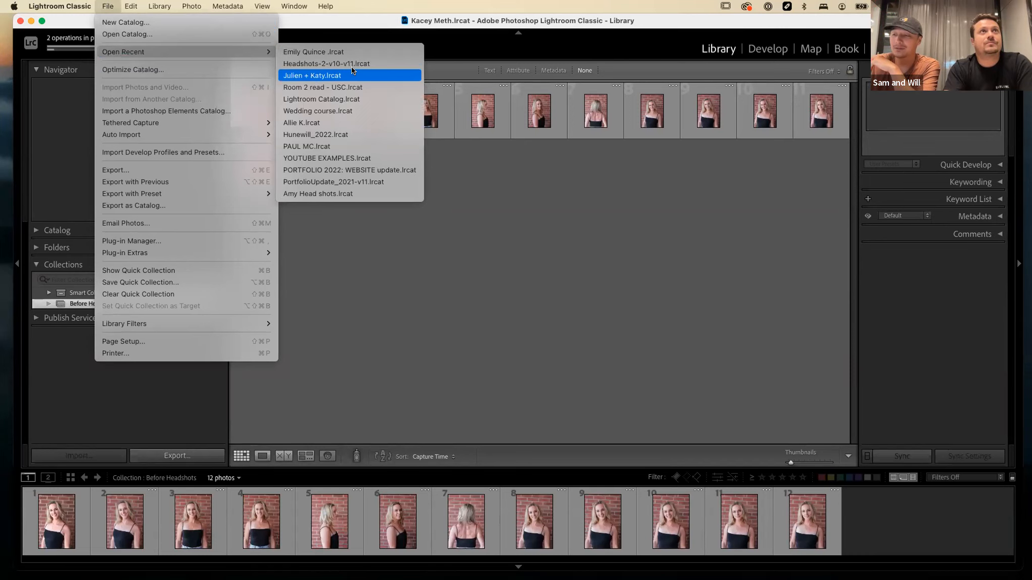
pyautogui.click(385, 64)
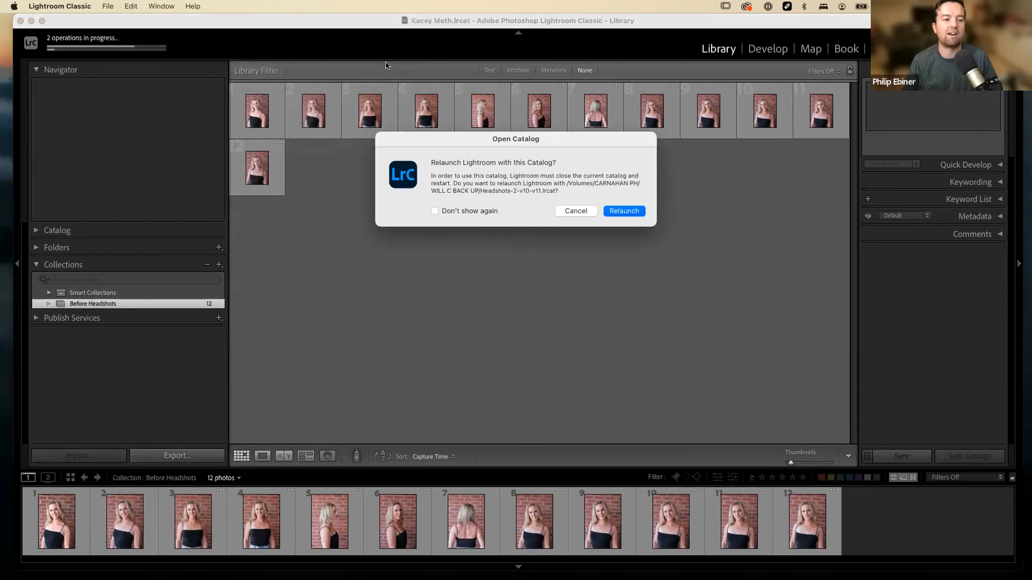
pyautogui.click(628, 209)
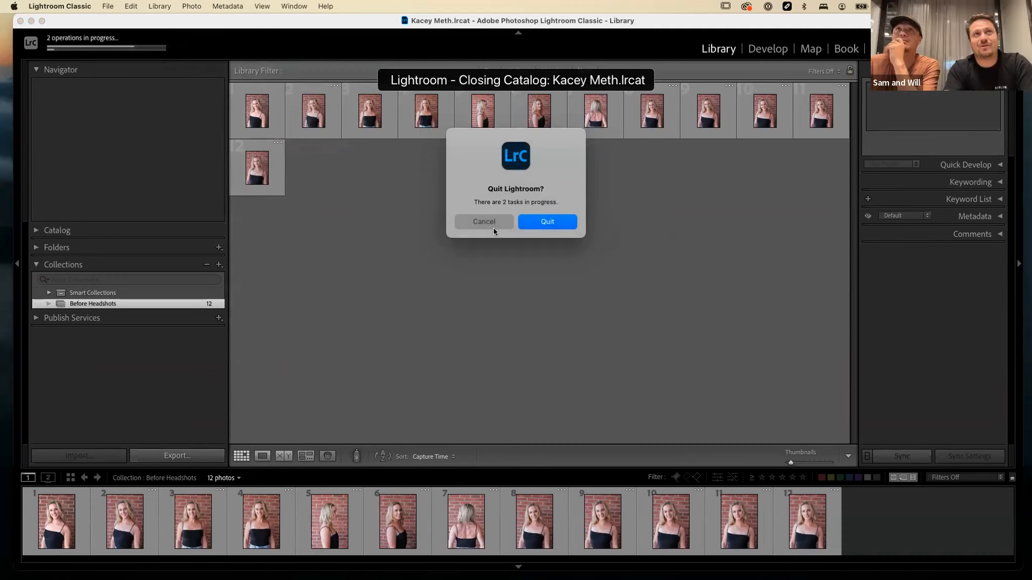
pyautogui.click(551, 221)
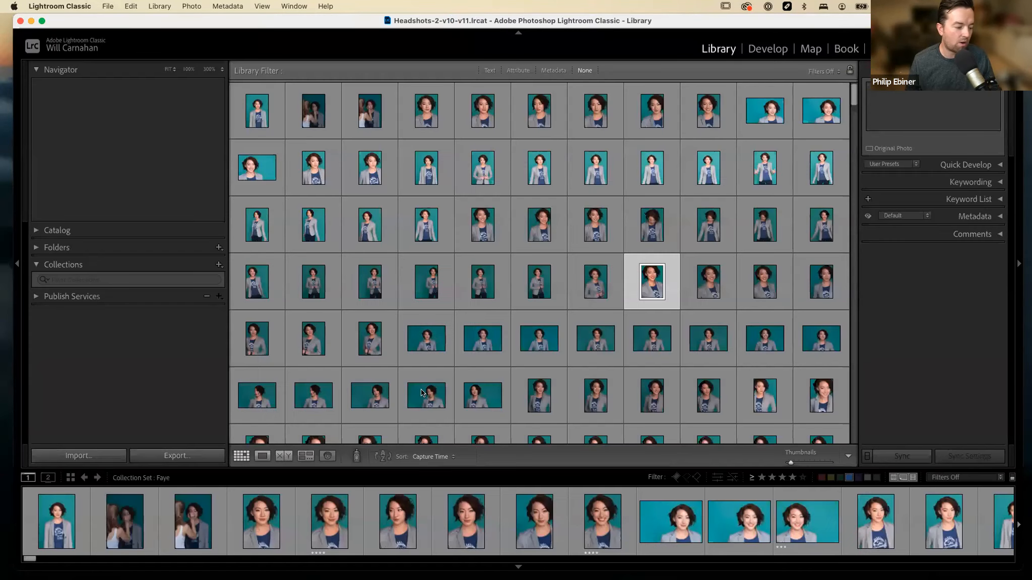
pyautogui.click(422, 393)
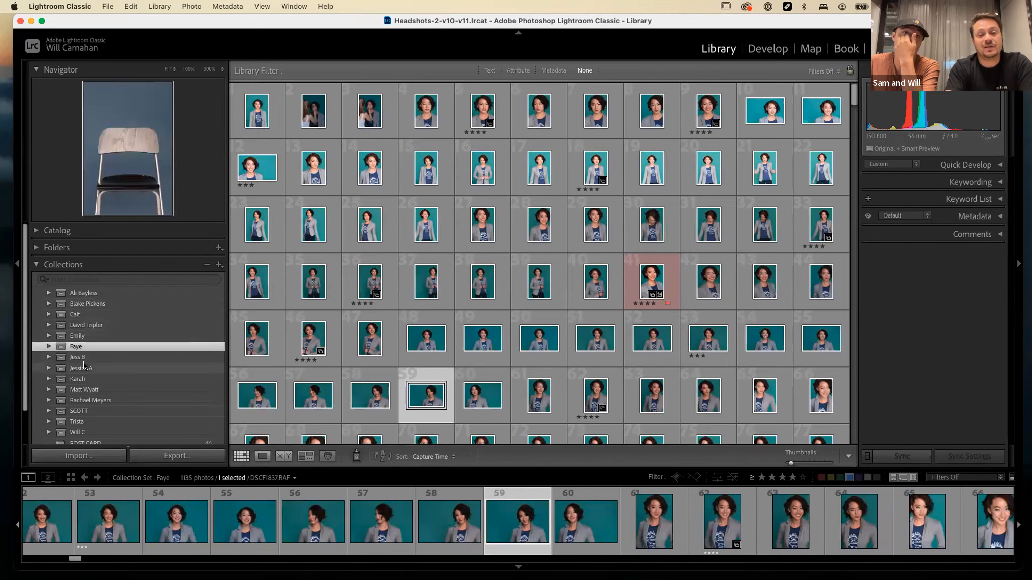
# Expand the selected client's collection set and its 051319 set, and open the RAW collection inside.
pyautogui.scroll(-2, 85, 360)
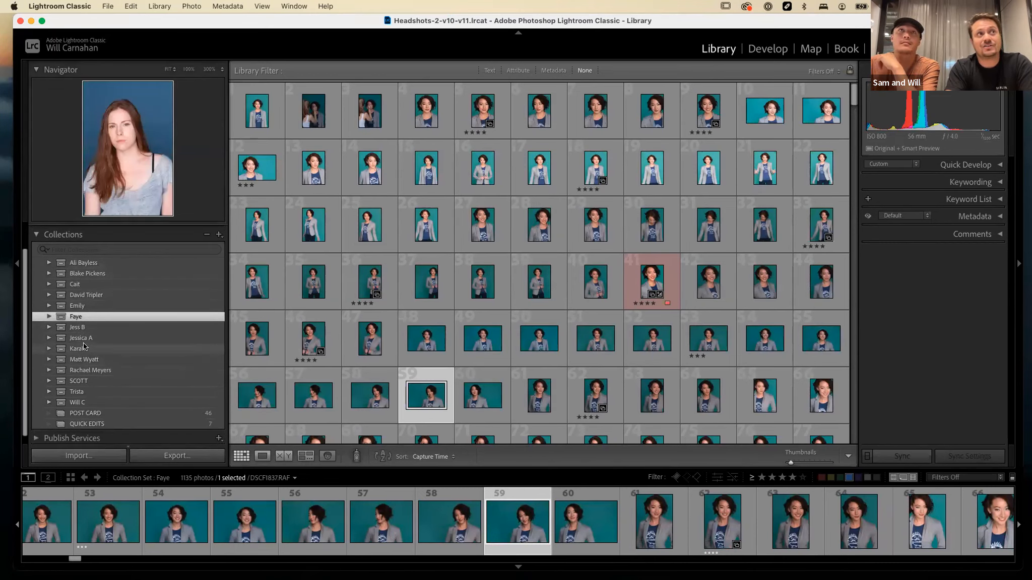
pyautogui.click(46, 317)
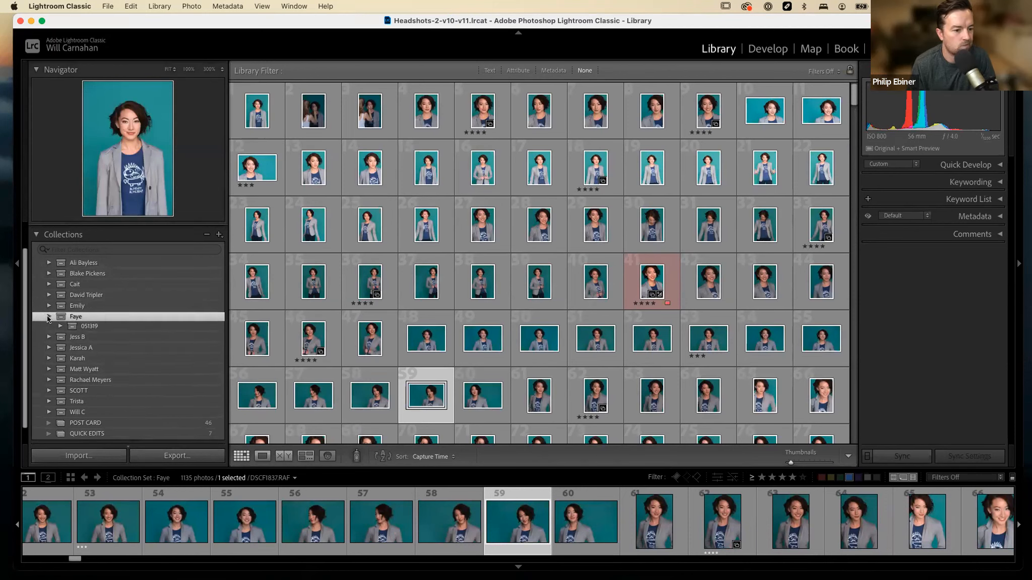
pyautogui.click(93, 332)
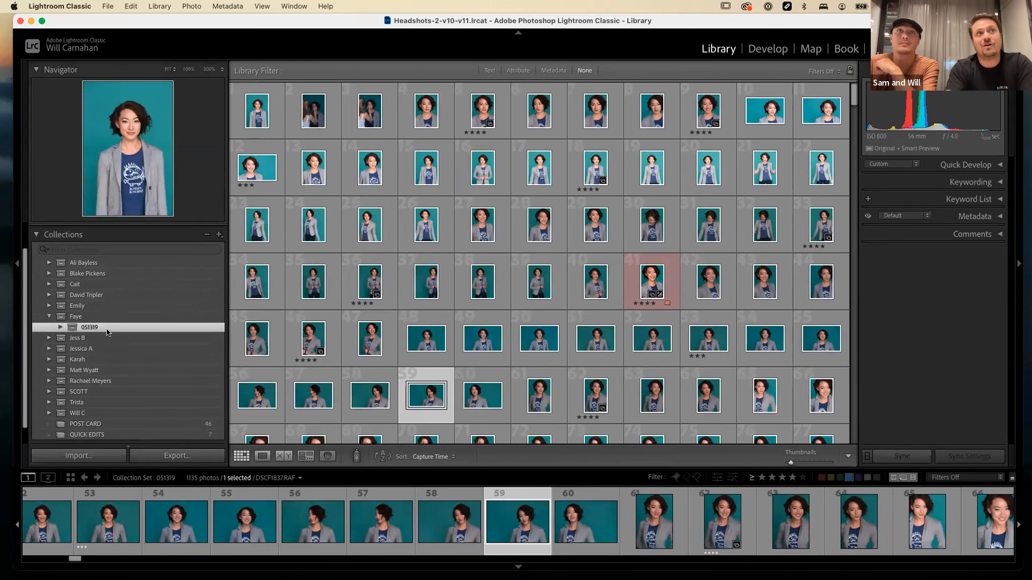
pyautogui.click(58, 327)
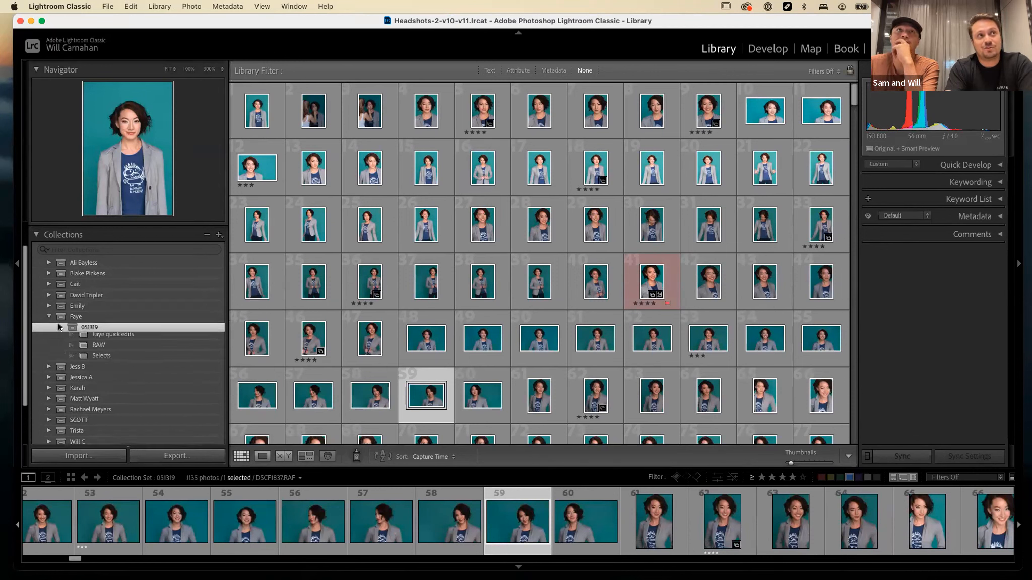
pyautogui.click(105, 349)
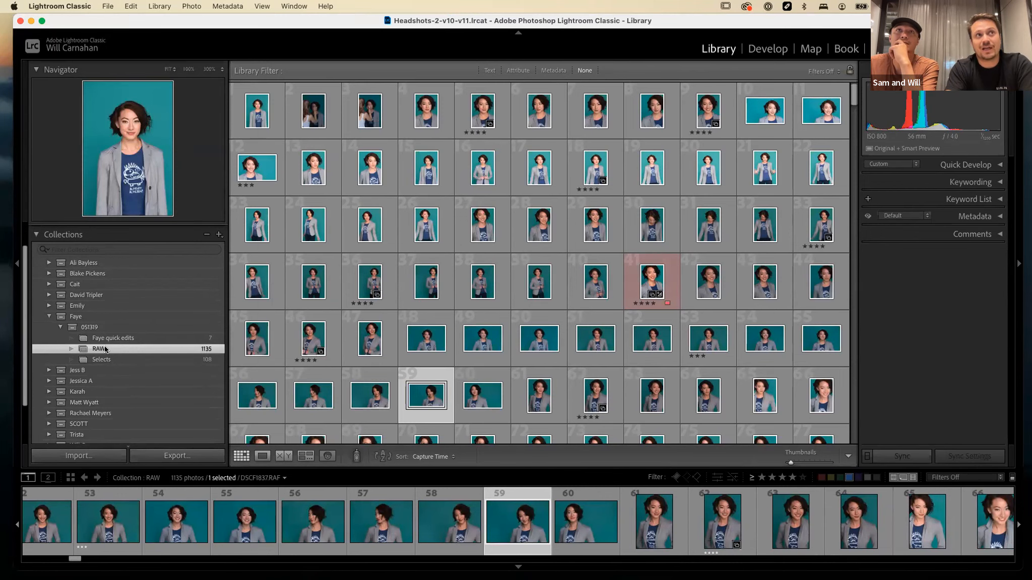
# Open the Selects collection of the 051319 set and look through its photos from start to end.
pyautogui.click(115, 358)
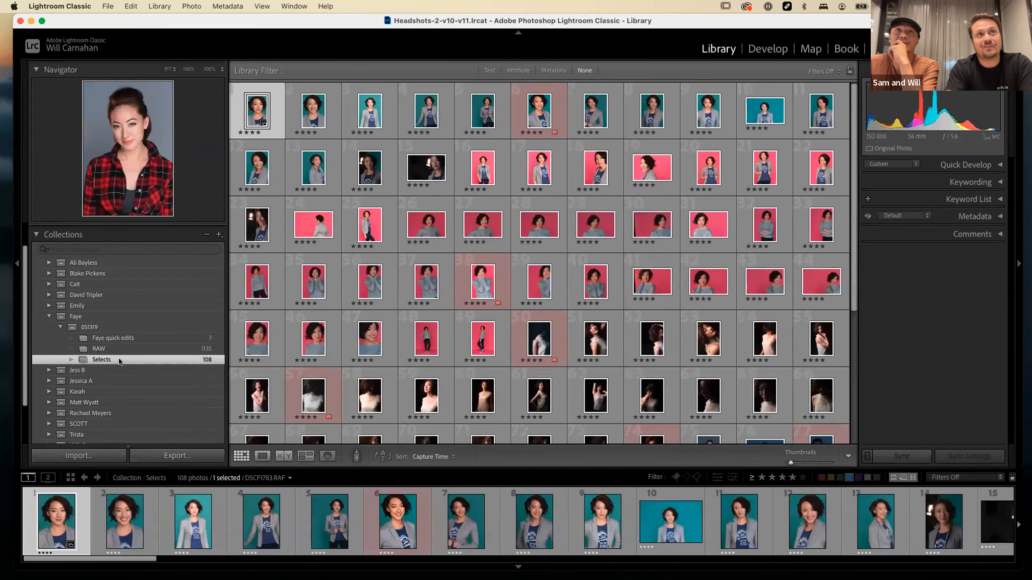
pyautogui.scroll(-2, 425, 310)
pyautogui.scroll(-4, 426, 310)
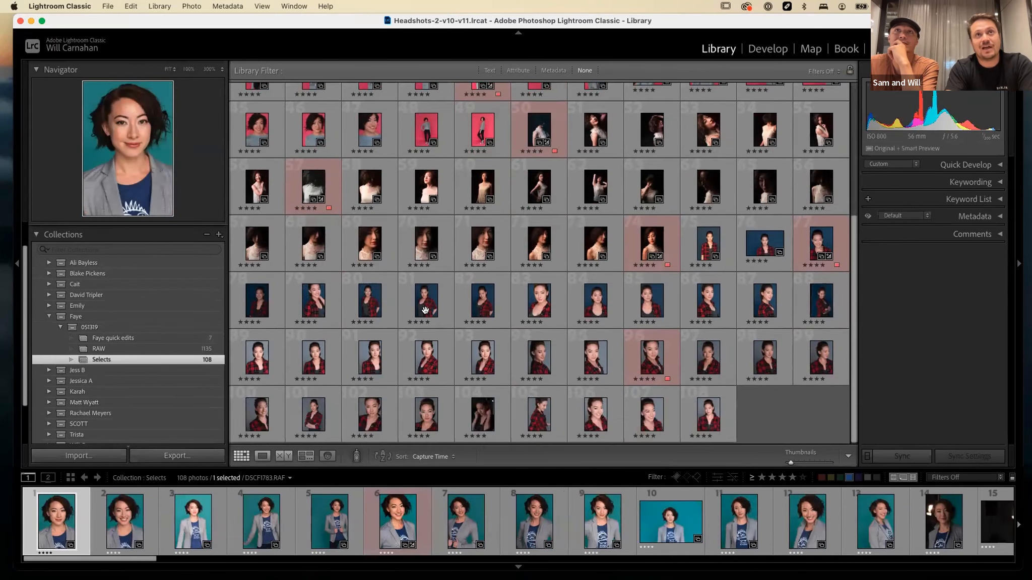
pyautogui.scroll(5, 425, 310)
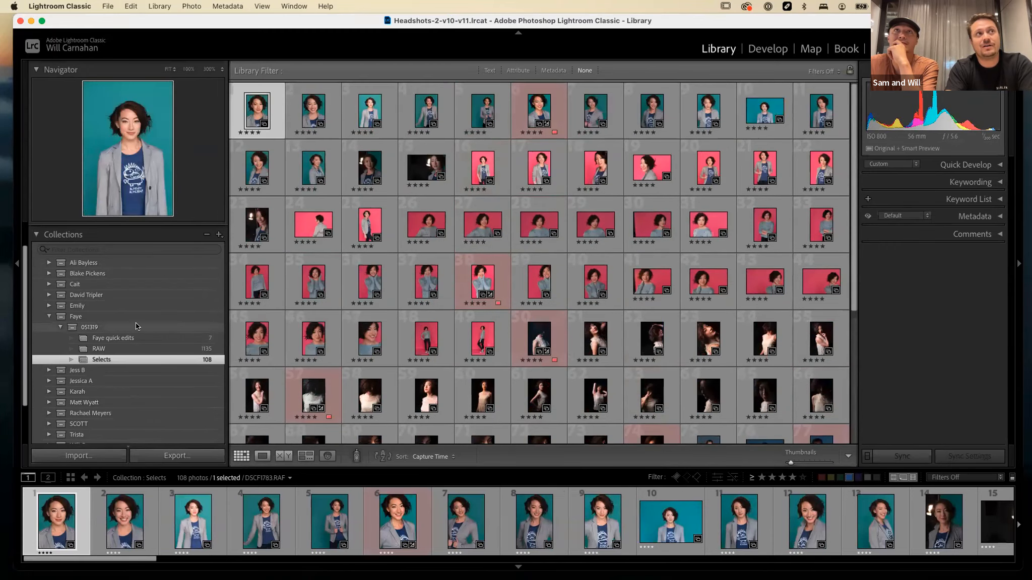
# Open the quick edits collection in the 051319 set, enlarge the grid thumbnails and view the two plaid-shirt portraits.
pyautogui.click(122, 341)
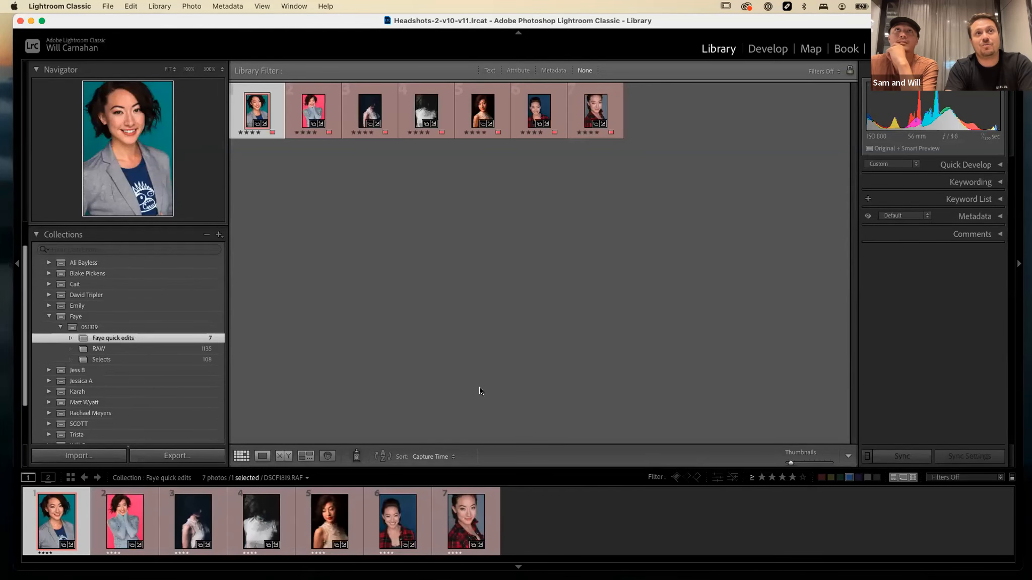
pyautogui.click(809, 462)
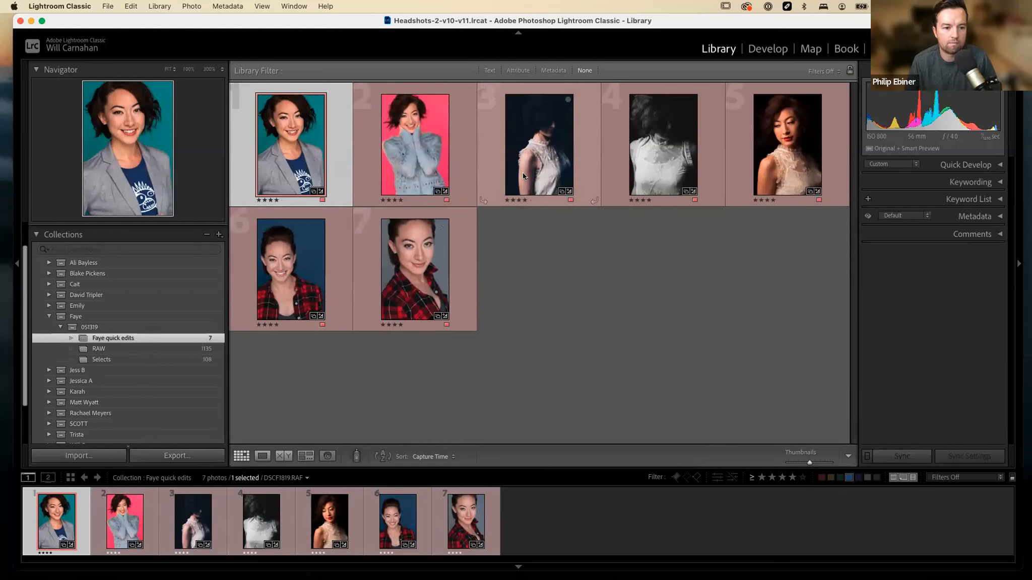
pyautogui.click(392, 253)
pyautogui.click(318, 160)
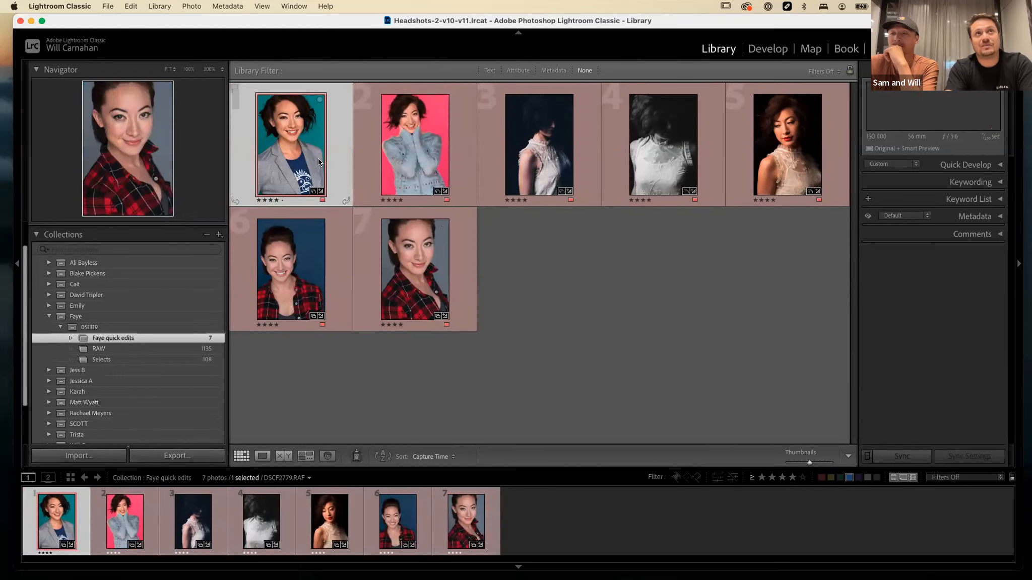
pyautogui.click(302, 250)
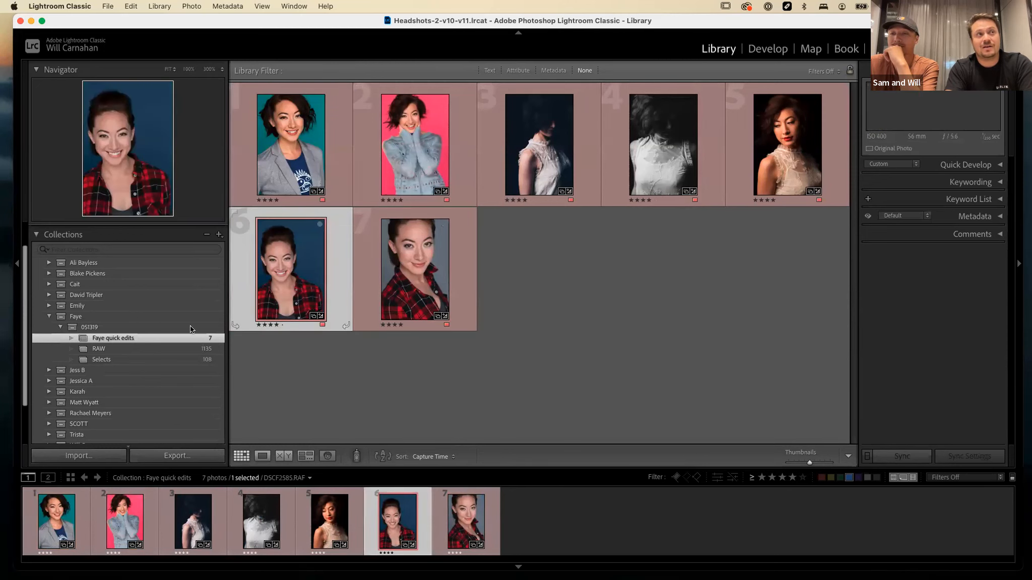
# Hide the collections and list the catalog's folders on the external photo drive, opening the 106_FUJI folder with 516 photos.
pyautogui.scroll(2, 151, 362)
pyautogui.scroll(-2, 151, 362)
pyautogui.scroll(2, 151, 362)
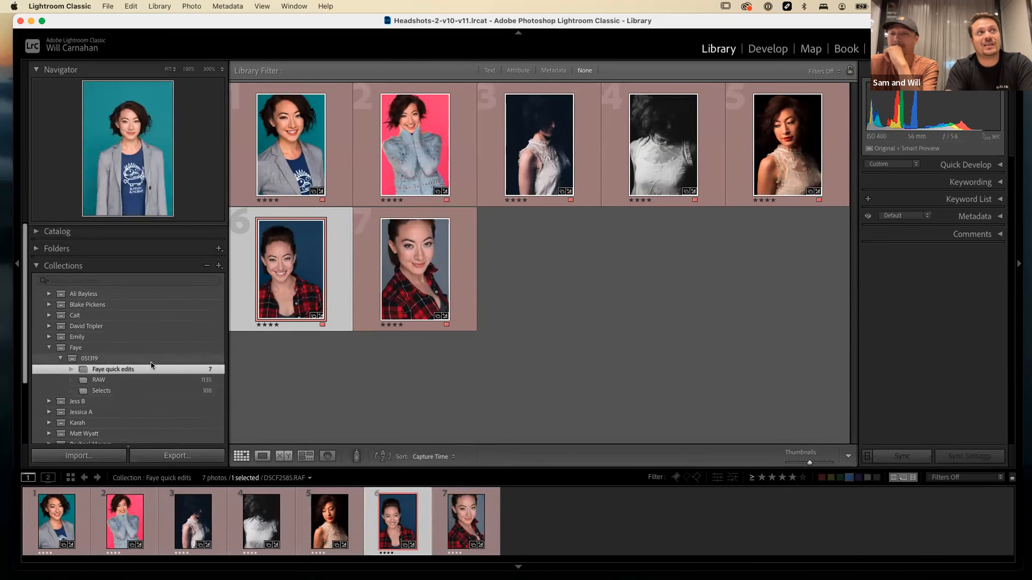
pyautogui.click(33, 264)
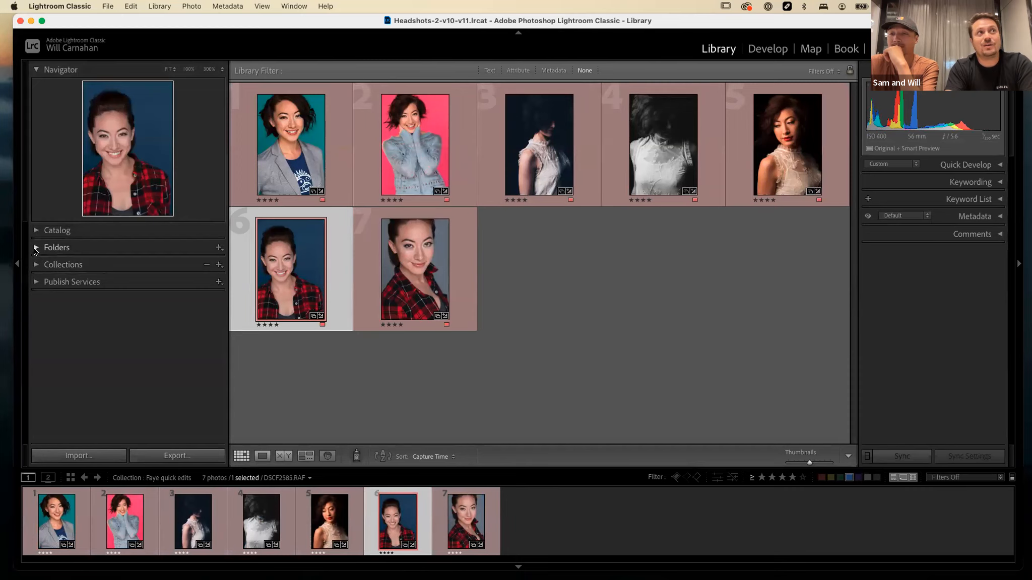
pyautogui.click(35, 248)
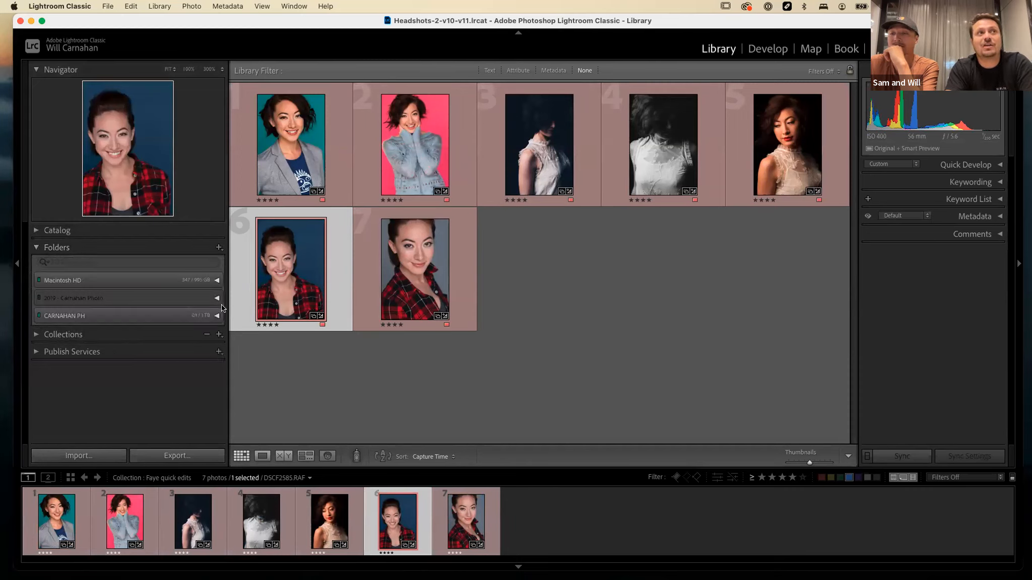
pyautogui.click(216, 316)
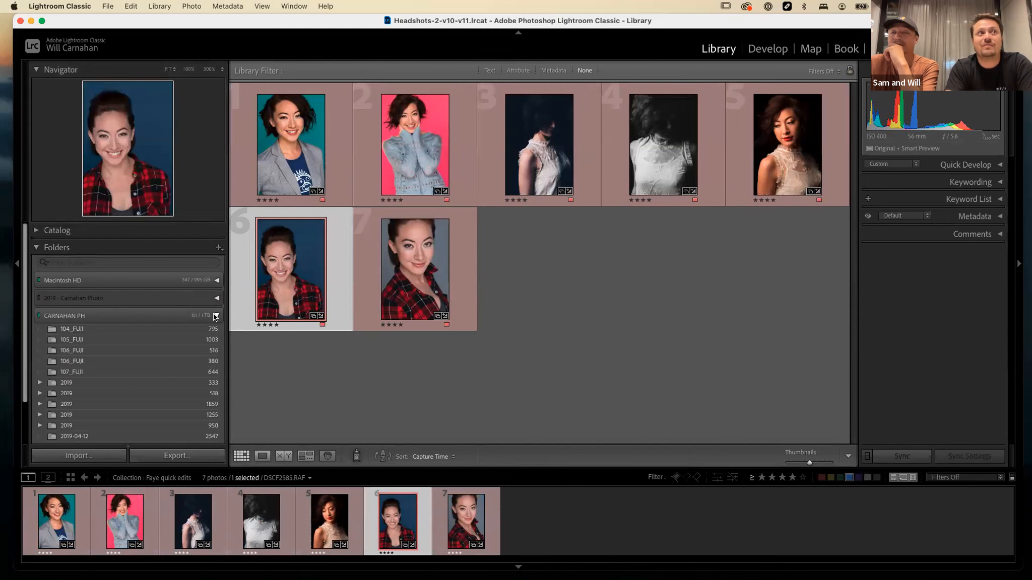
pyautogui.click(116, 350)
pyautogui.scroll(-2, 117, 354)
pyautogui.scroll(2, 118, 325)
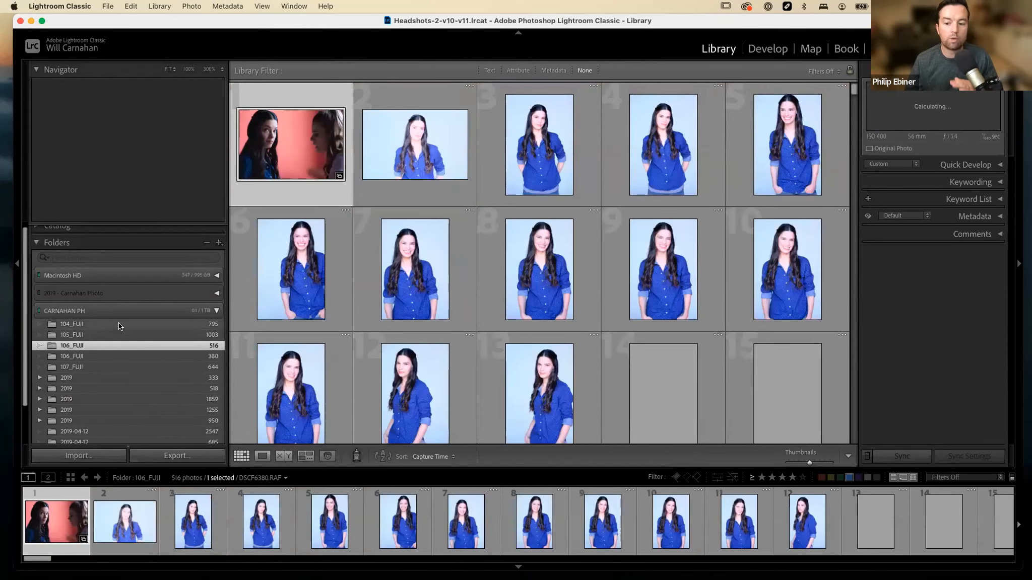
# Collapse the external drive and the folder list, and bring back the list of client collections.
pyautogui.click(218, 311)
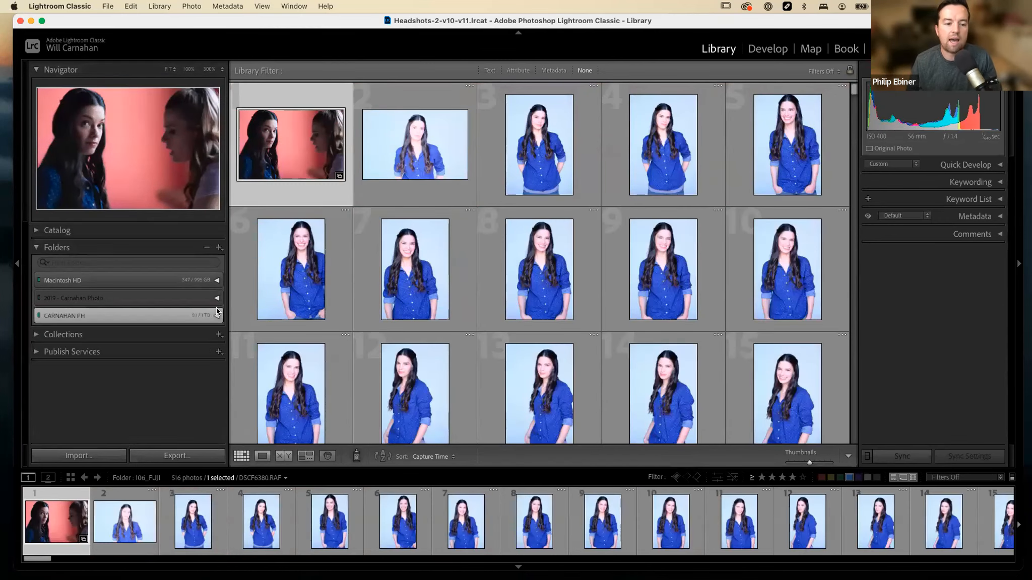
pyautogui.click(40, 248)
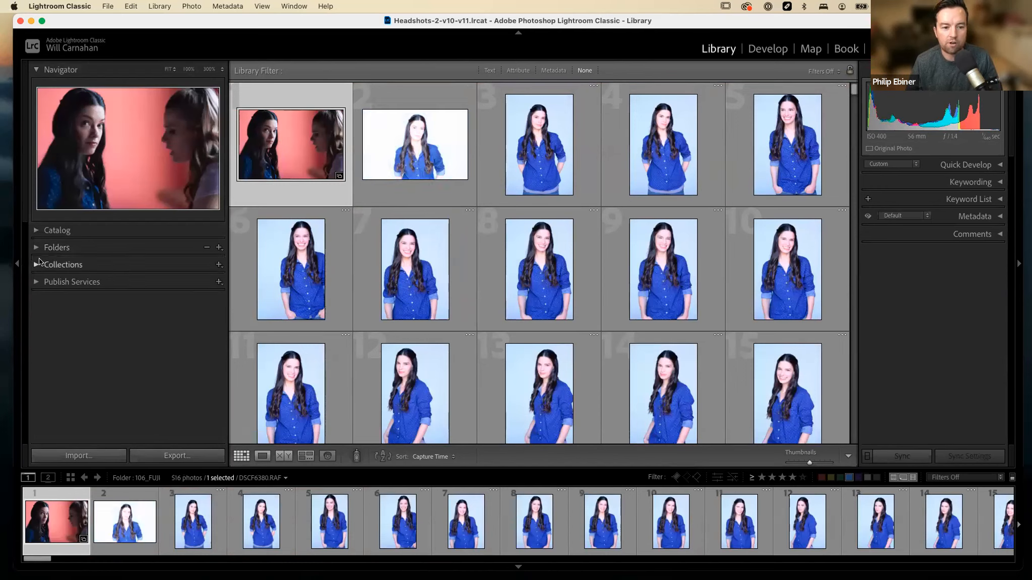
pyautogui.click(36, 265)
pyautogui.scroll(-2, 91, 384)
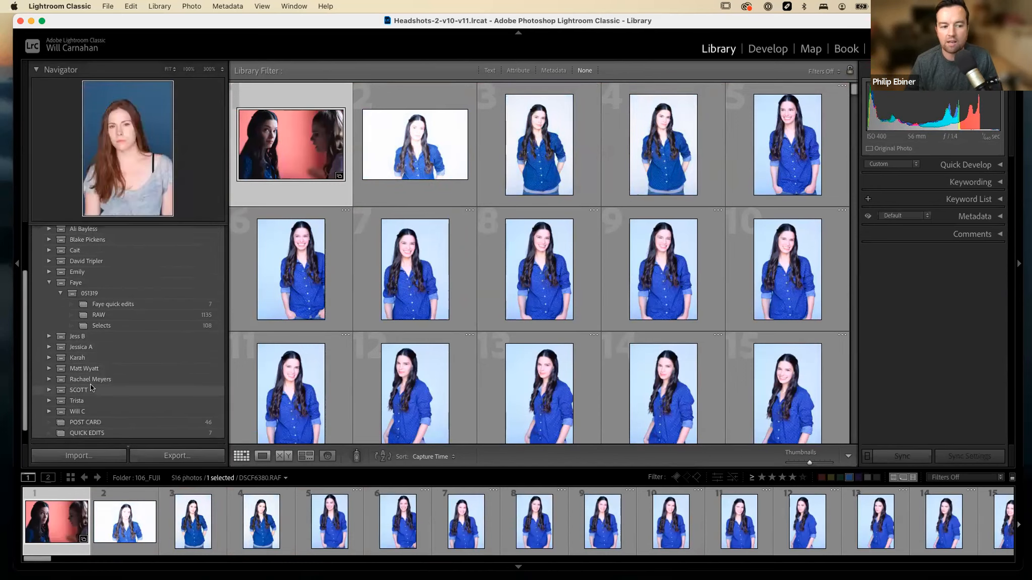
# Expand the collection set of the bearded man in the blue shirt and look through its Raw collection.
pyautogui.click(73, 360)
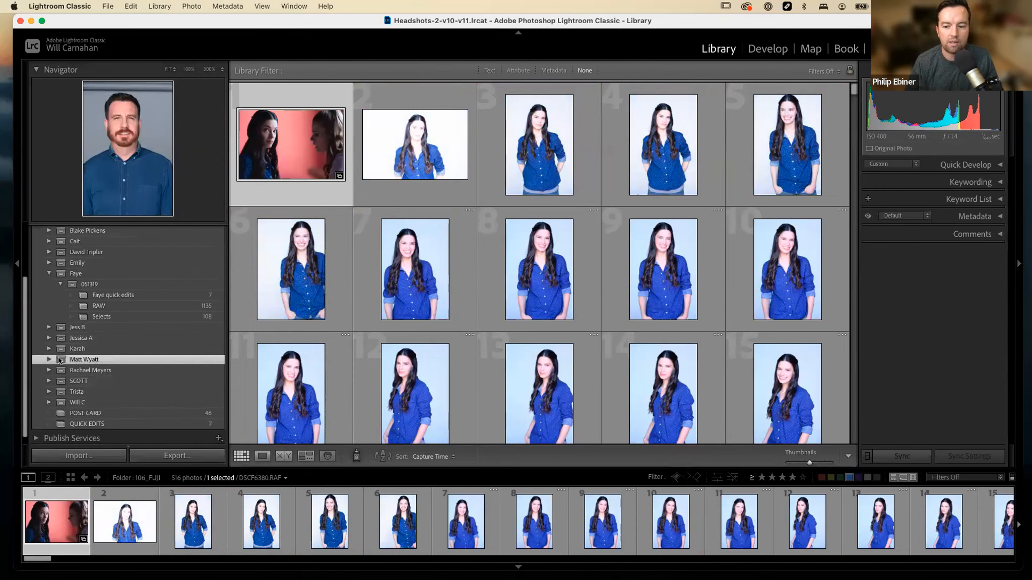
pyautogui.click(49, 359)
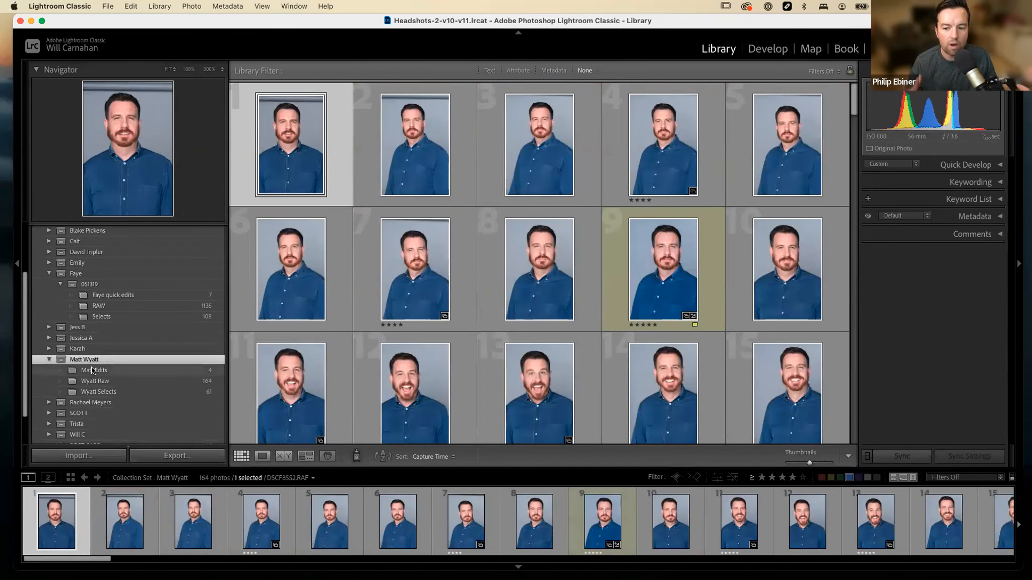
pyautogui.click(114, 382)
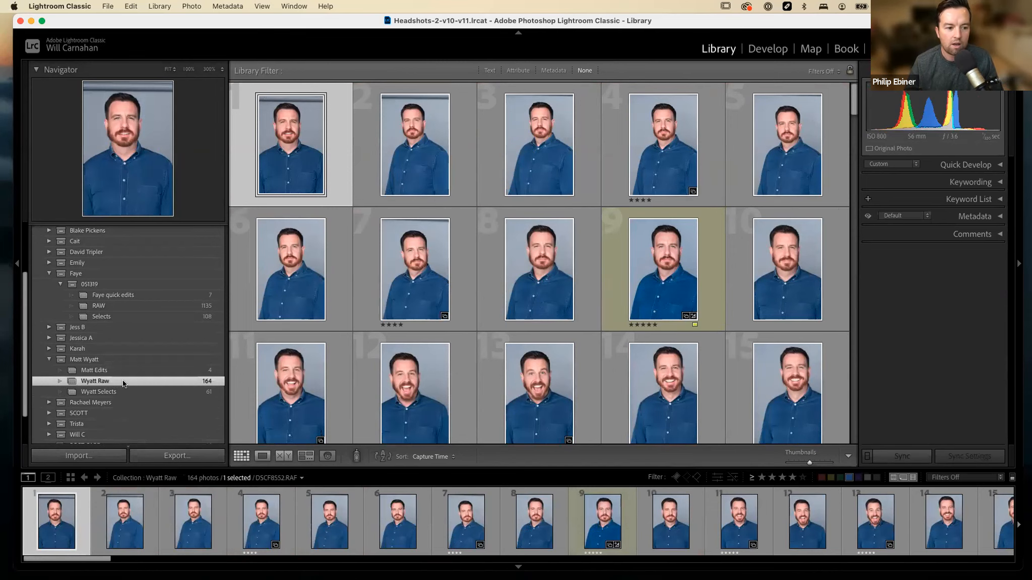
pyautogui.scroll(-2, 466, 351)
pyautogui.scroll(1, 465, 352)
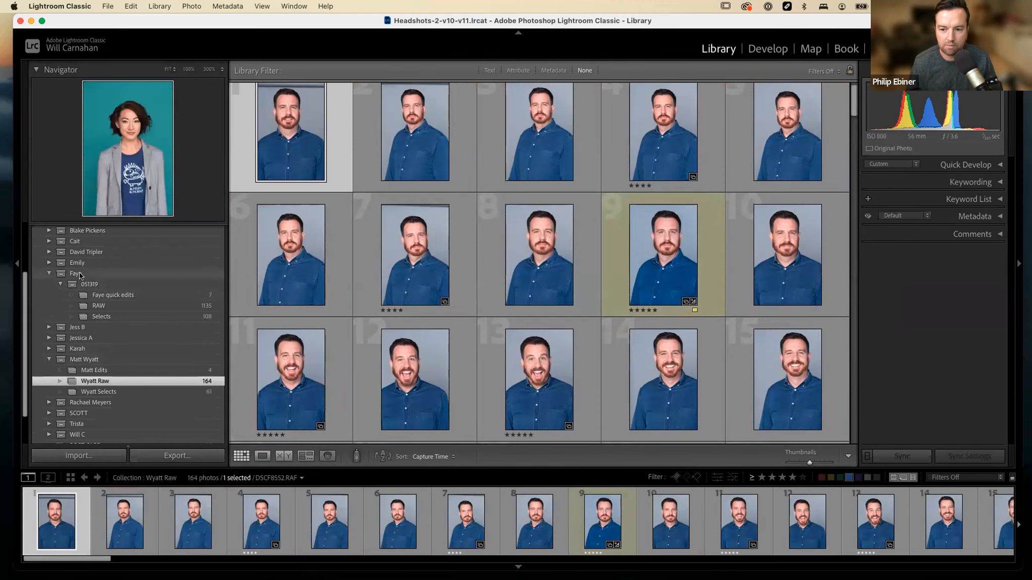
# Return to the Selects collection in the 051319 set and select photo 13, the smiling teal-background portrait.
pyautogui.click(119, 296)
pyautogui.click(126, 315)
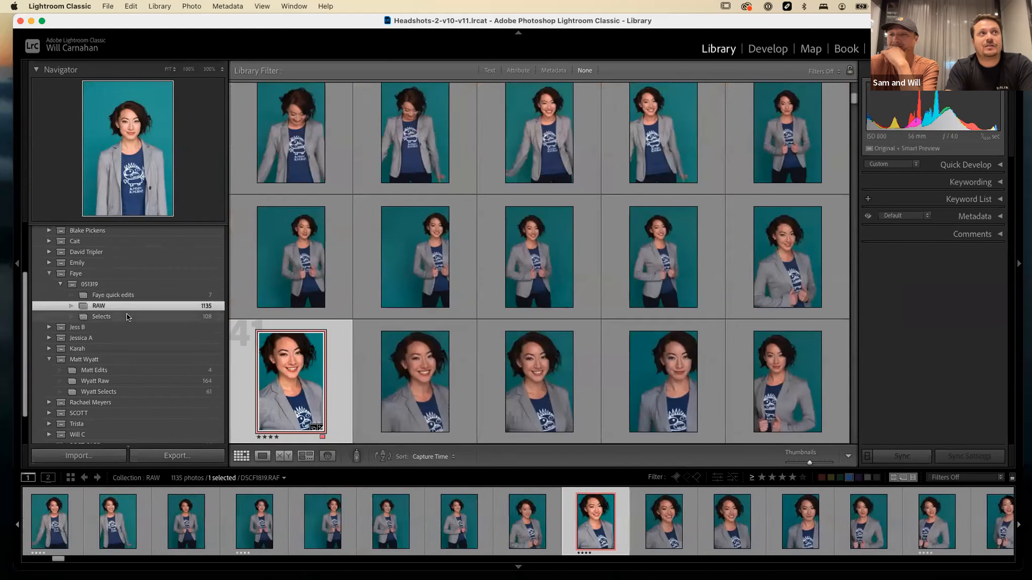
pyautogui.click(558, 305)
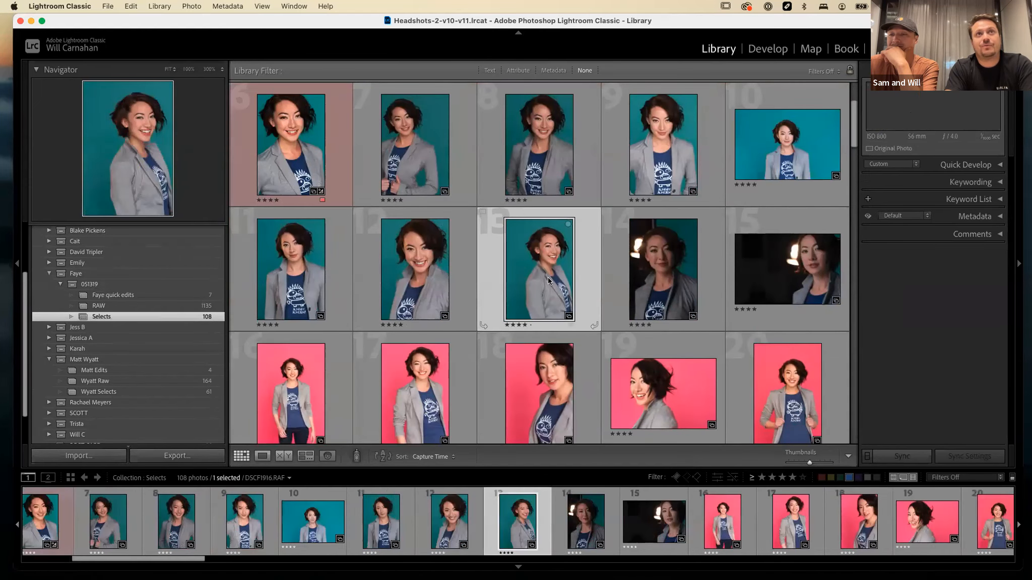
# Check which collections contain the selected portrait and show its original file in Finder.
pyautogui.rightClick(530, 272)
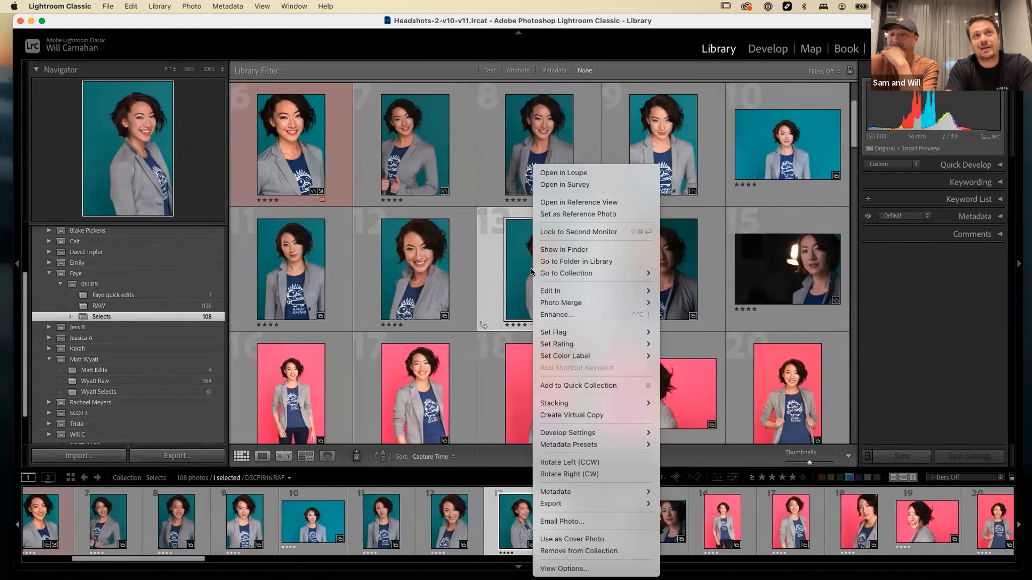
pyautogui.moveTo(564, 273)
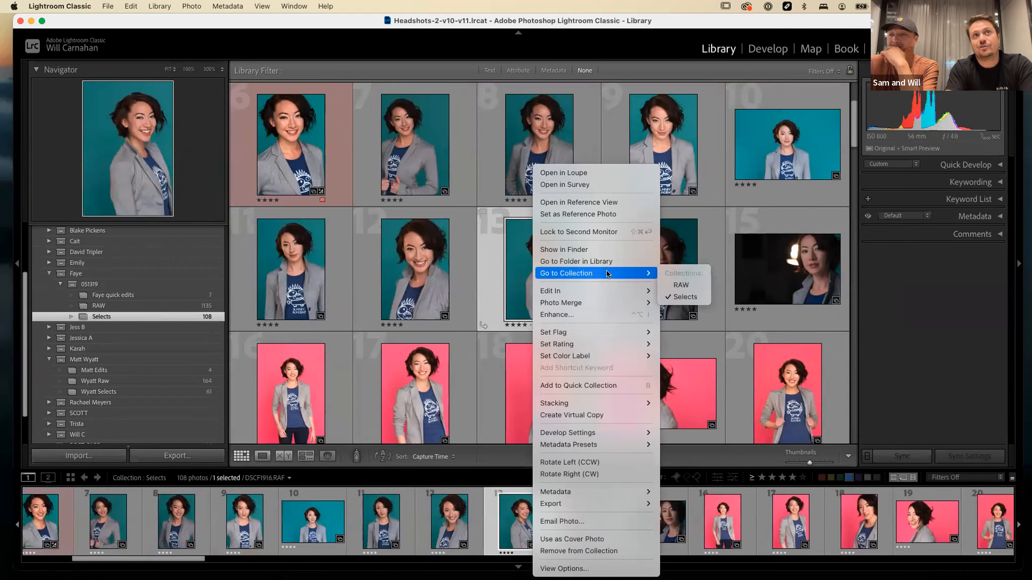
pyautogui.click(601, 247)
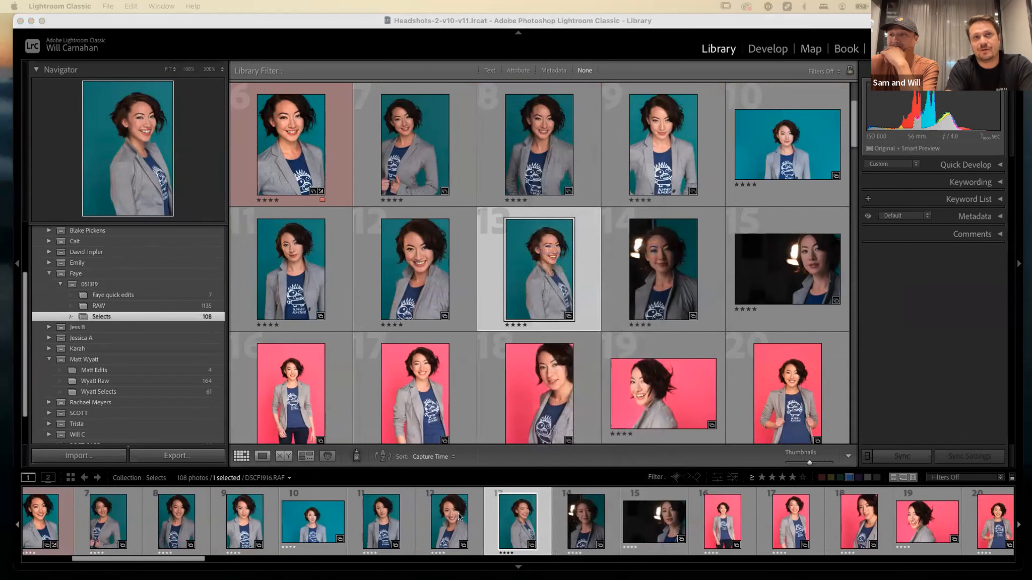
# Go from the selected portrait to its source folder in the Library and look over the folder list around it.
pyautogui.click(538, 269)
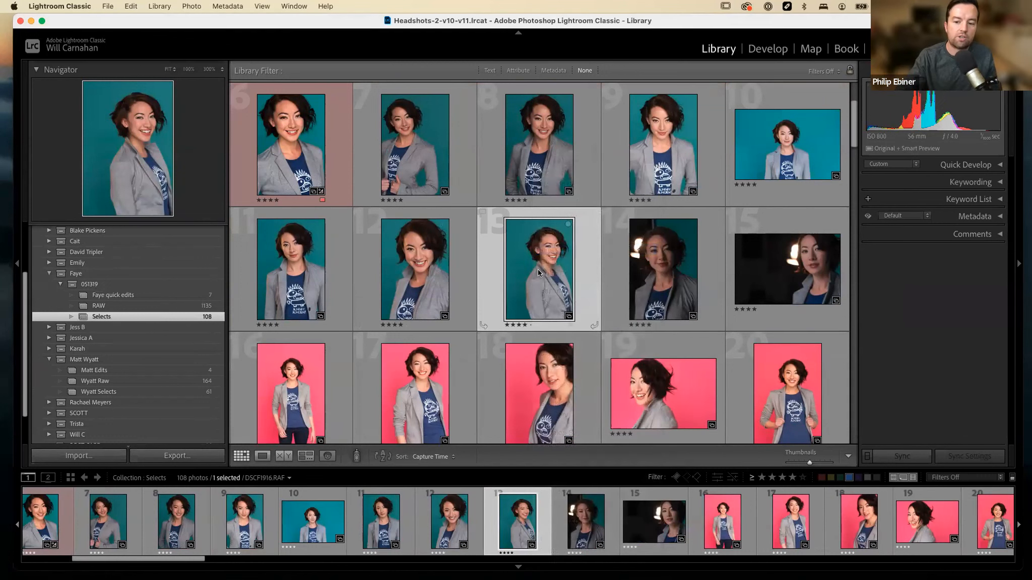
pyautogui.rightClick(538, 269)
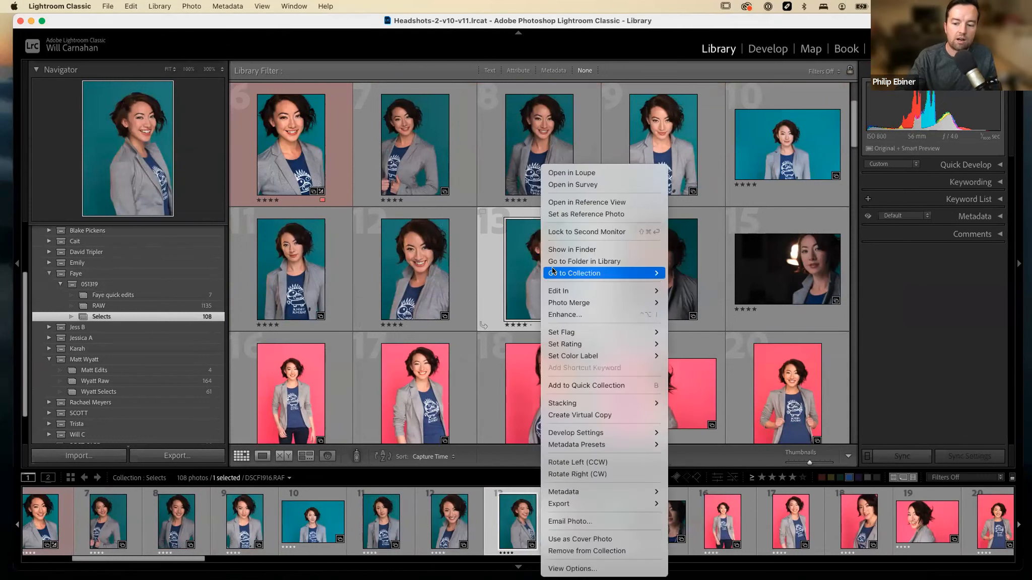
pyautogui.click(601, 262)
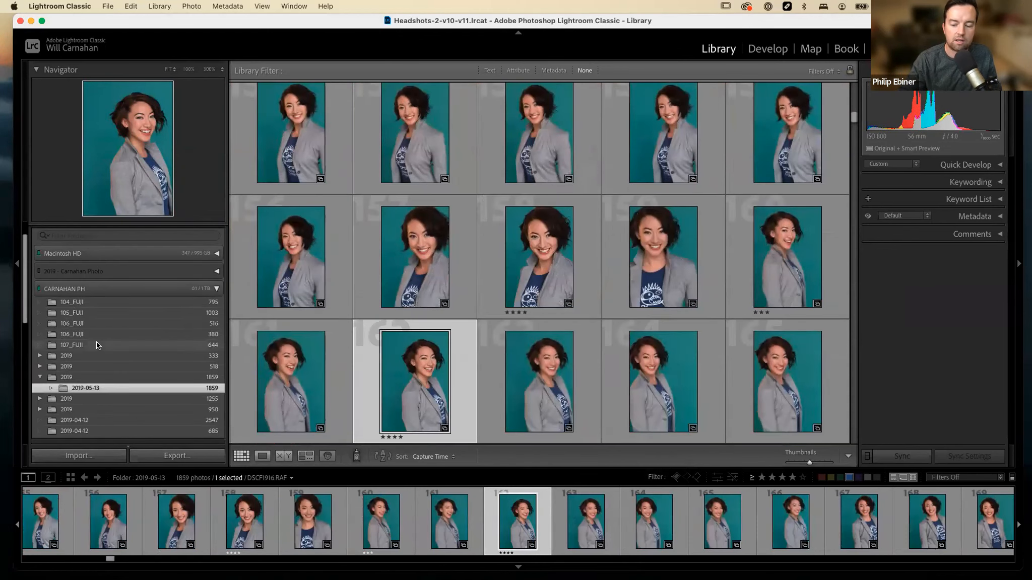
pyautogui.scroll(-2, 113, 400)
pyautogui.scroll(2, 112, 399)
pyautogui.scroll(2, 135, 315)
# Collapse the folder list and show the 051319 collections among the client collection sets again.
pyautogui.click(39, 248)
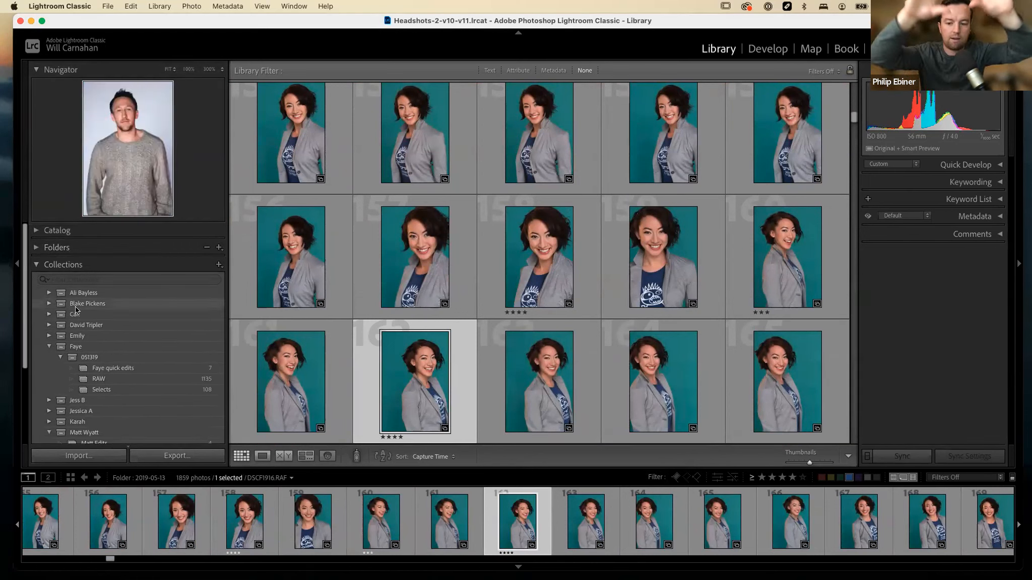
pyautogui.scroll(-1, 75, 307)
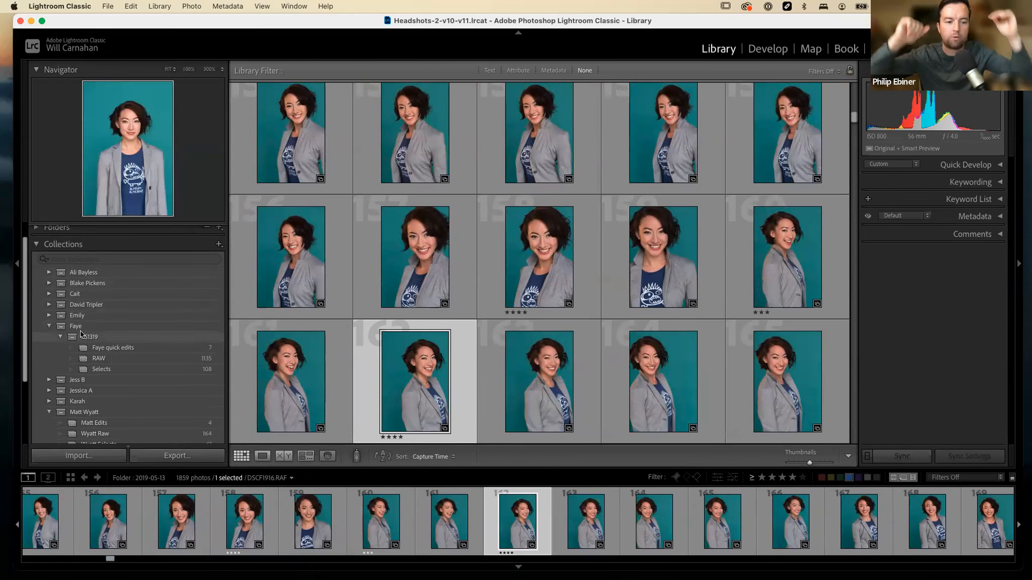
pyautogui.scroll(-1, 81, 333)
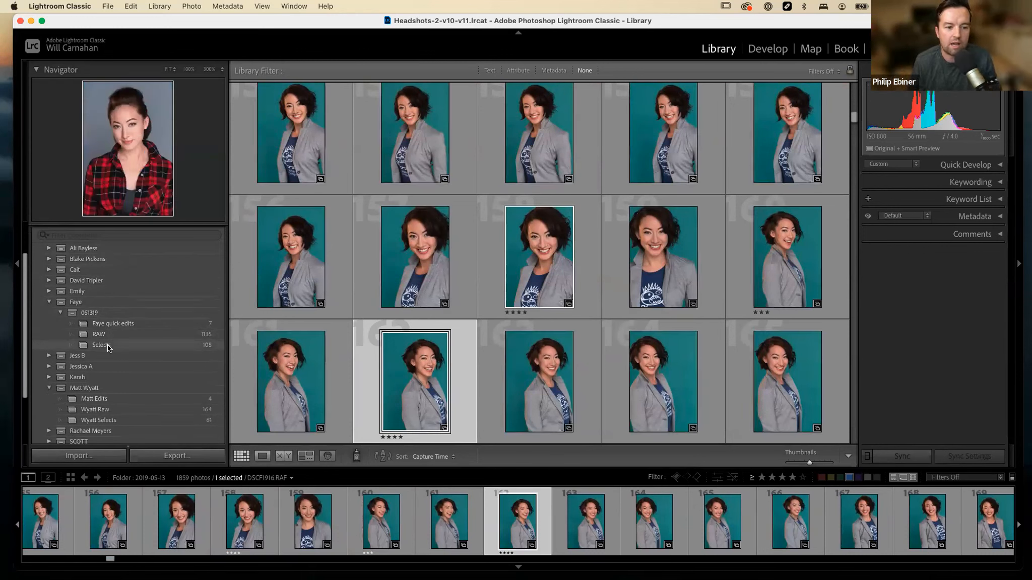
pyautogui.scroll(2, 107, 345)
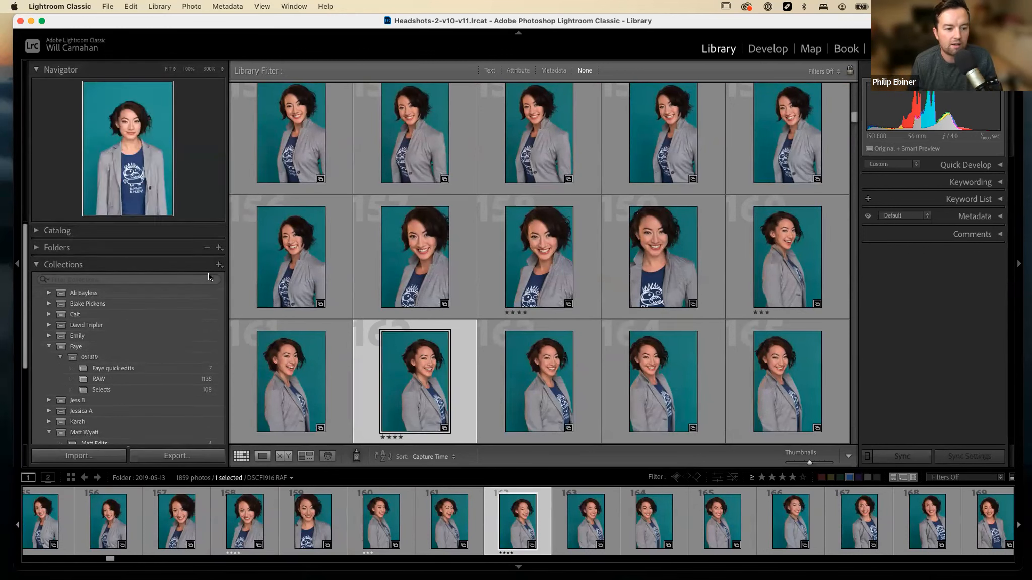
pyautogui.click(218, 265)
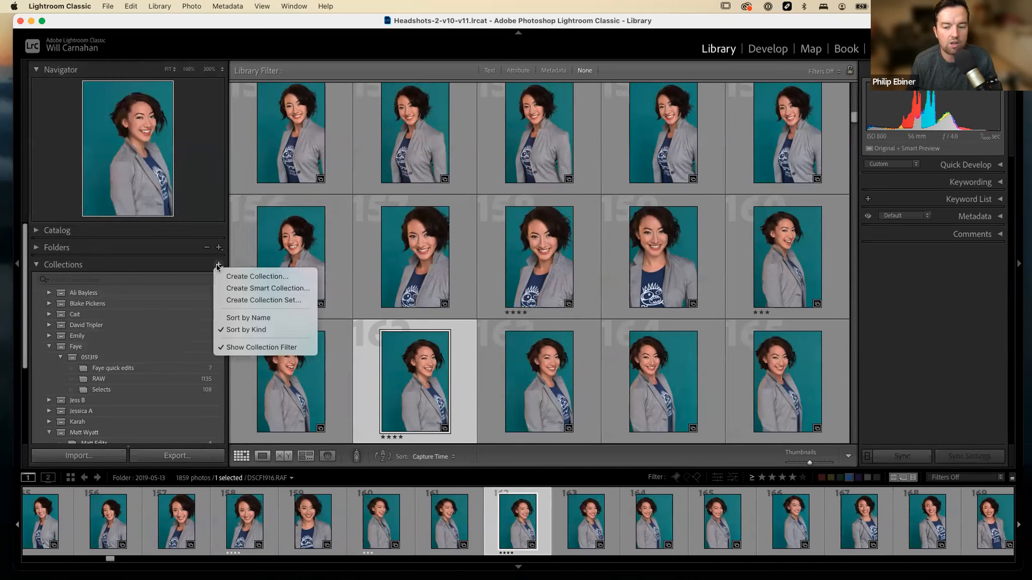
pyautogui.click(263, 300)
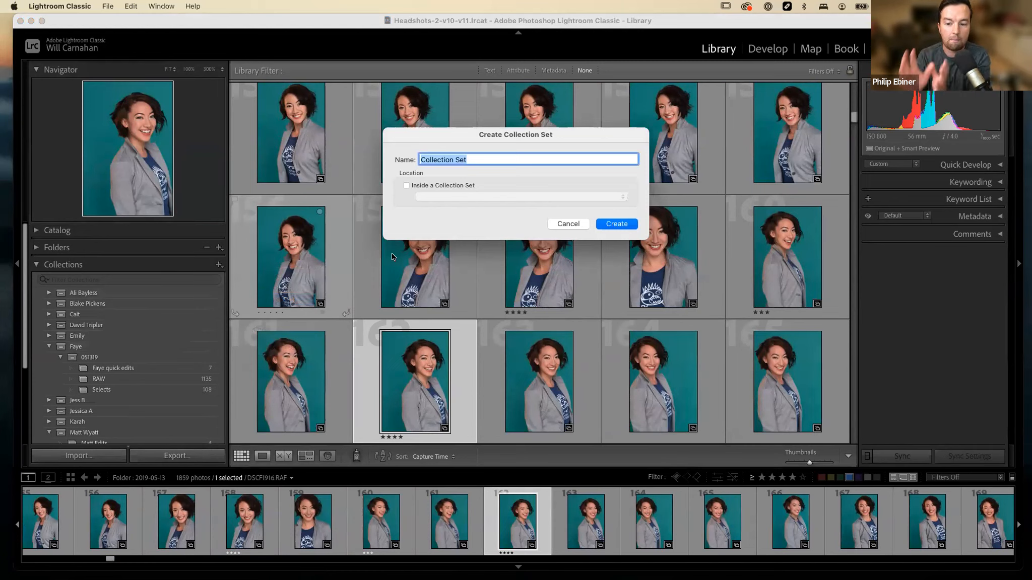
pyautogui.write('MASTER FOLDER OF')
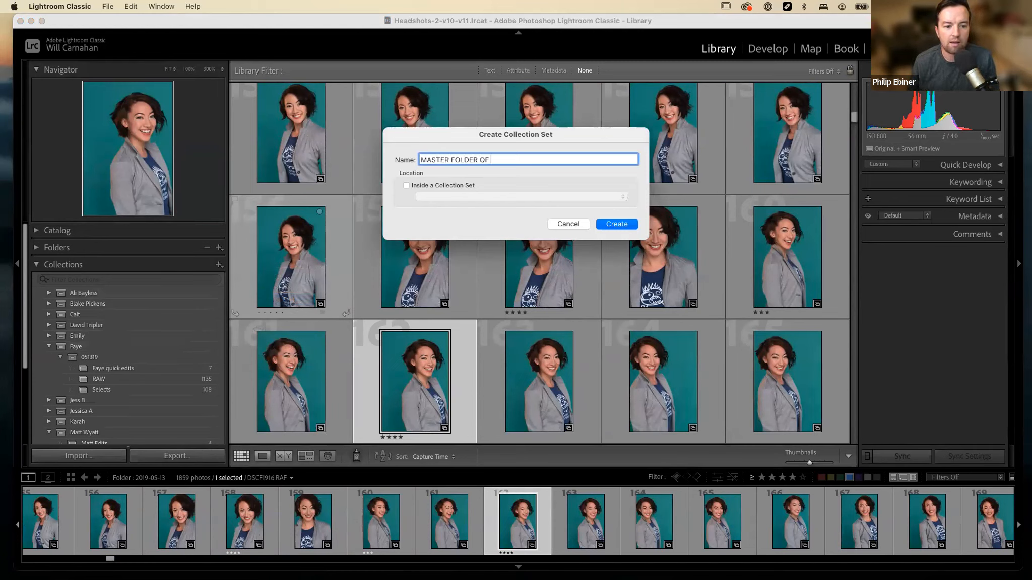
pyautogui.write(' FAY')
pyautogui.press('BackSpace')
pyautogui.write('AYE')
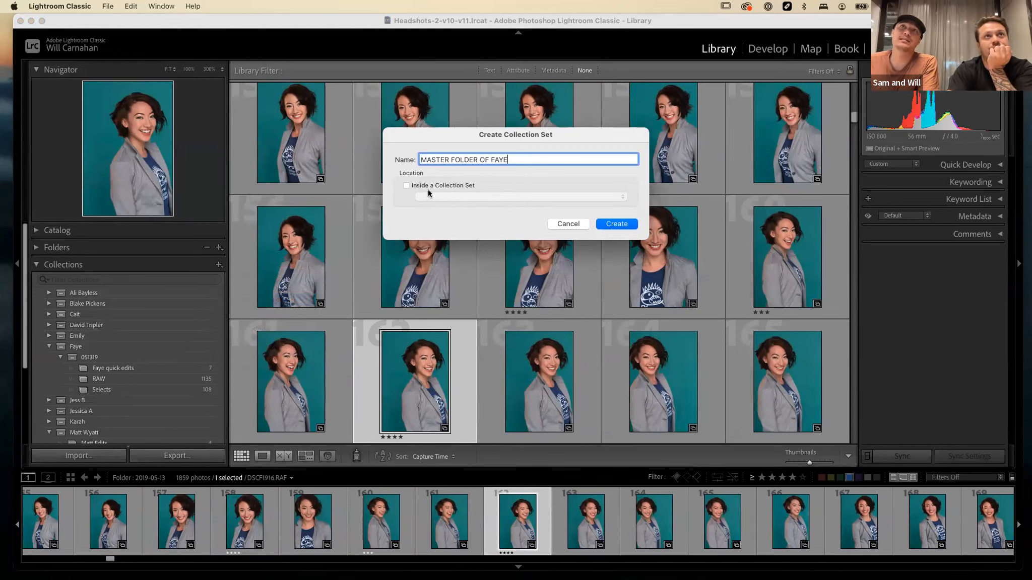
pyautogui.click(562, 224)
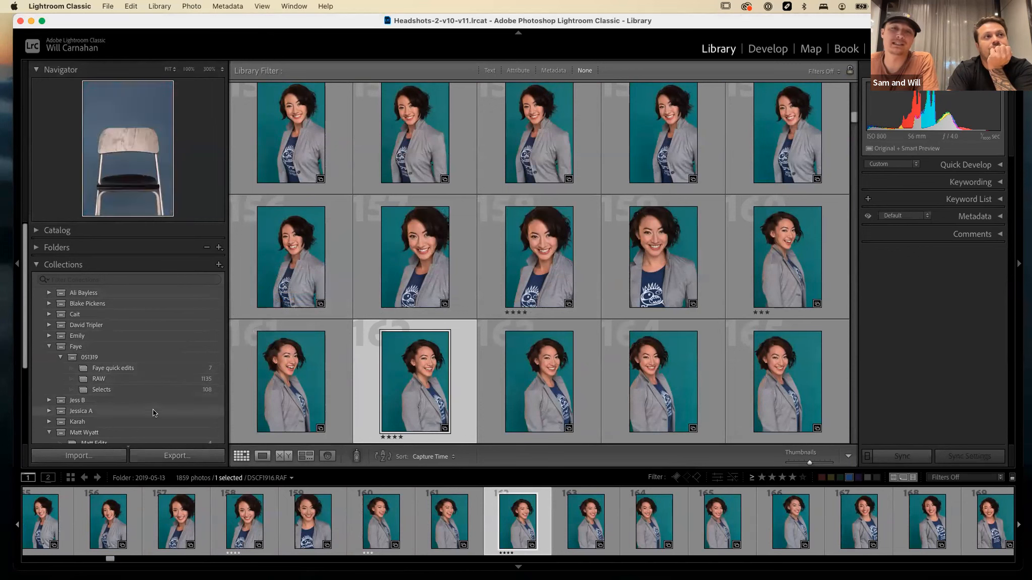
pyautogui.scroll(-1, 122, 395)
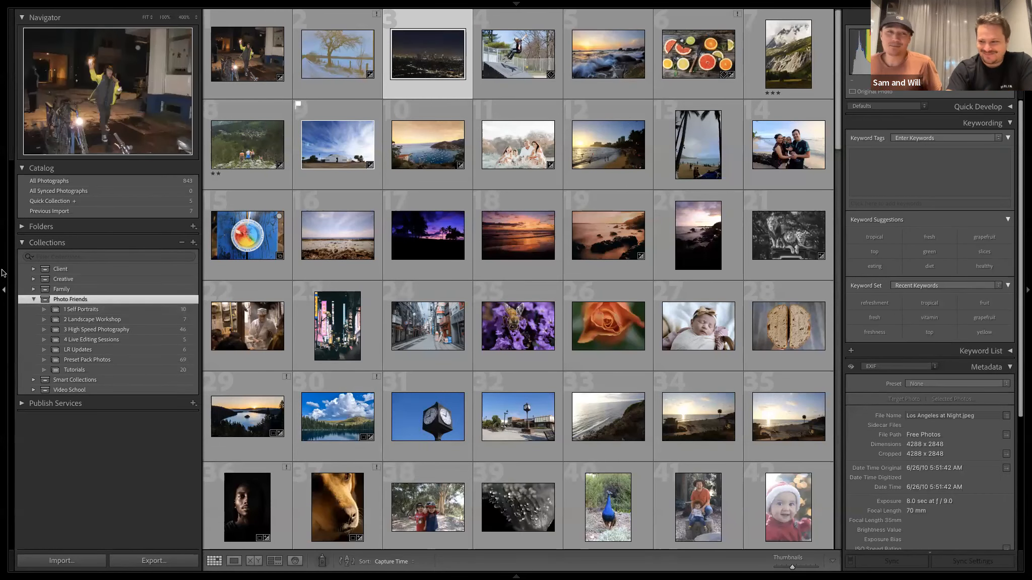
# Collapse the Catalog section and the Photo Friends set, and view the Headshots collection inside the Video School set.
pyautogui.click(31, 169)
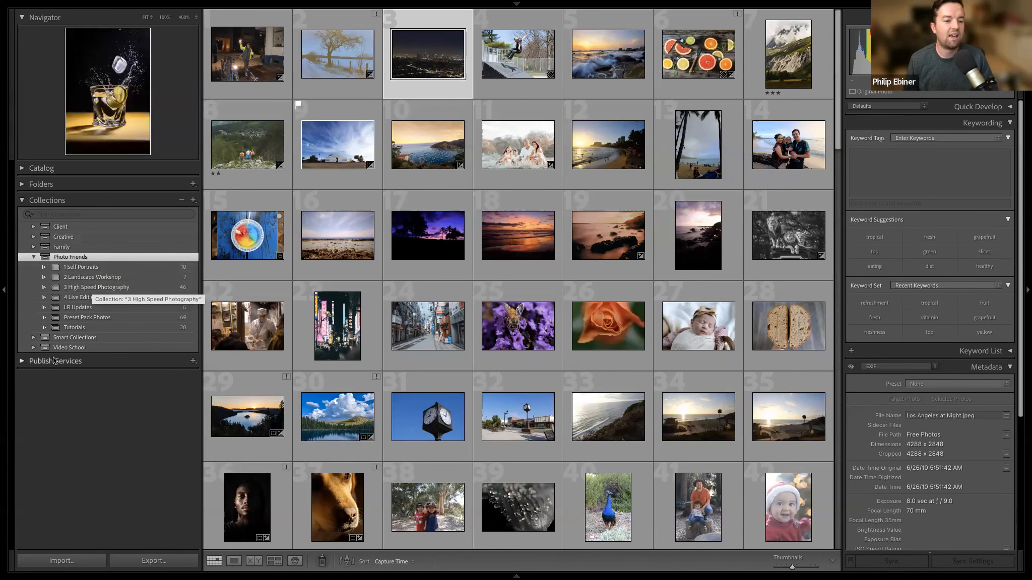
pyautogui.click(34, 257)
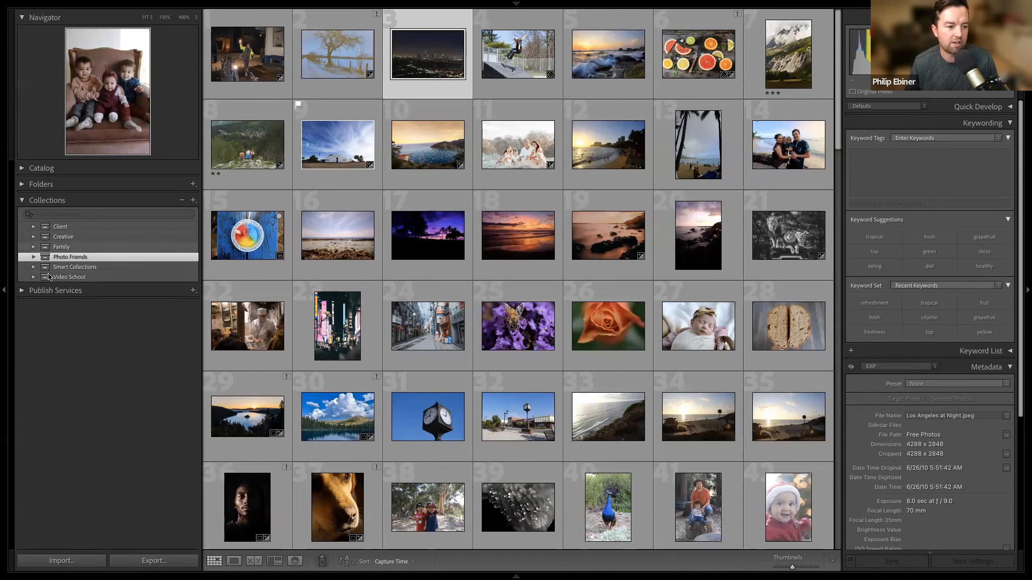
pyautogui.click(89, 276)
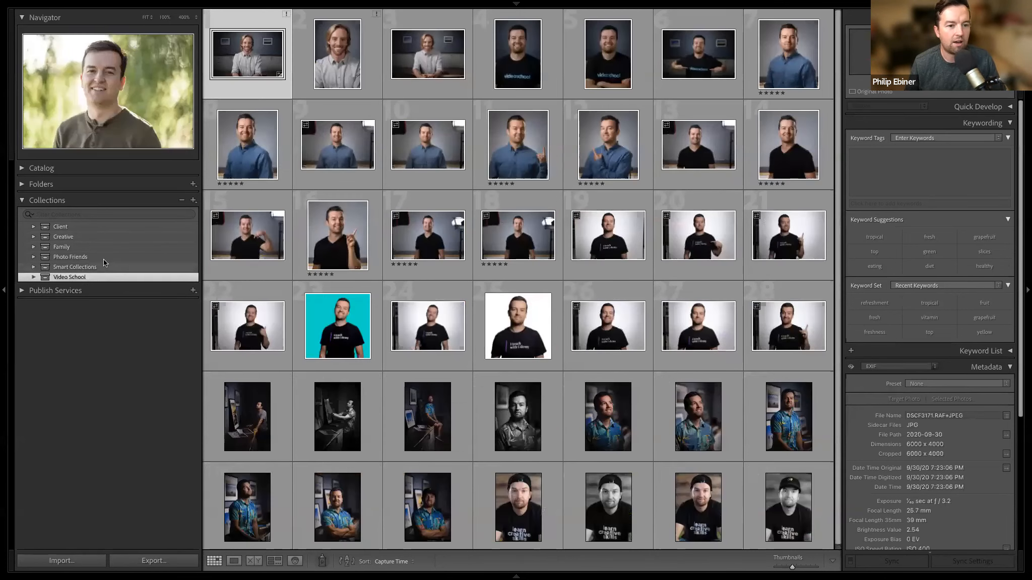
pyautogui.click(46, 280)
pyautogui.click(73, 288)
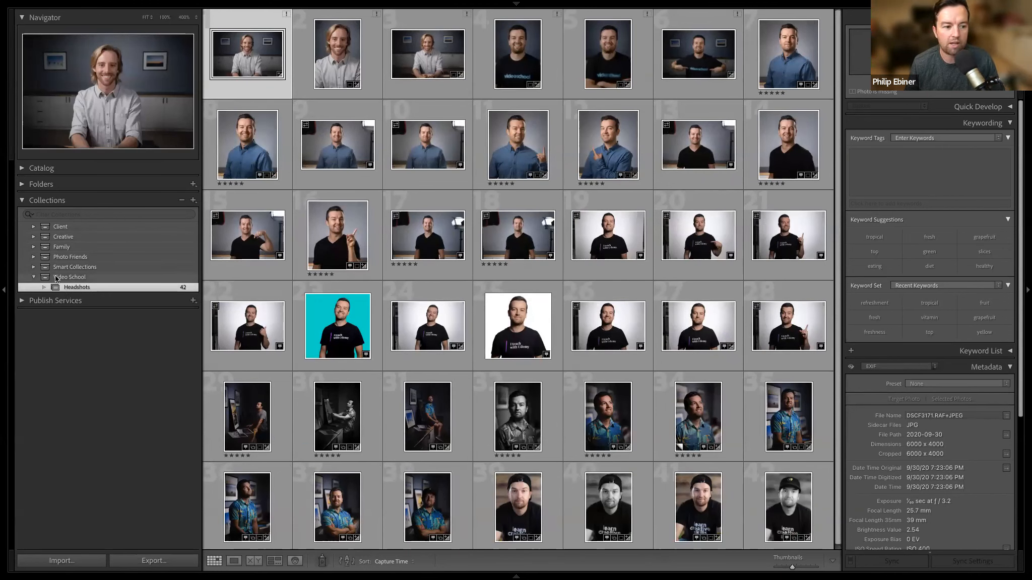
pyautogui.click(56, 278)
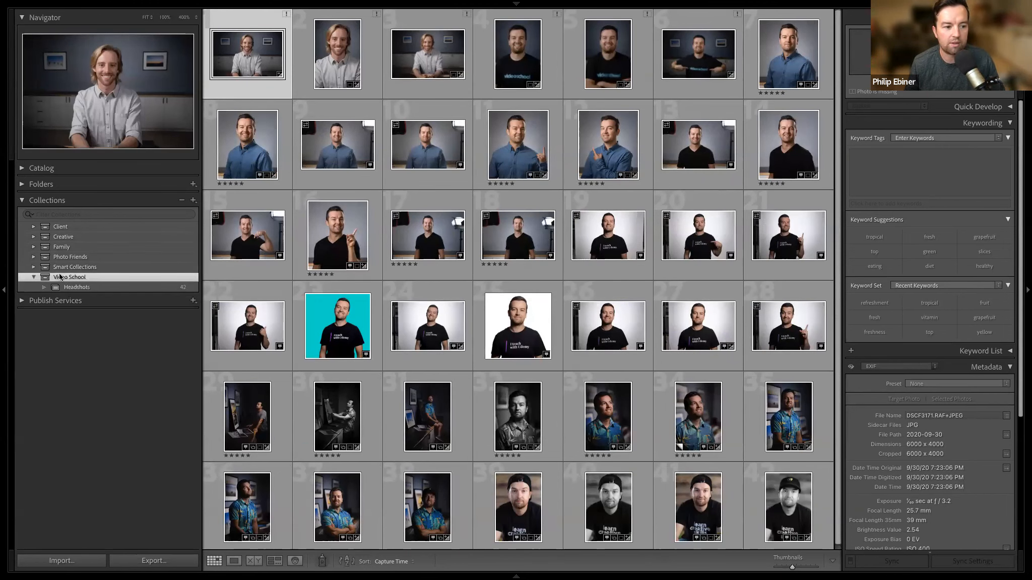
# Browse the Photo Friends set's Self Portraits, Landscape Workshop and High Speed Photography collections, and collapse the set again.
pyautogui.click(33, 257)
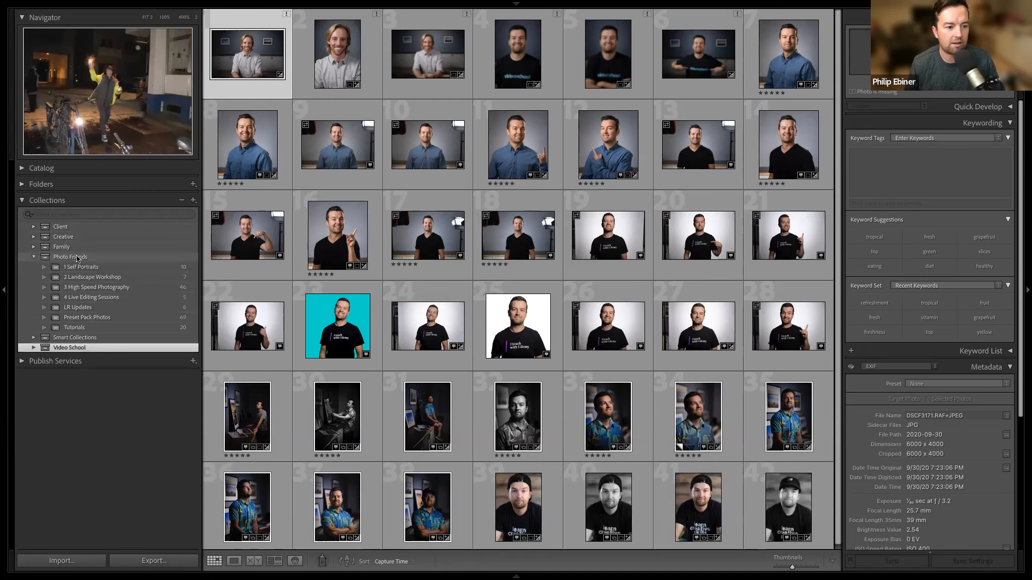
pyautogui.click(77, 258)
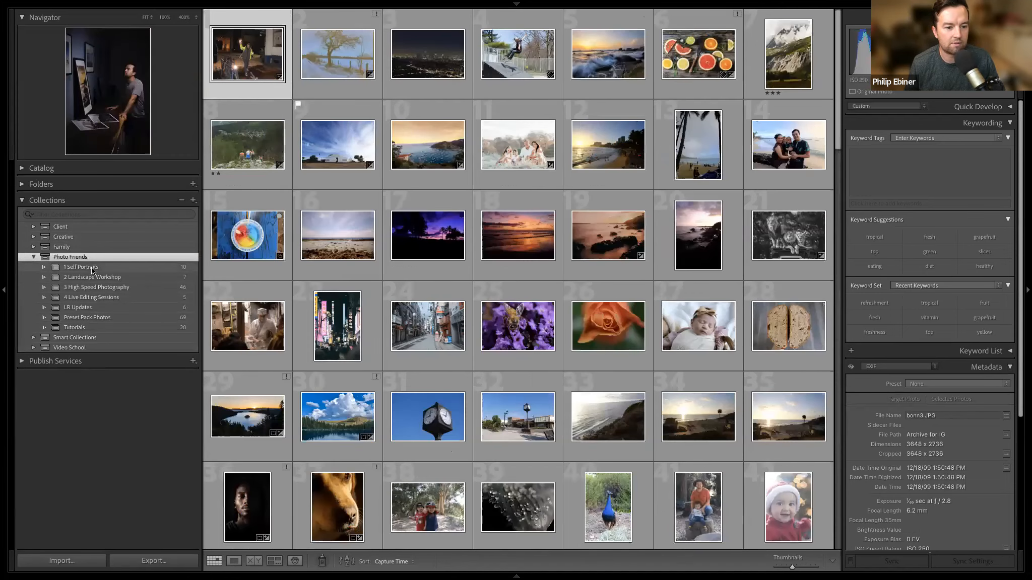
pyautogui.click(91, 267)
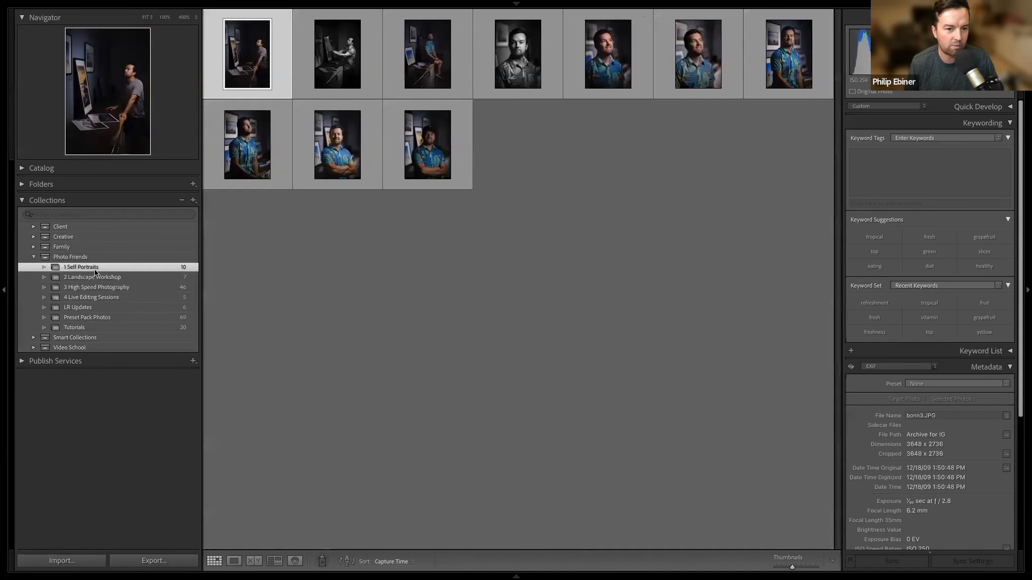
pyautogui.click(95, 276)
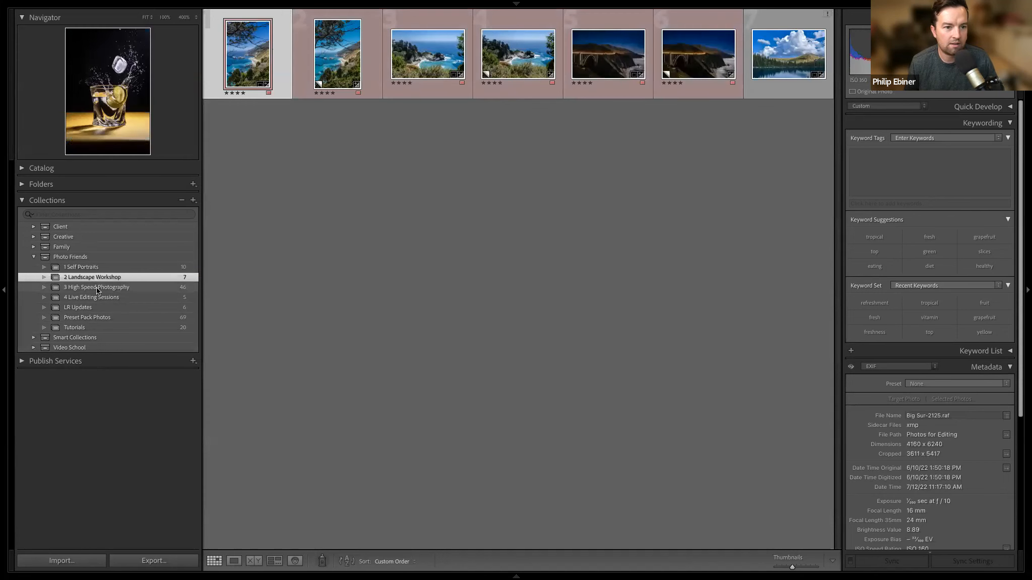
pyautogui.click(103, 287)
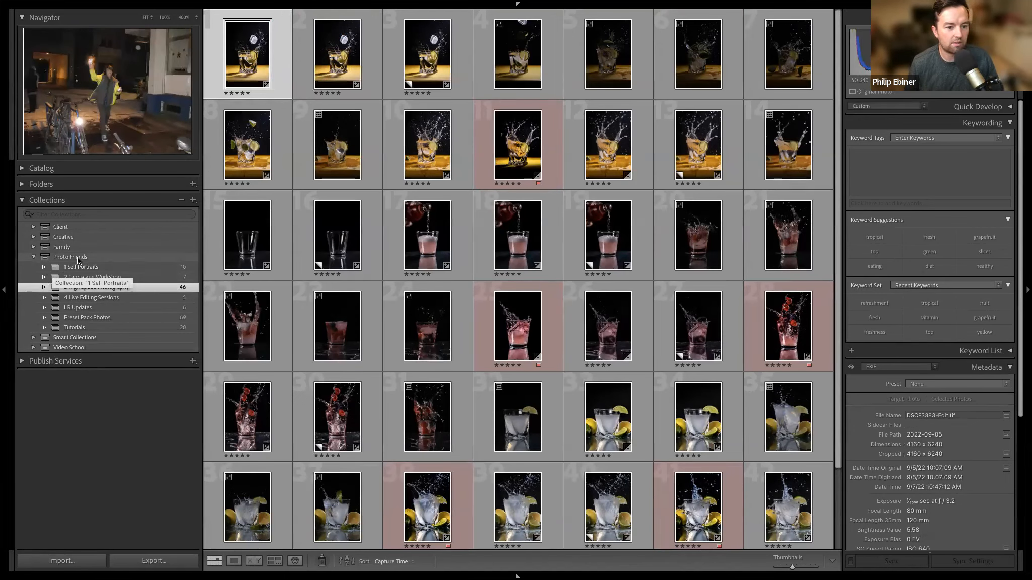
pyautogui.click(31, 255)
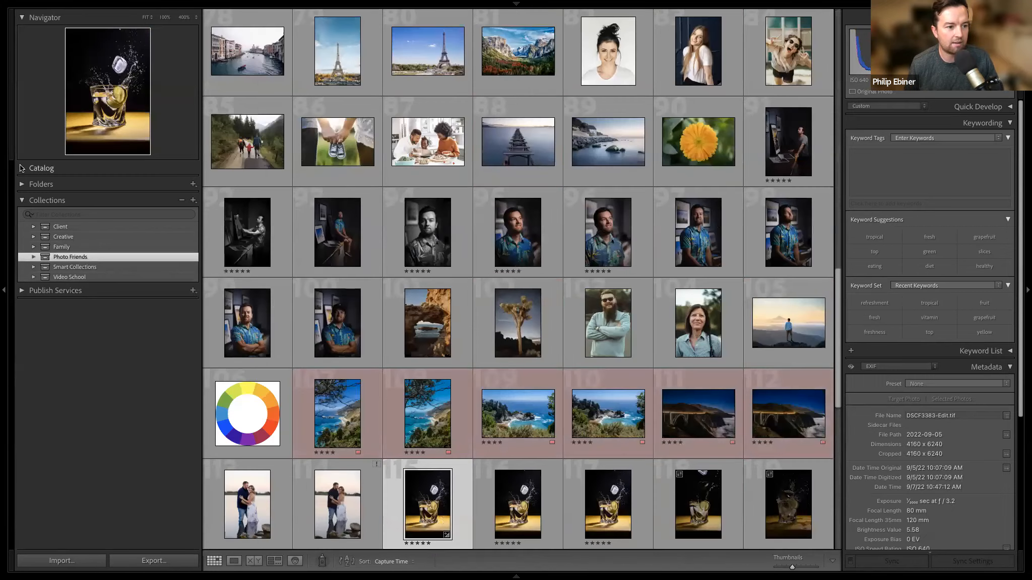
# Show the photos from the previous import, expand the Family collection set and select photos 4 through 6.
pyautogui.click(22, 168)
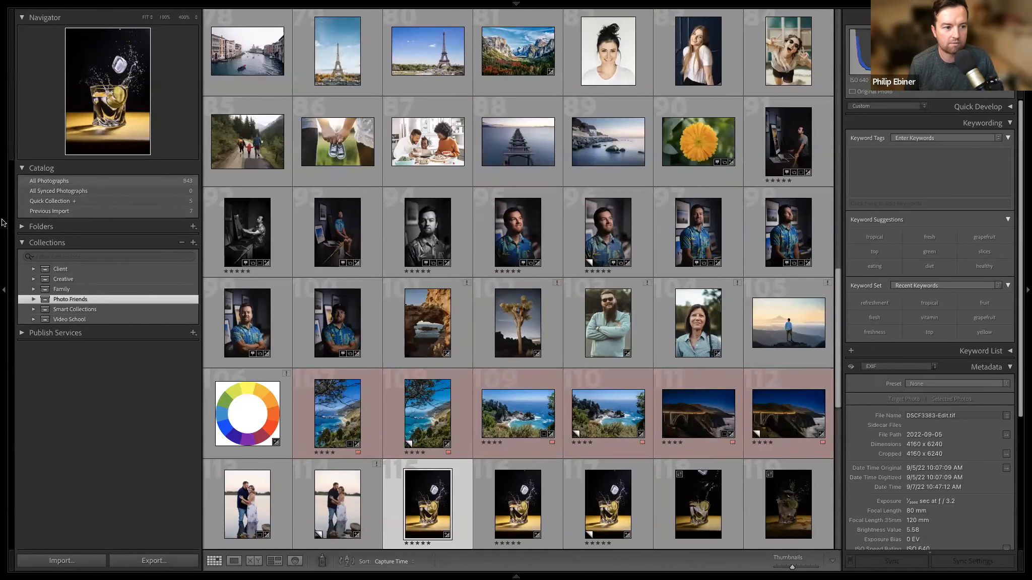
pyautogui.click(64, 213)
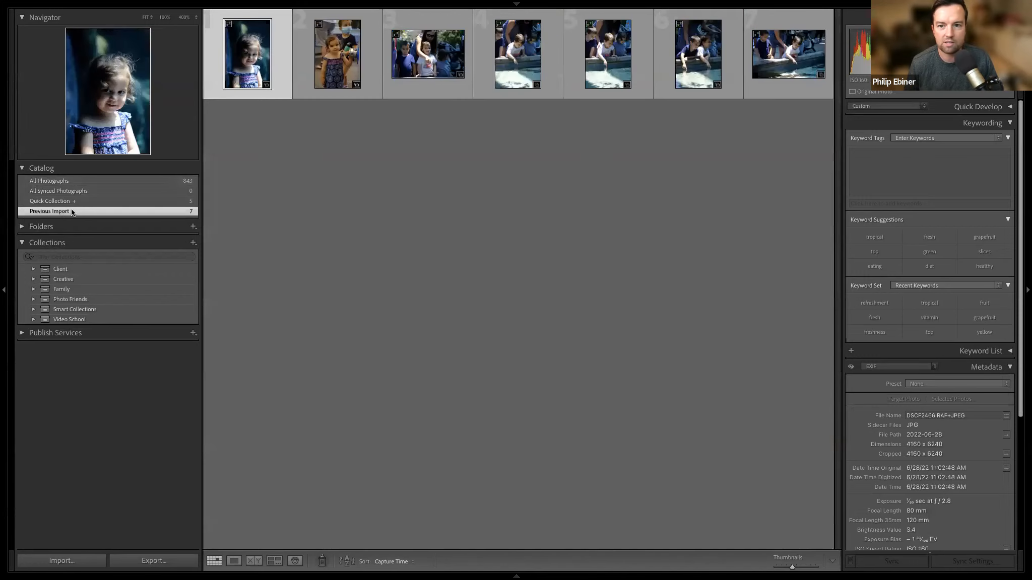
pyautogui.click(533, 67)
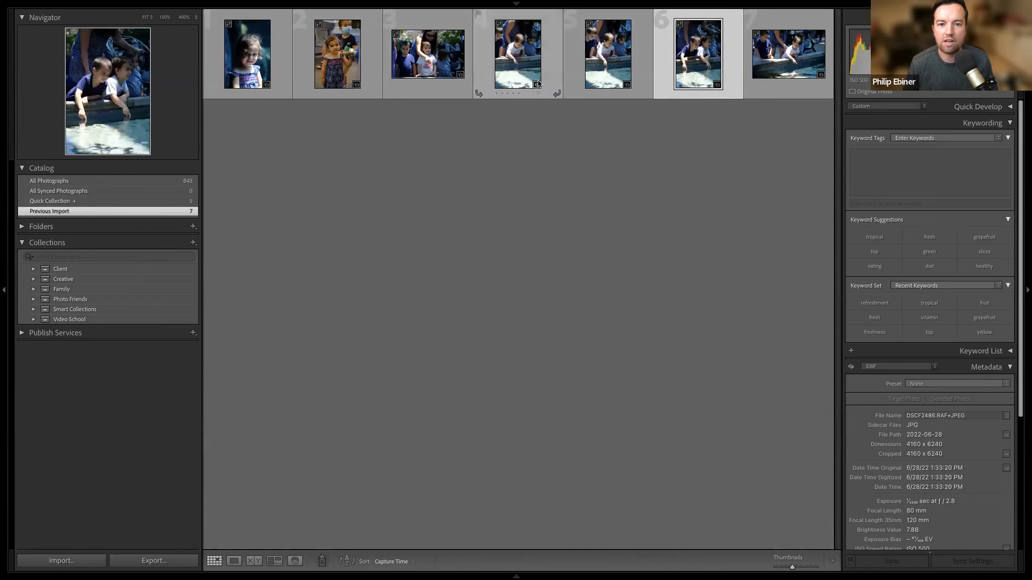
pyautogui.click(34, 289)
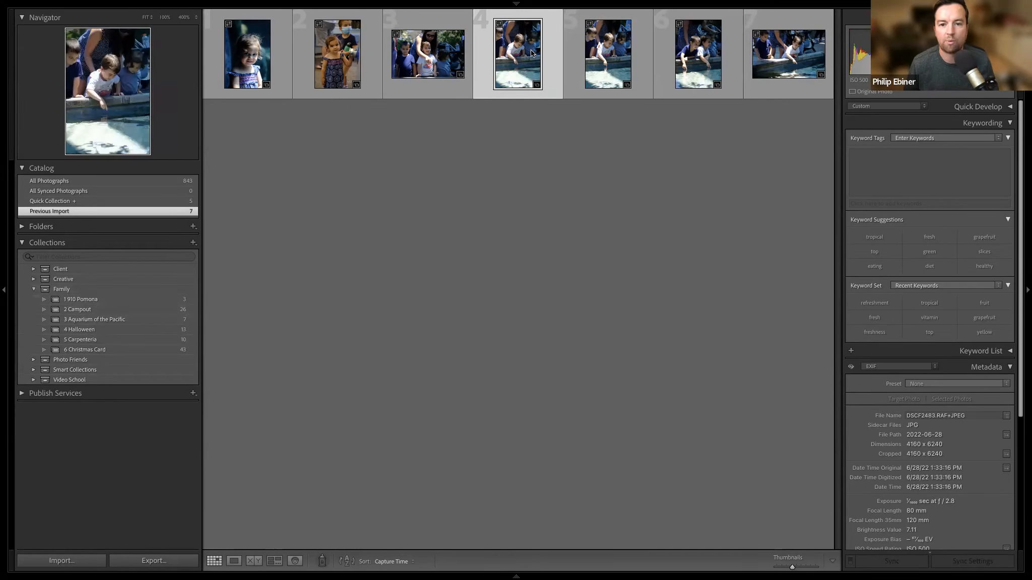
pyautogui.keyDown('shift'); pyautogui.click(692, 73); pyautogui.keyUp('shift')
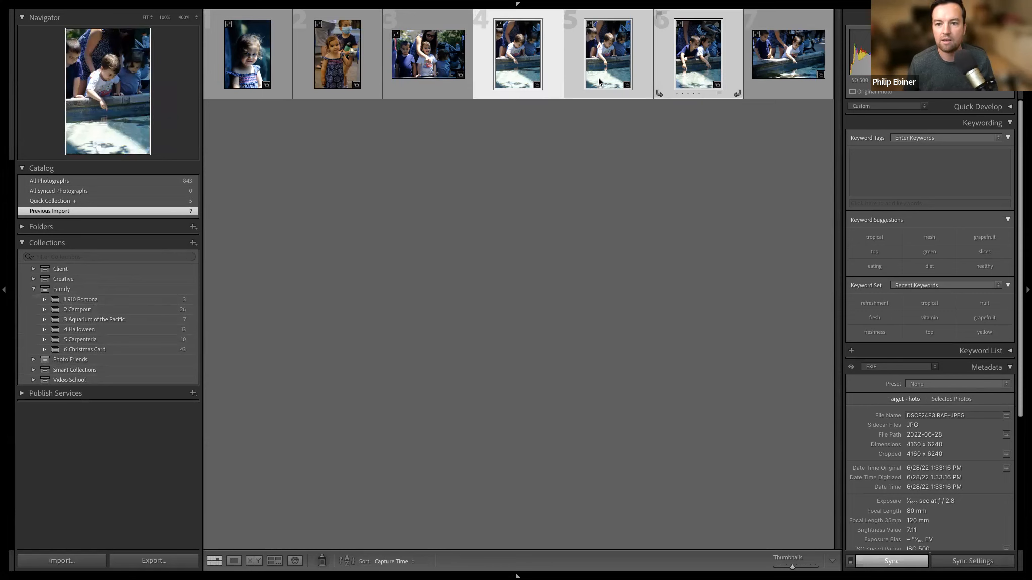
# Check which collections contain the selected photos.
pyautogui.rightClick(520, 57)
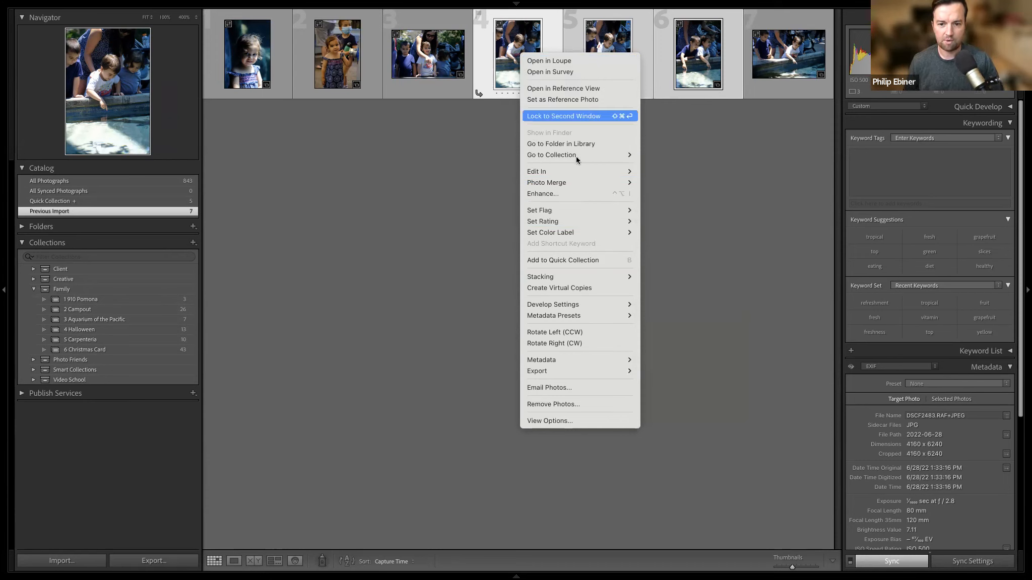
pyautogui.moveTo(575, 158)
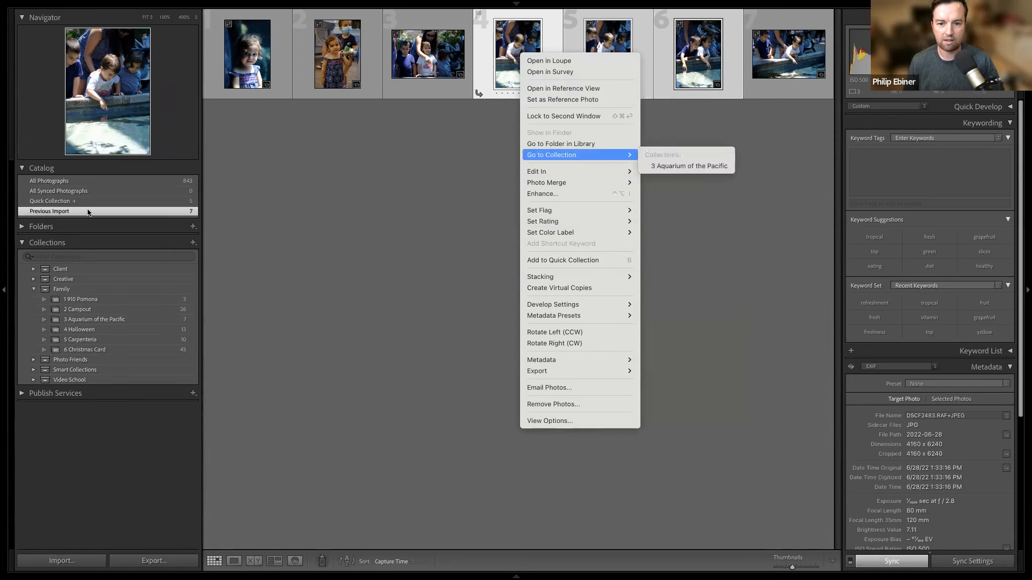
pyautogui.click(193, 244)
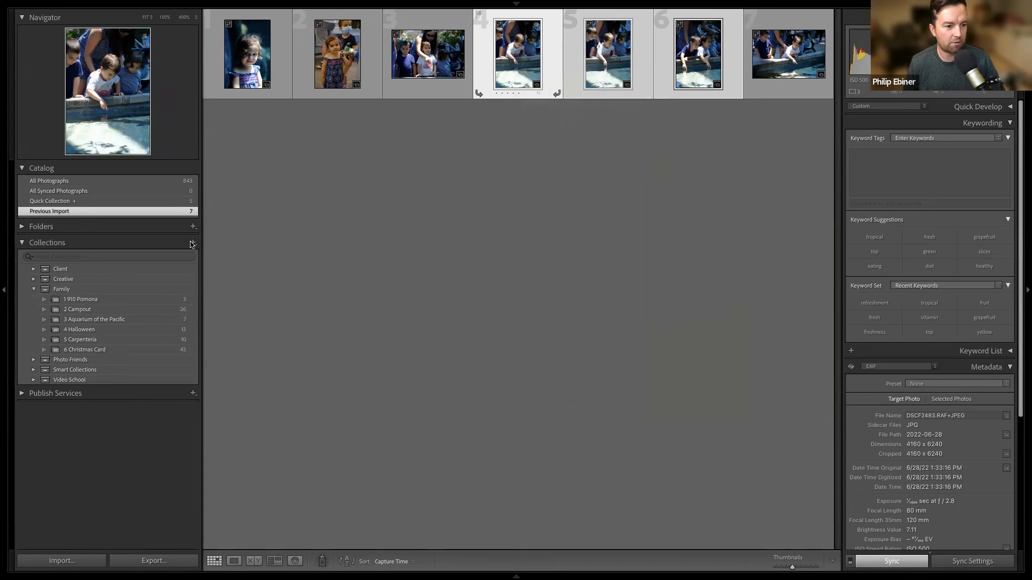
# Create a collection named "7 Halloween 2" inside the Family collection set, including the three selected photos.
pyautogui.click(193, 244)
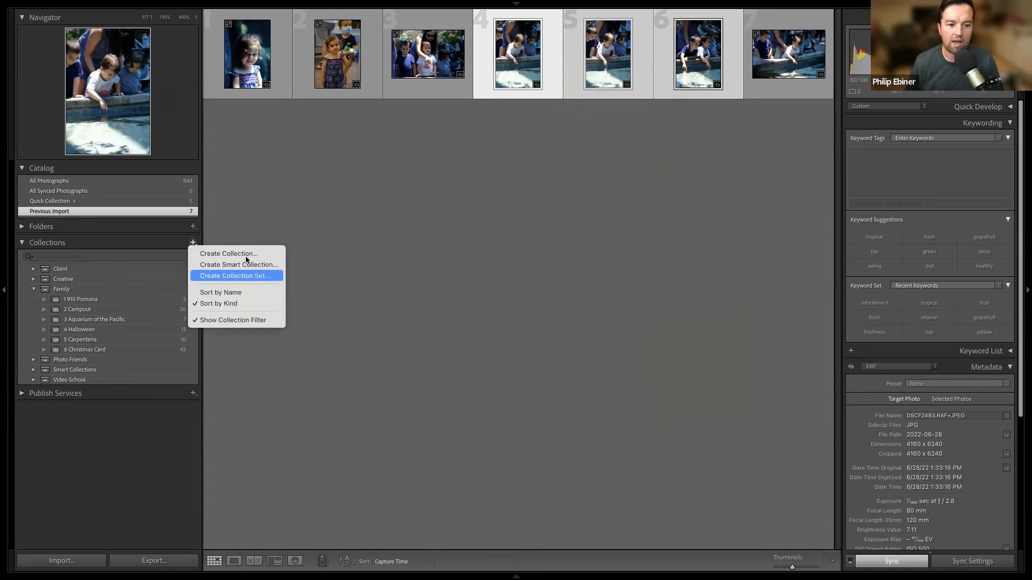
pyautogui.click(266, 256)
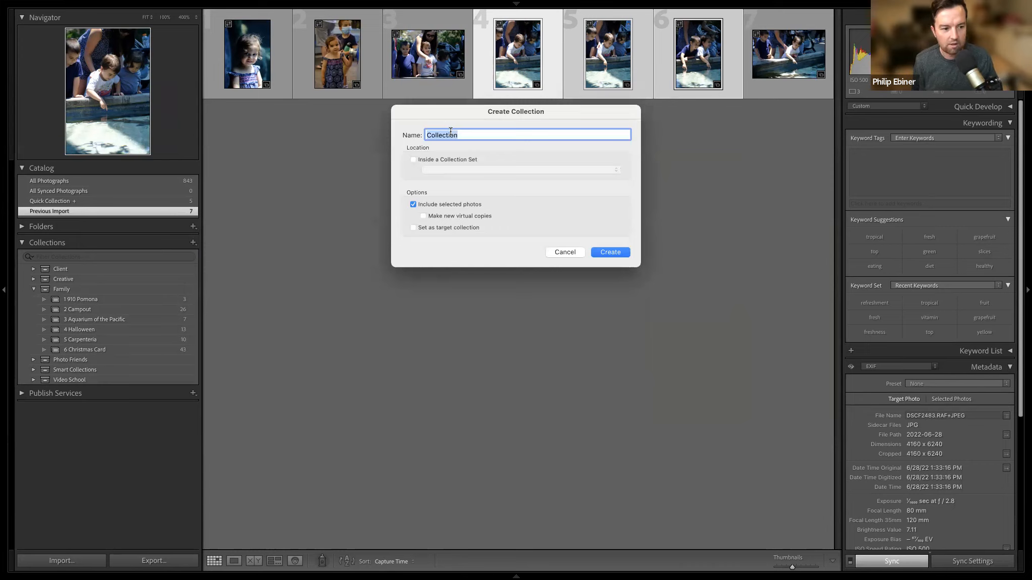
pyautogui.write('7 ')
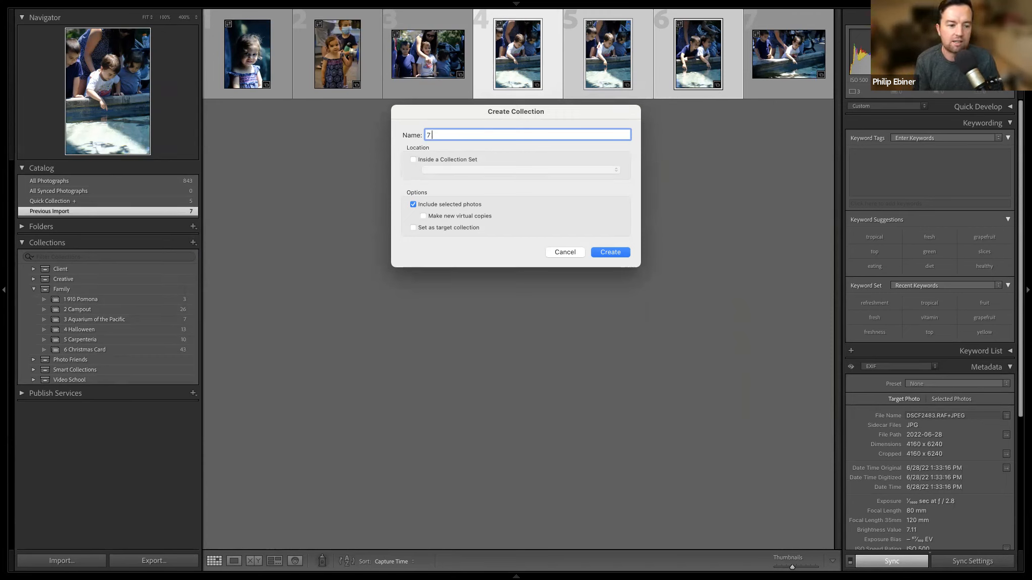
pyautogui.write('Halloween 2')
pyautogui.click(423, 160)
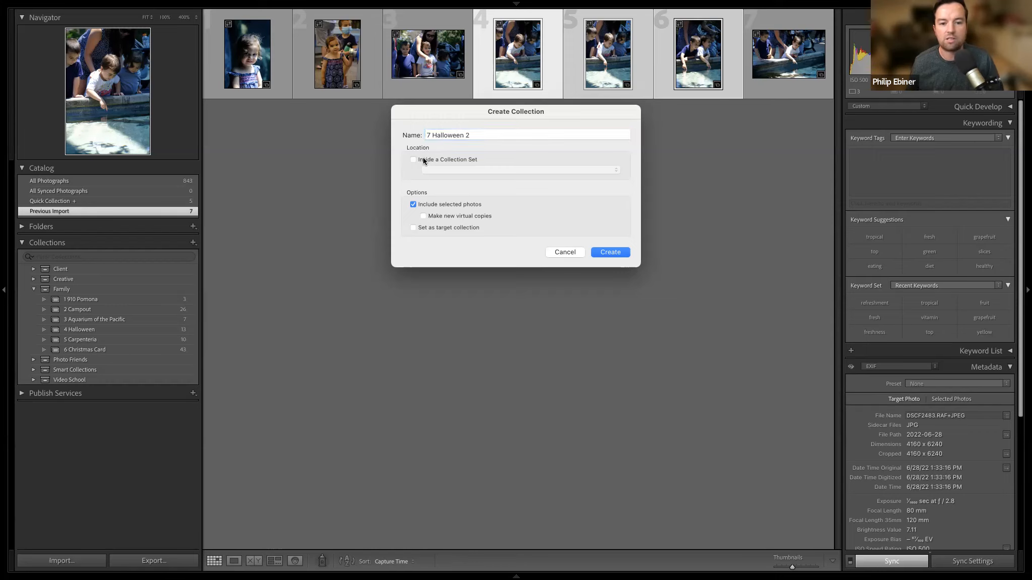
pyautogui.click(451, 170)
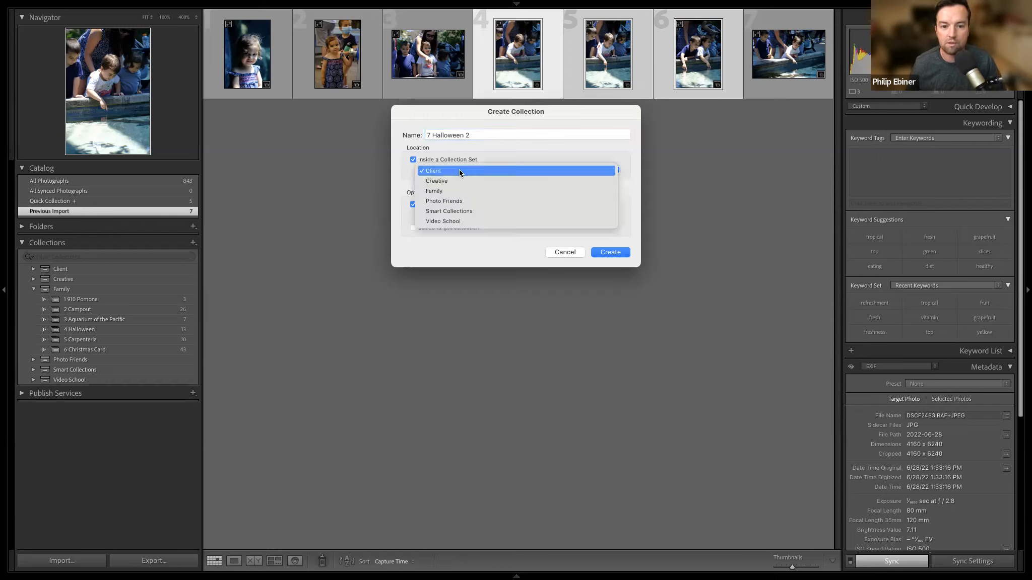
pyautogui.click(459, 171)
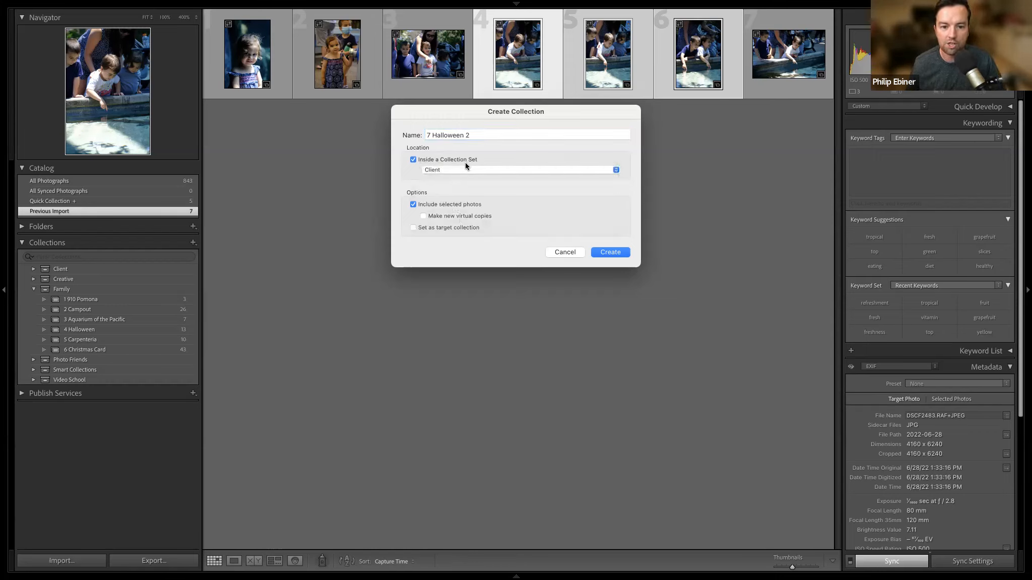
pyautogui.click(462, 170)
pyautogui.click(471, 189)
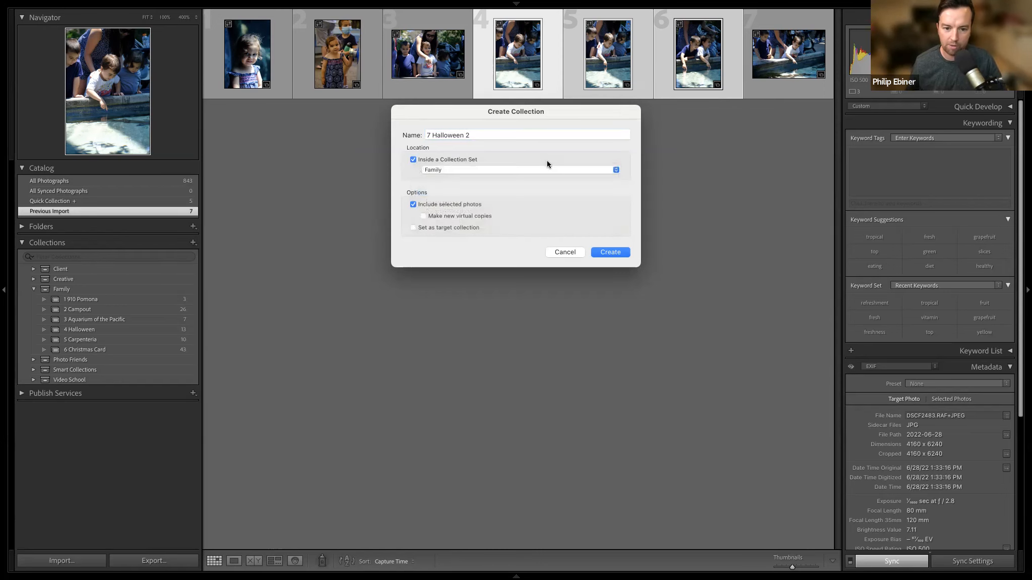
pyautogui.click(610, 252)
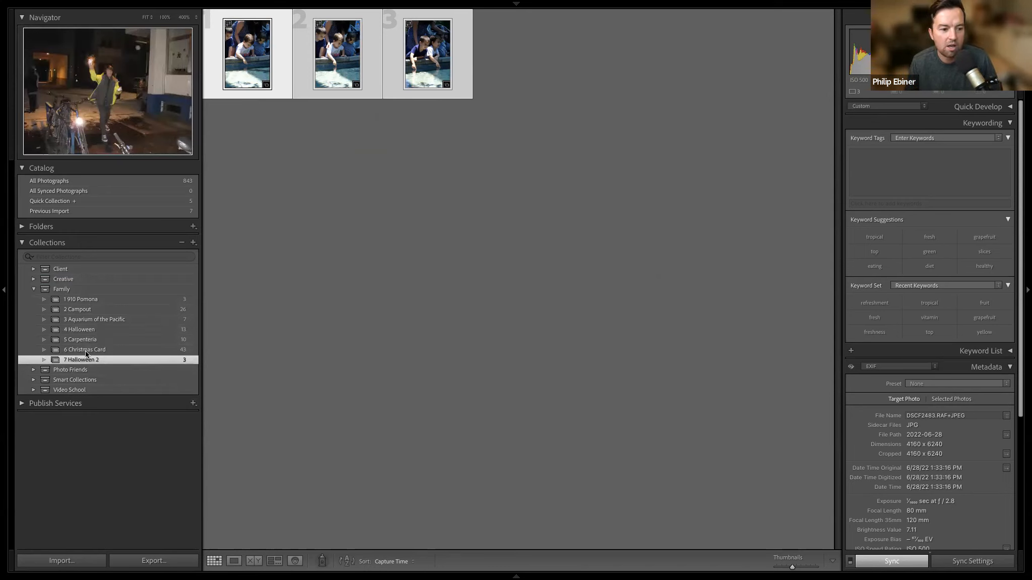
# View all photos of the Family collection set, keeping its collections listed.
pyautogui.click(34, 289)
pyautogui.click(33, 288)
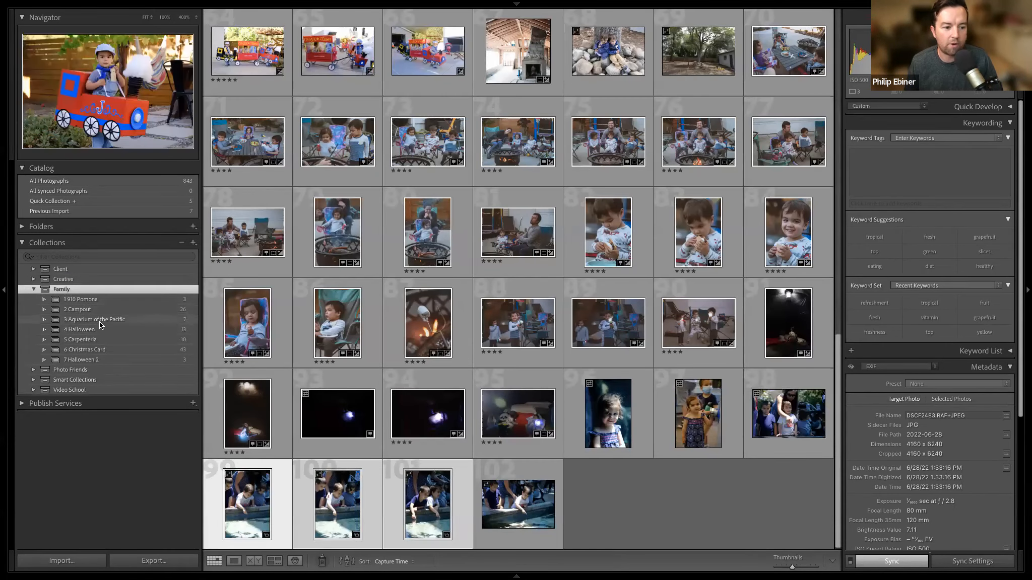
# Expand the Creative collection set and view the photos of its Flowers / Macro and Street collections.
pyautogui.click(33, 278)
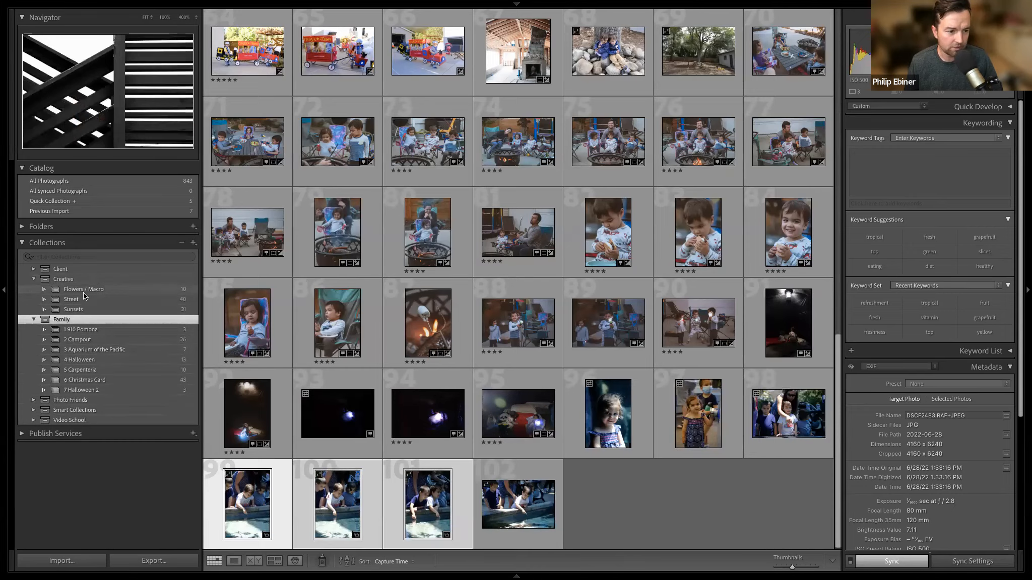
pyautogui.click(86, 288)
pyautogui.click(91, 299)
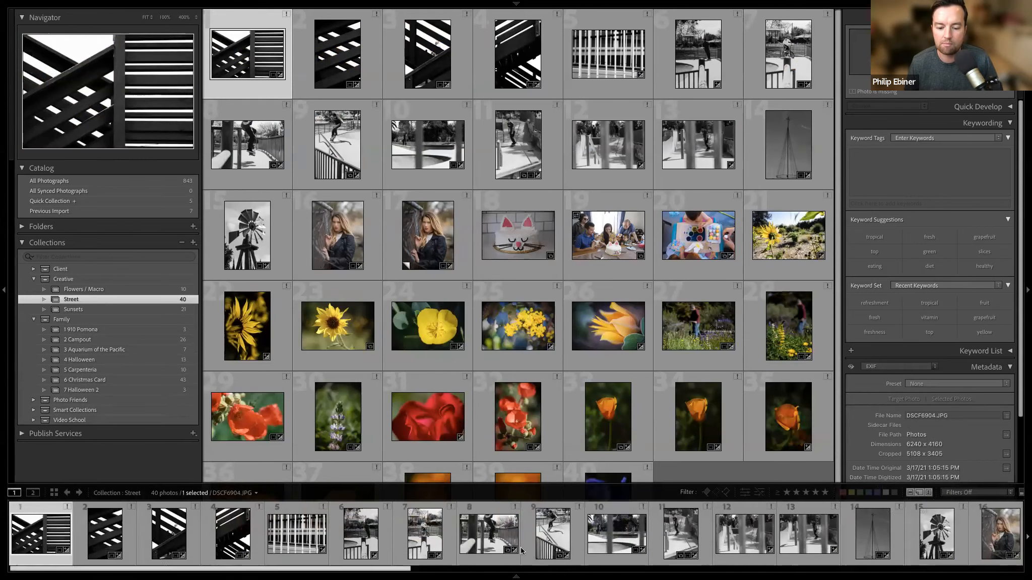
# Reveal the filmstrip, filter the Street collection to three stars and higher, and clear the filter and filmstrip again.
pyautogui.click(517, 575)
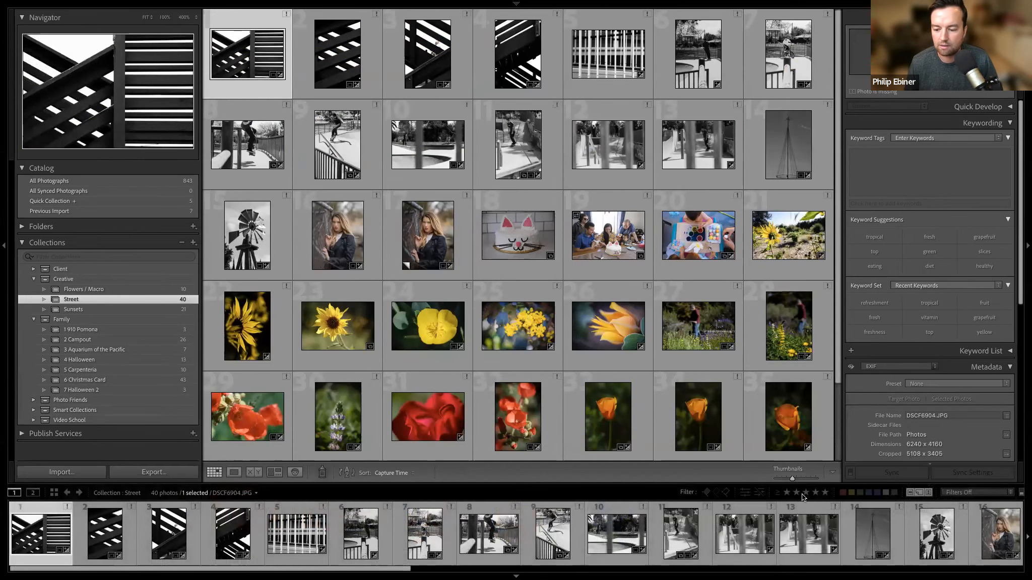
pyautogui.click(805, 498)
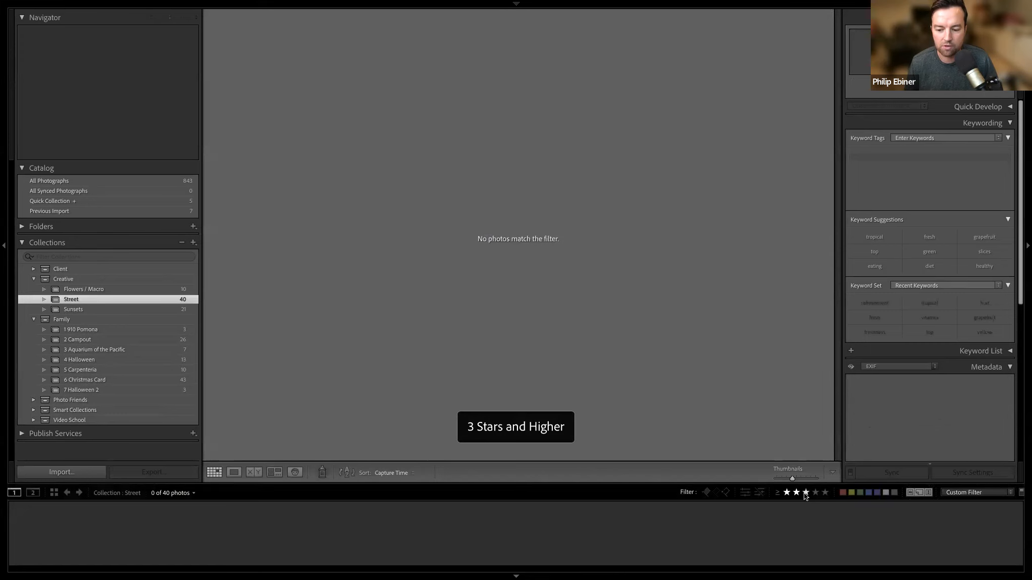
pyautogui.click(796, 493)
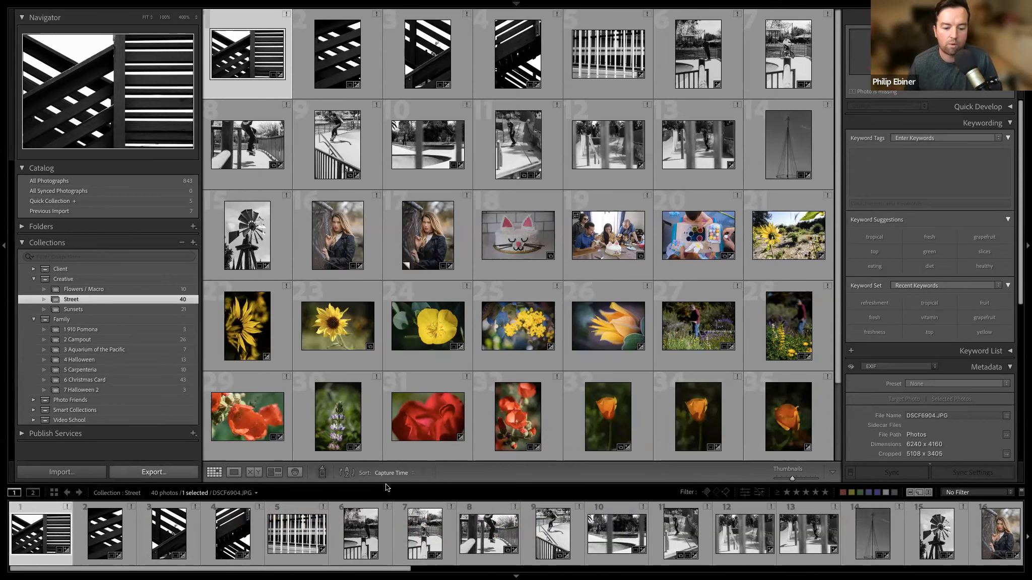
pyautogui.click(519, 576)
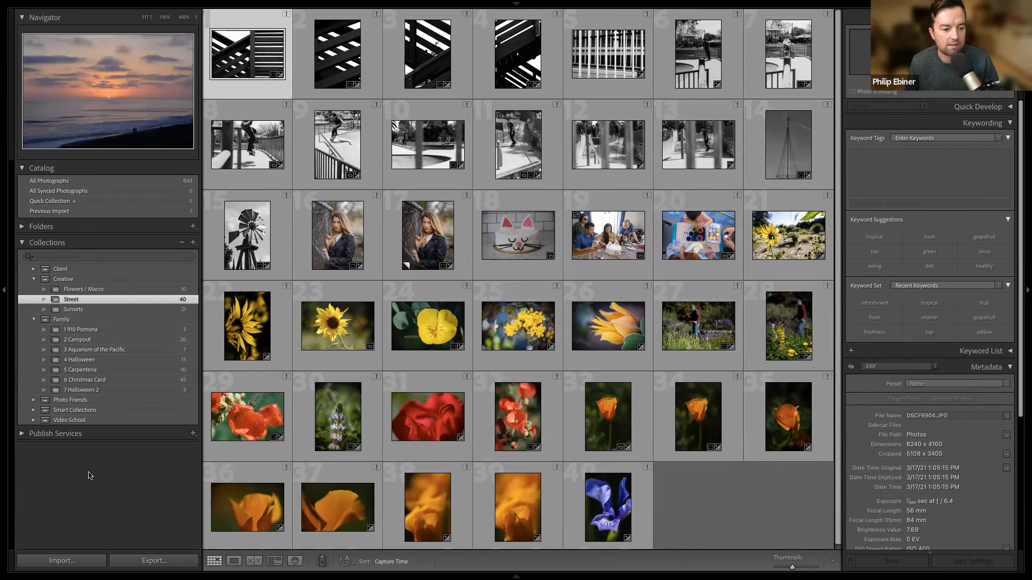
# Collapse the Family and Creative sets, expand the Smart Collections set and browse all its photos.
pyautogui.click(33, 320)
pyautogui.click(33, 277)
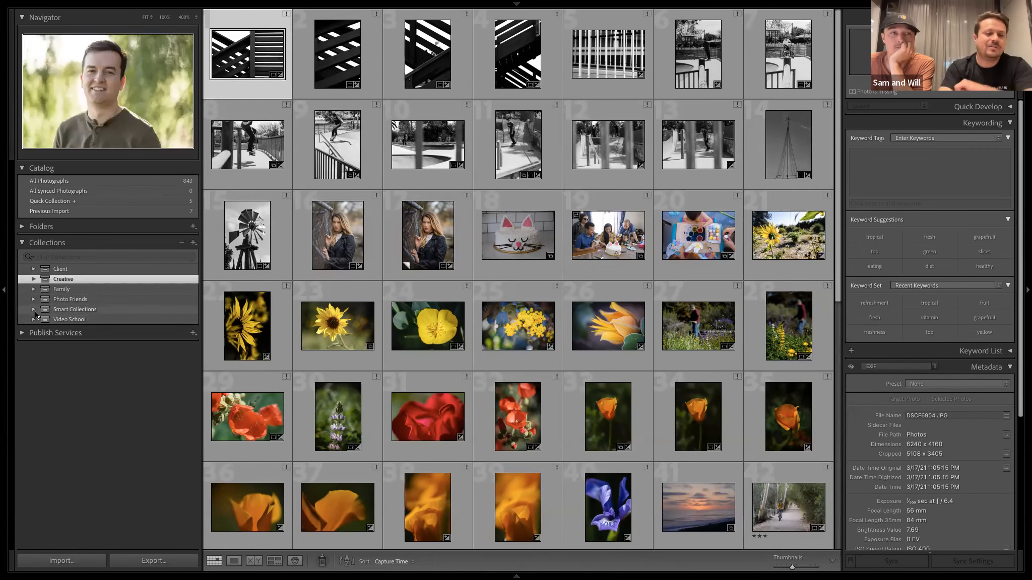
pyautogui.click(33, 310)
pyautogui.click(91, 310)
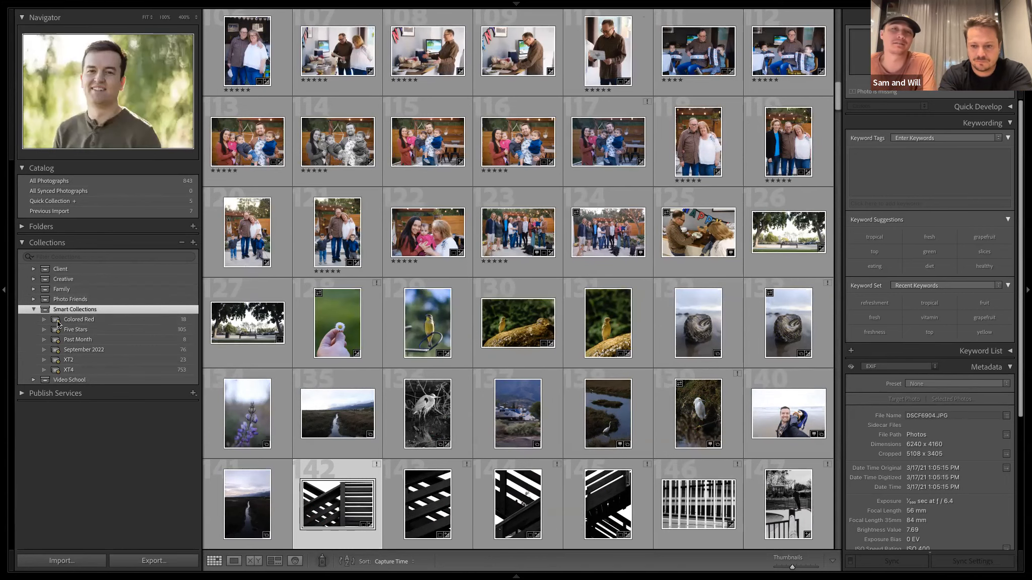
pyautogui.scroll(-3, 272, 358)
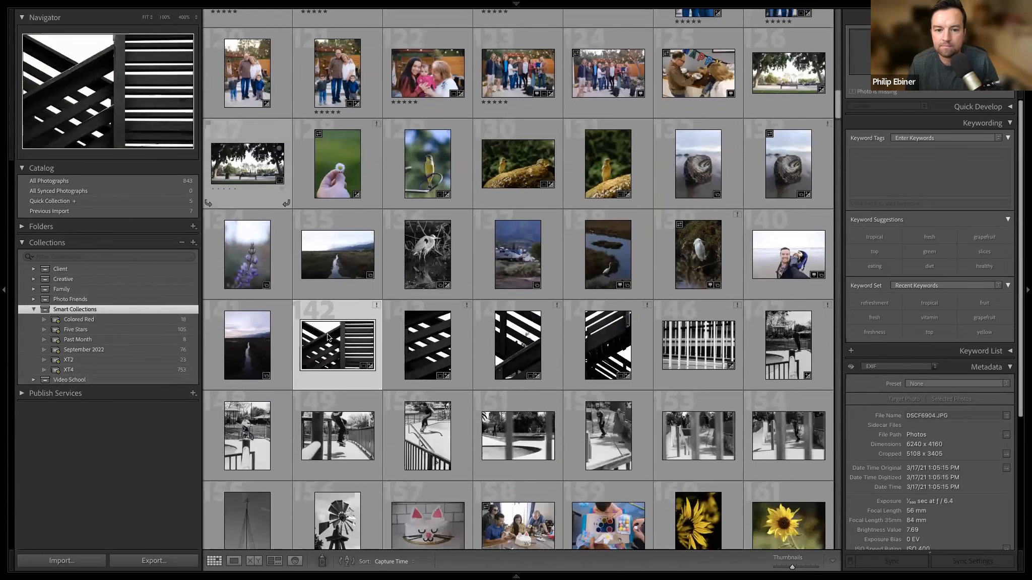
pyautogui.scroll(-2, 225, 399)
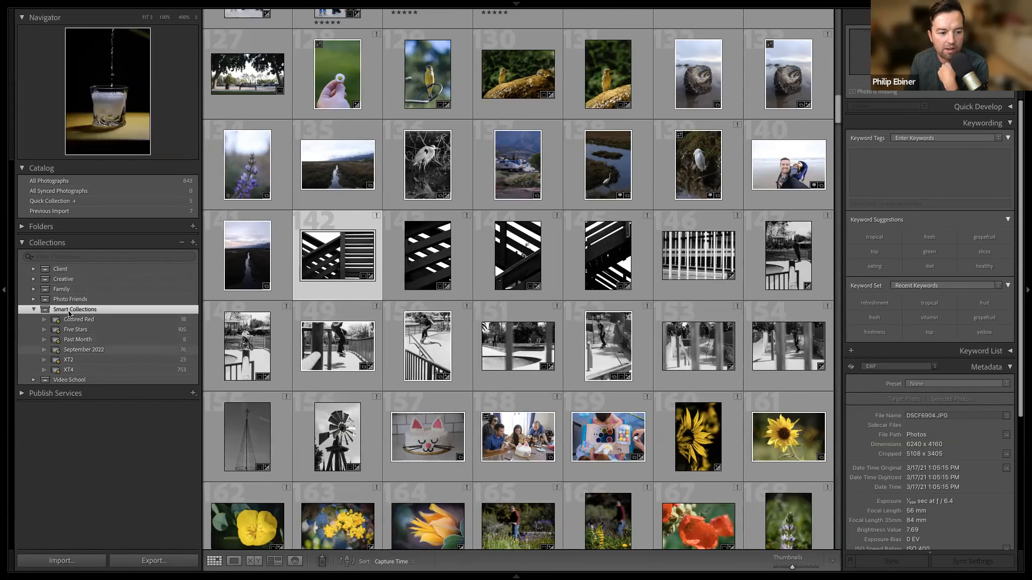
# View the photos gathered by the XT2, XT4, Five Stars and September 2022 smart collections.
pyautogui.click(80, 356)
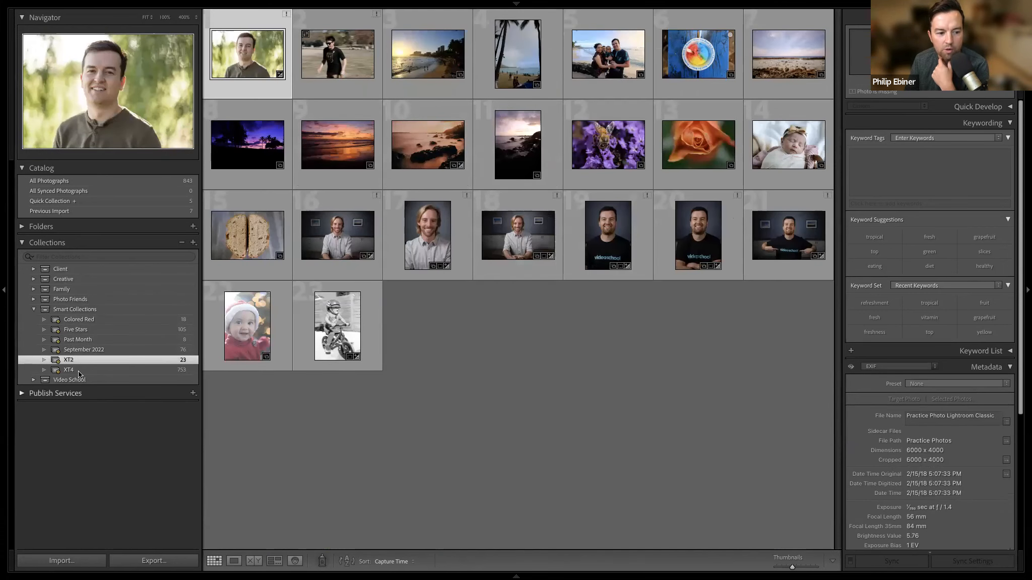
pyautogui.click(117, 369)
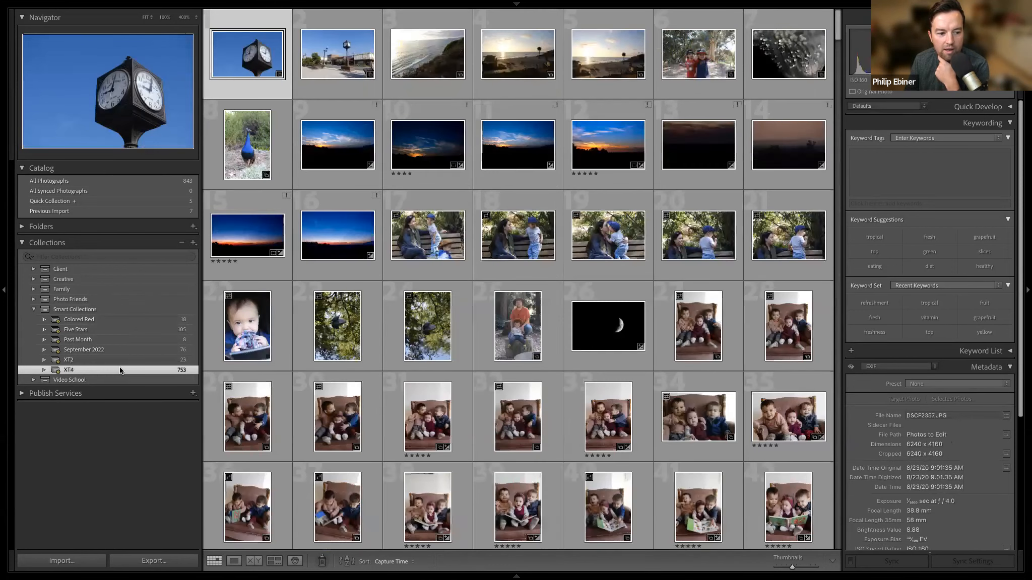
pyautogui.click(123, 330)
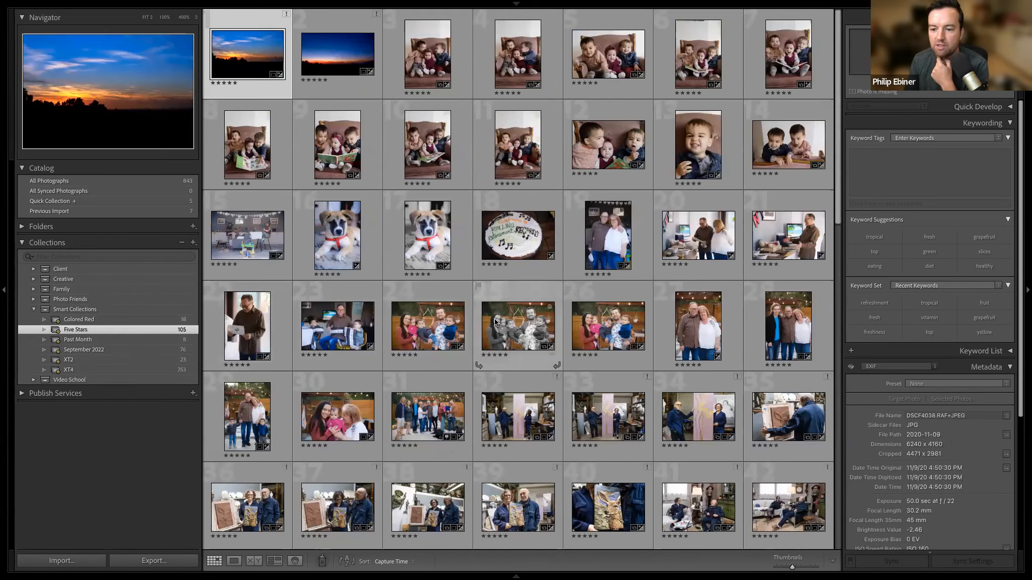
pyautogui.scroll(-2, 493, 326)
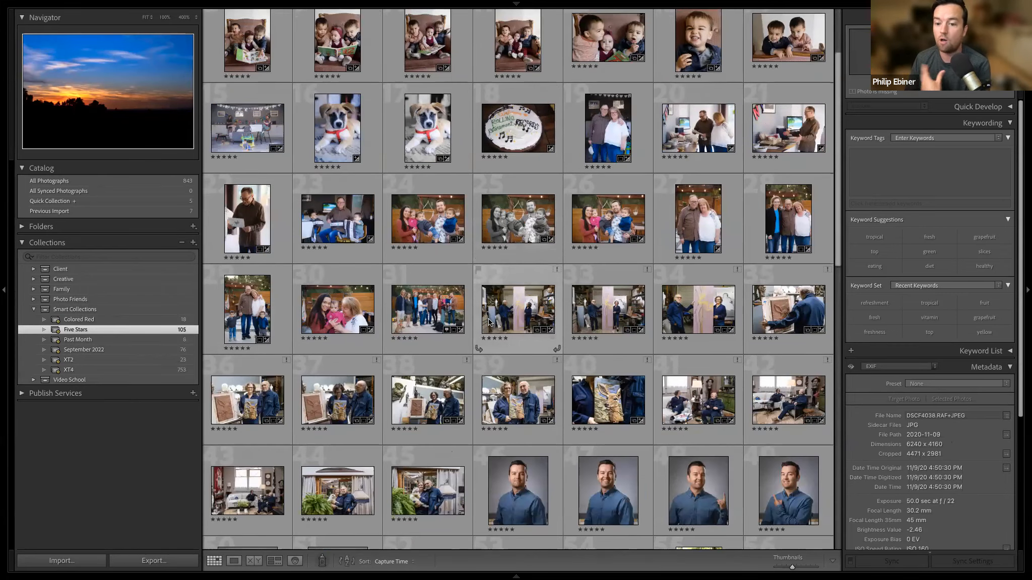
pyautogui.click(141, 347)
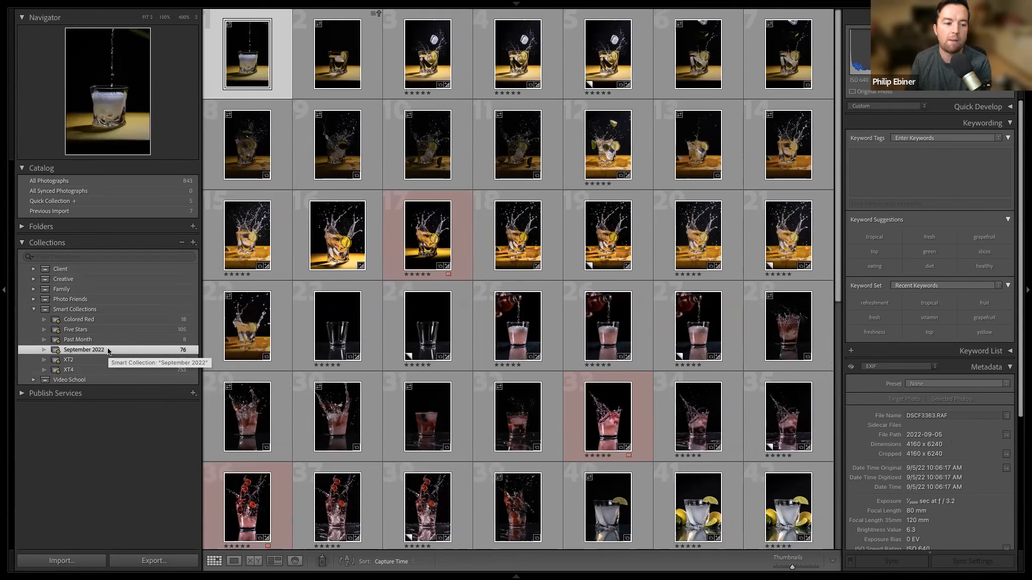
# Begin a new smart collection inside the Smart Collections set with a rule based on Capture Date.
pyautogui.click(194, 243)
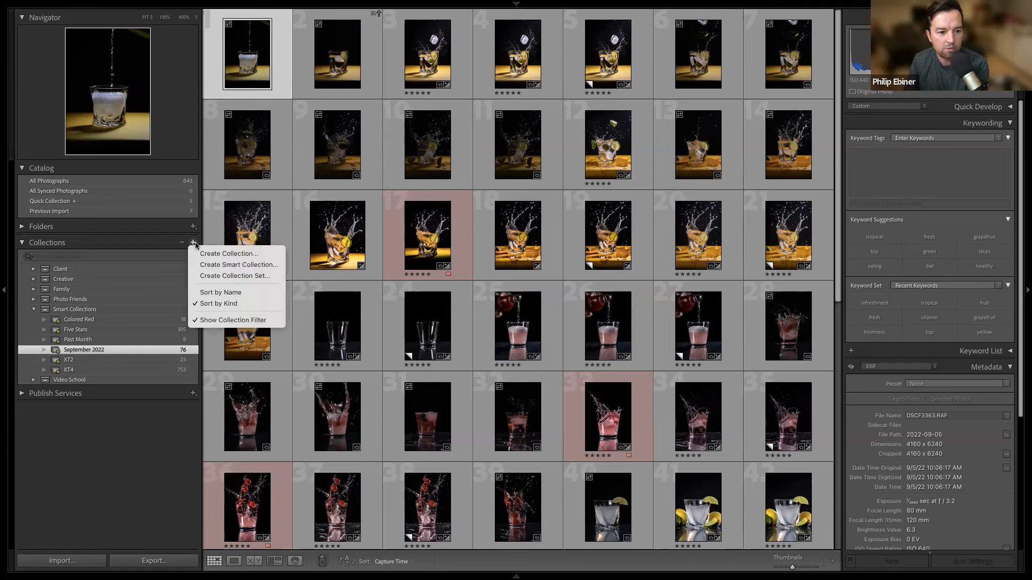
pyautogui.click(249, 267)
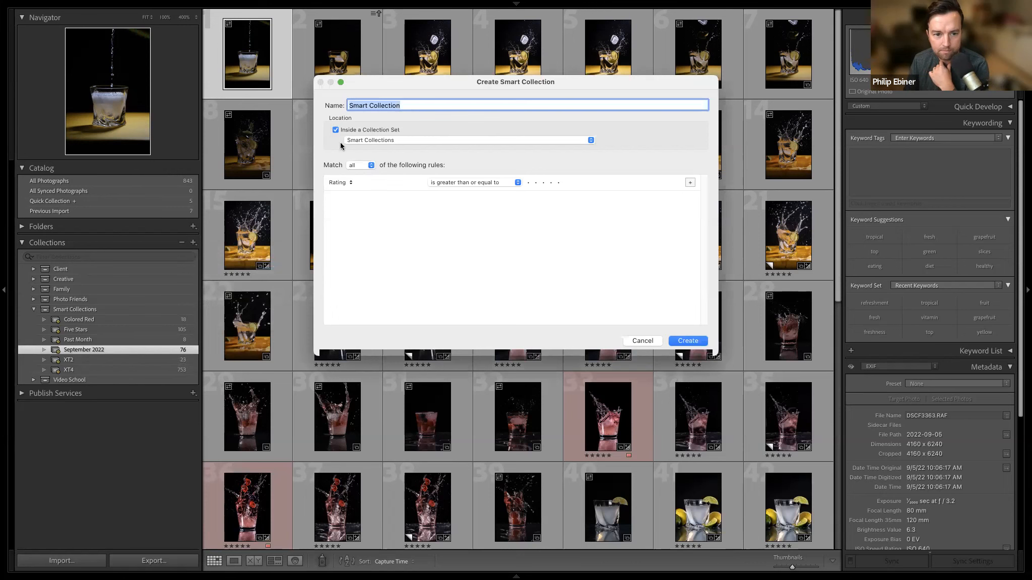
pyautogui.click(344, 183)
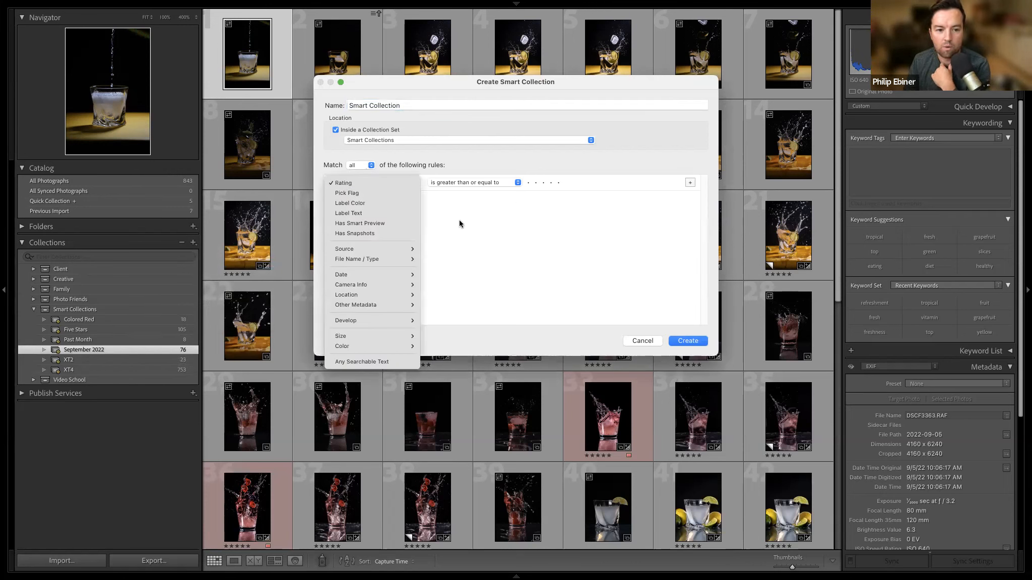
pyautogui.moveTo(396, 274)
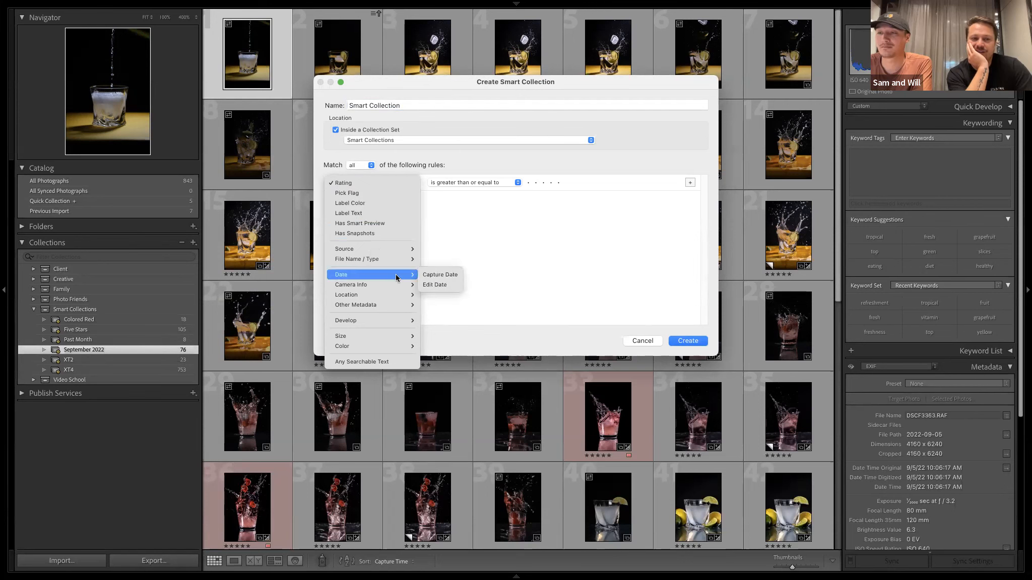
pyautogui.click(449, 274)
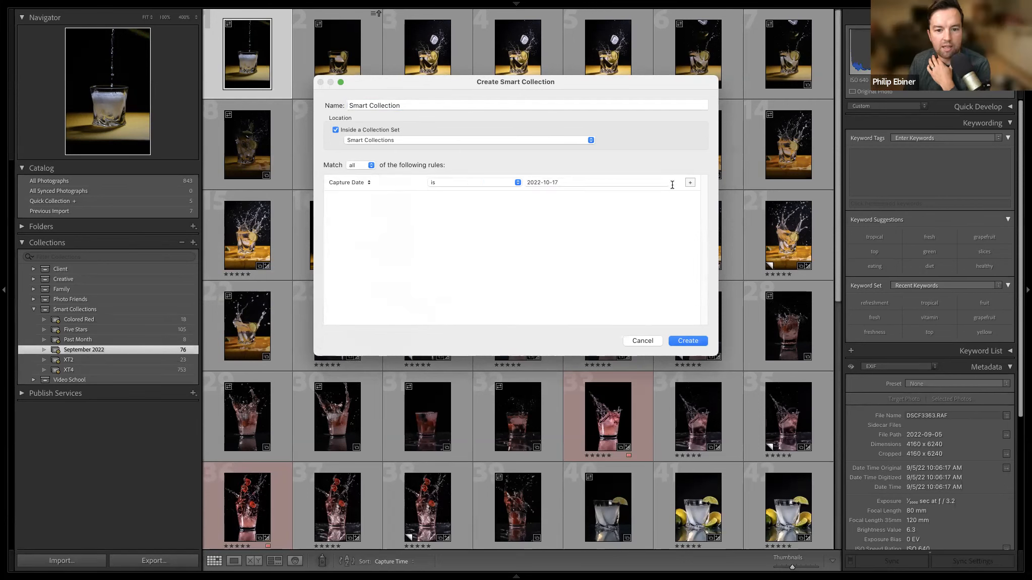
# Make the Capture Date rule match a date range and set its start to 2023-01-01.
pyautogui.click(487, 184)
pyautogui.click(490, 260)
pyautogui.click(558, 182)
pyautogui.press('BackSpace')
pyautogui.write('3')
pyautogui.press('BackSpace')
pyautogui.press('BackSpace')
pyautogui.press('Right')
pyautogui.press('Right')
pyautogui.press('Right')
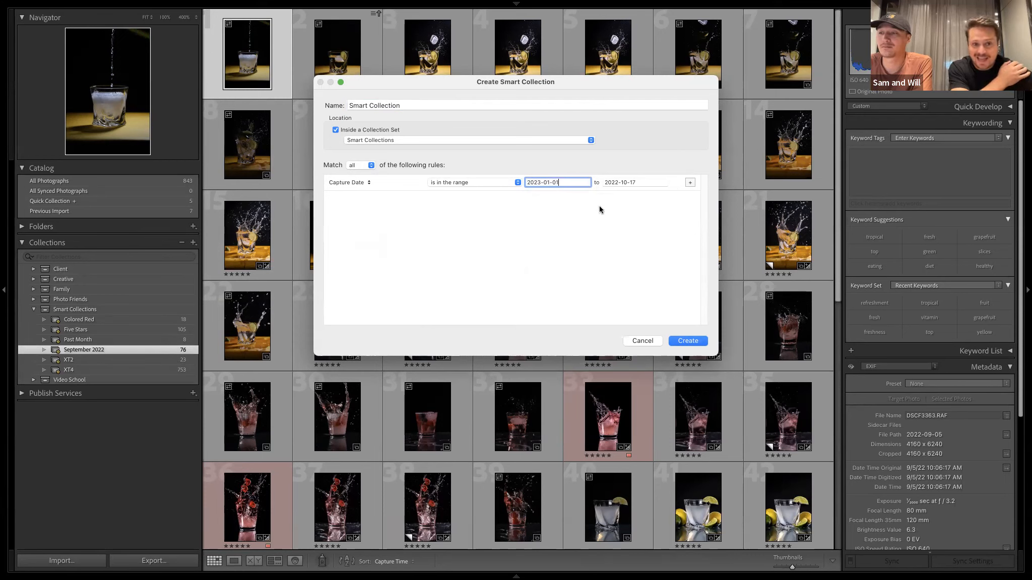
# Set the end of the Capture Date range to 2023-01-31.
pyautogui.click(624, 186)
pyautogui.click(621, 184)
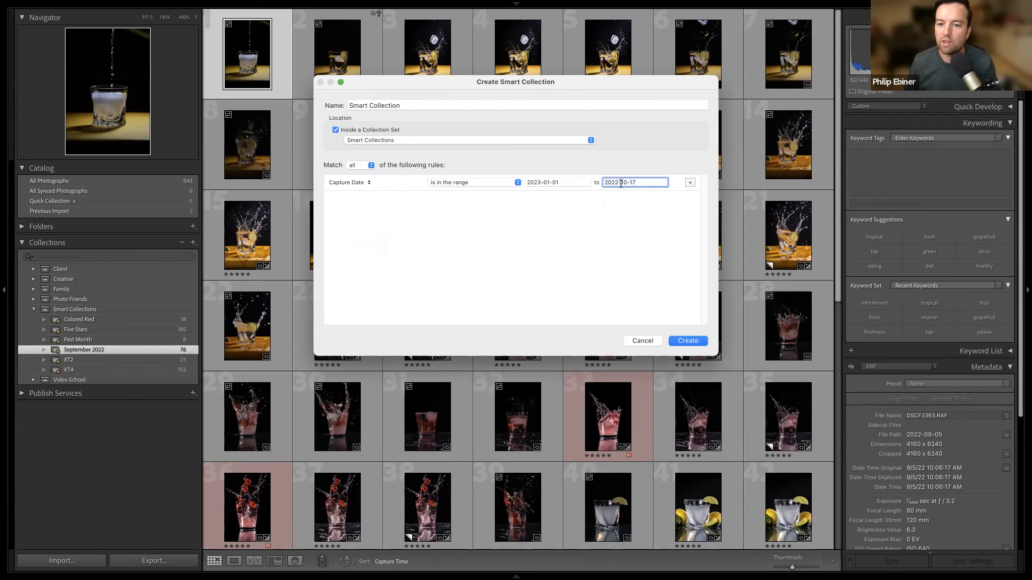
pyautogui.press('BackSpace')
pyautogui.write('3')
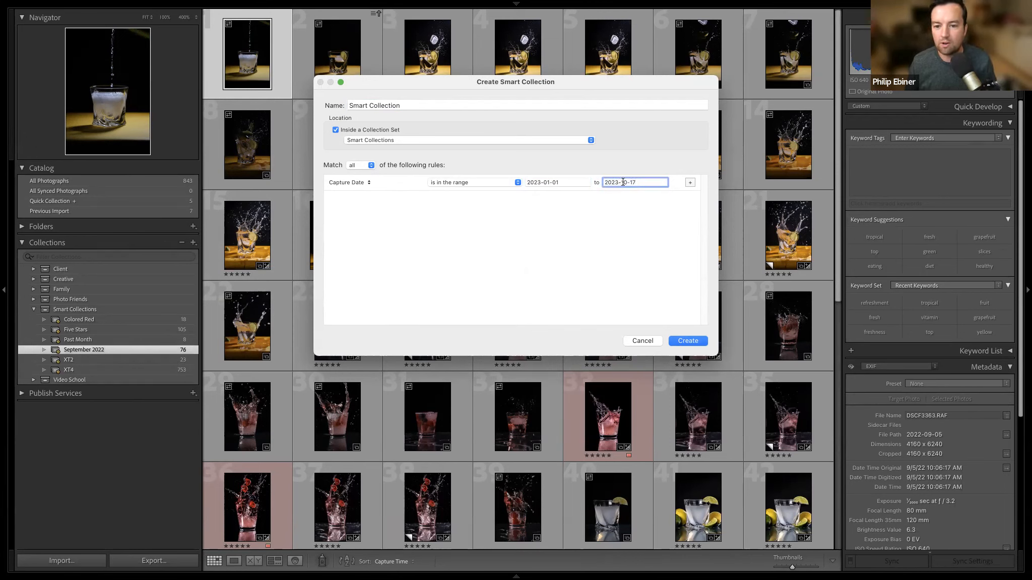
pyautogui.press('BackSpace')
pyautogui.press('BackSpace')
pyautogui.write('01')
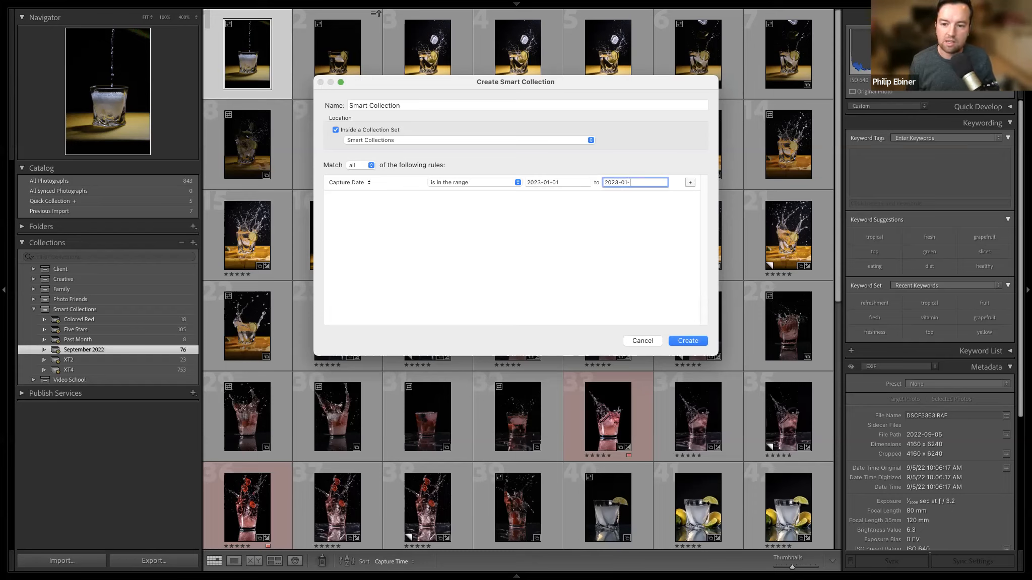
pyautogui.click(706, 348)
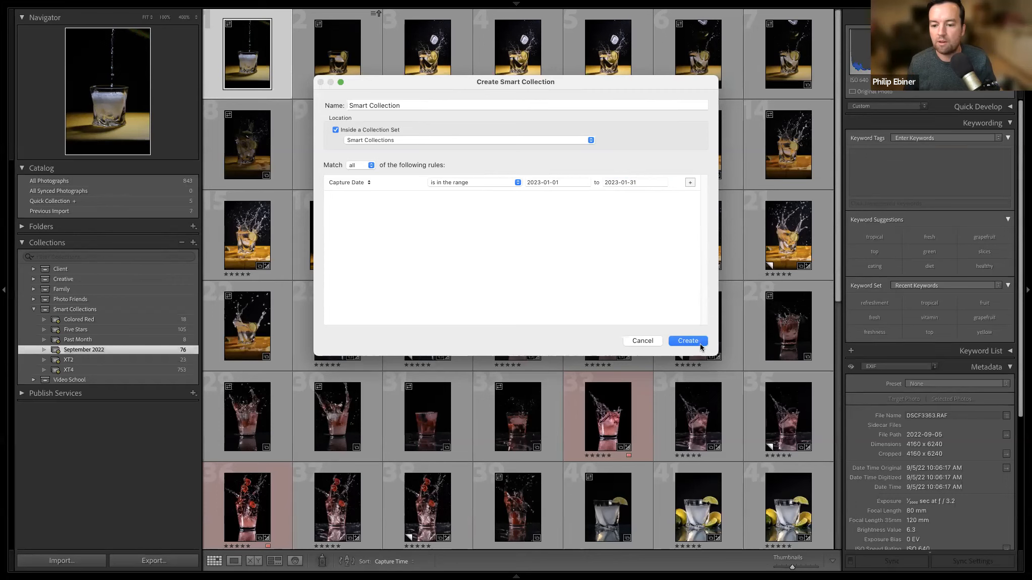
# Name the smart collection "01.23" and create it.
pyautogui.tripleClick(379, 106)
pyautogui.press('BackSpace')
pyautogui.write('j0')
pyautogui.press('BackSpace')
pyautogui.press('BackSpace')
pyautogui.write('01.23')
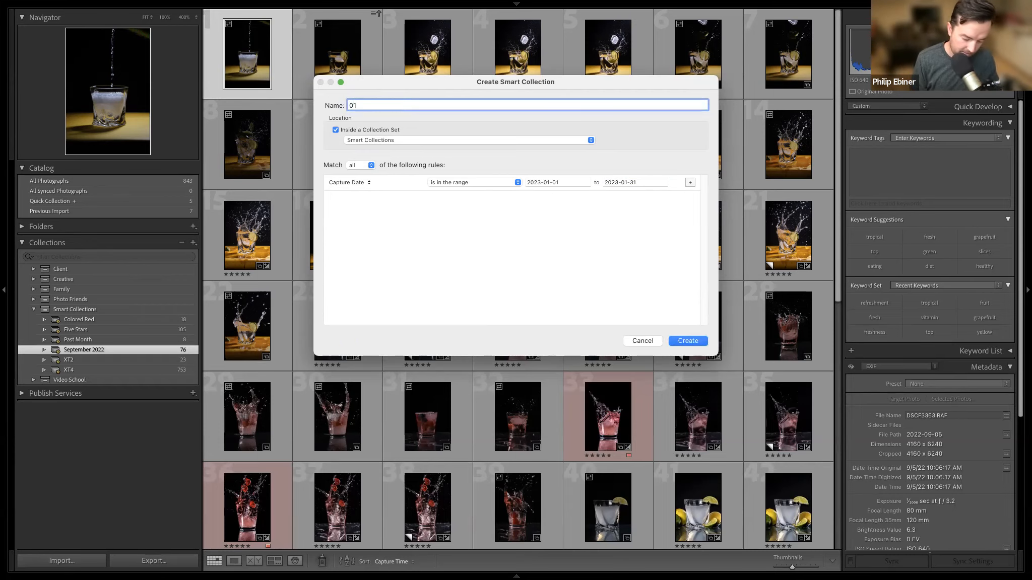
pyautogui.press('Return')
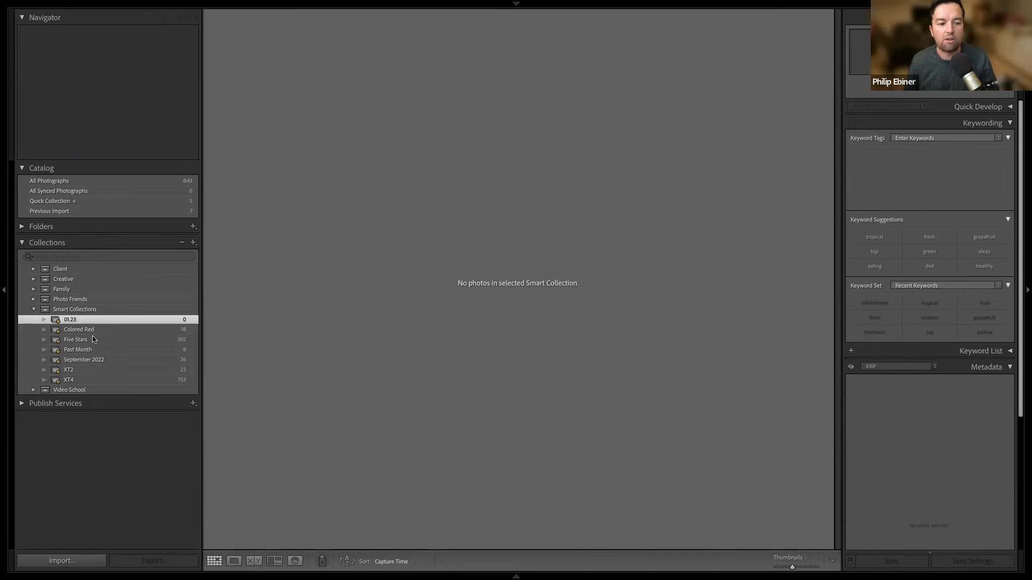
# Begin another smart collection inside the Smart Collections set with the rule Focal Length is 16.
pyautogui.click(193, 243)
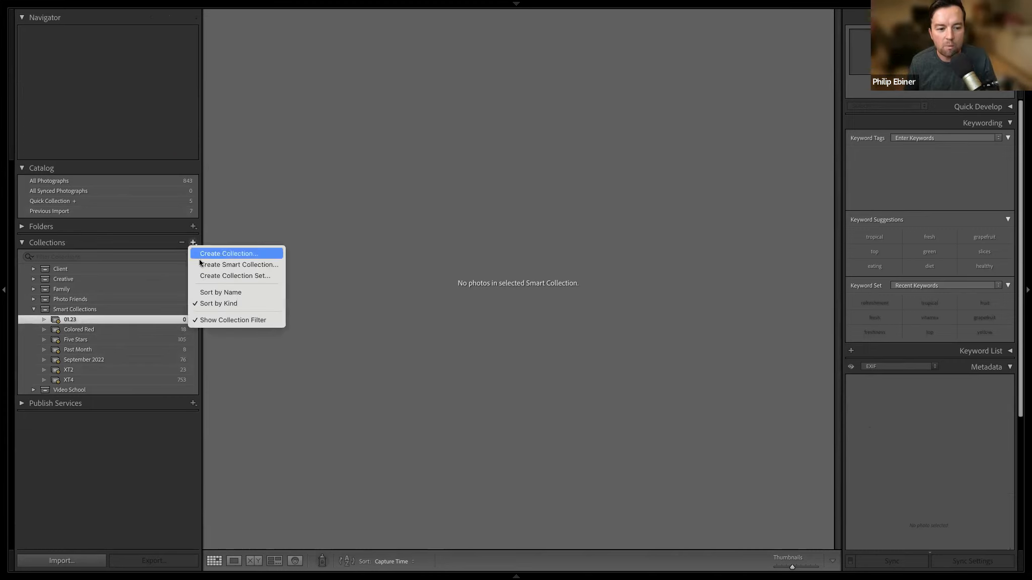
pyautogui.click(202, 263)
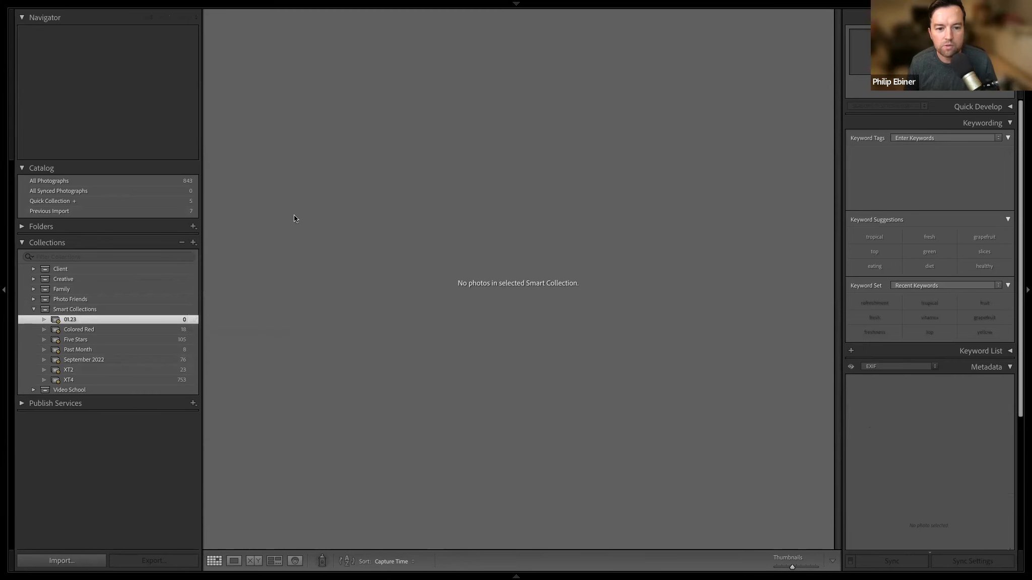
pyautogui.click(344, 184)
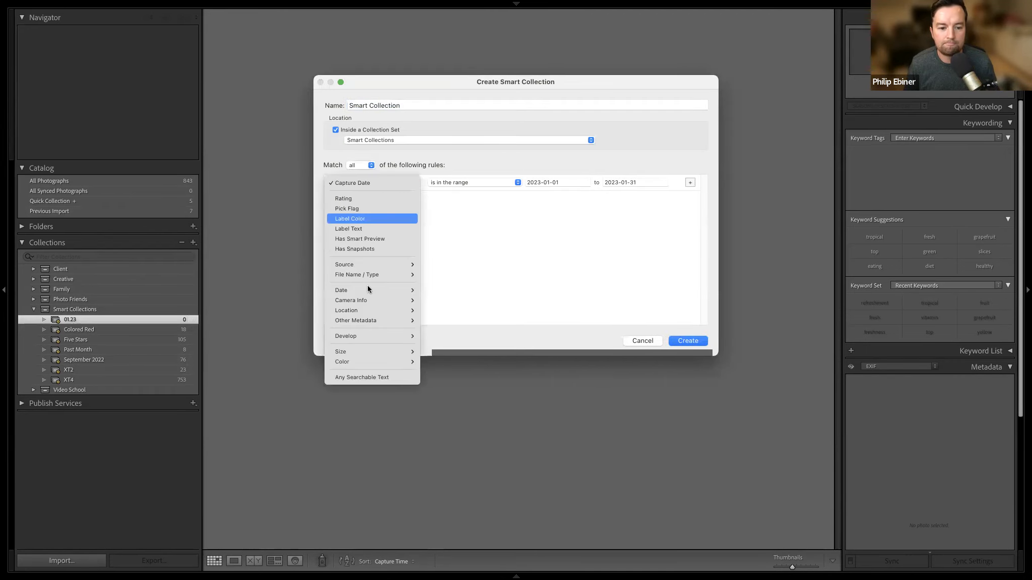
pyautogui.moveTo(372, 300)
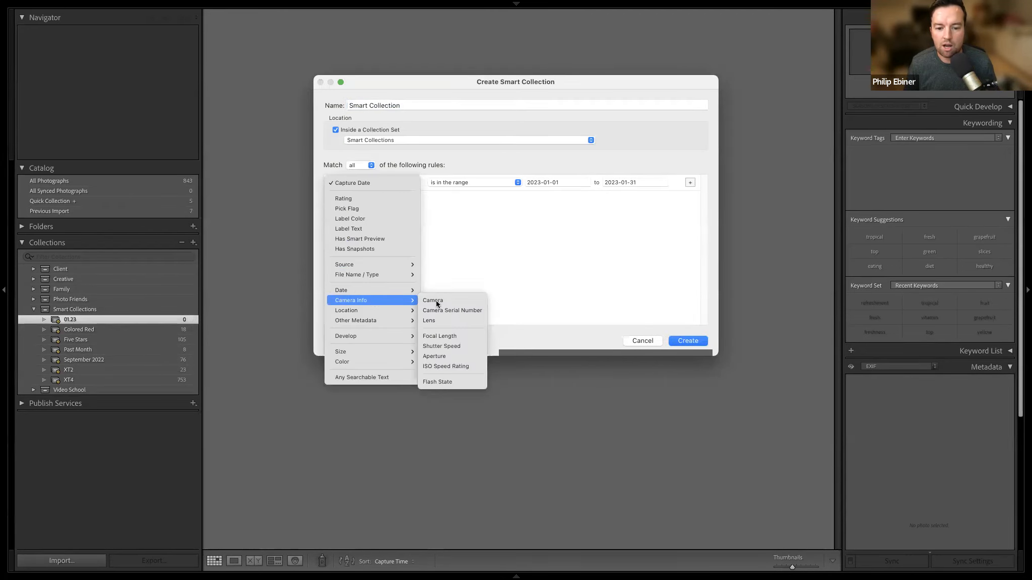
pyautogui.click(453, 336)
pyautogui.doubleClick(555, 183)
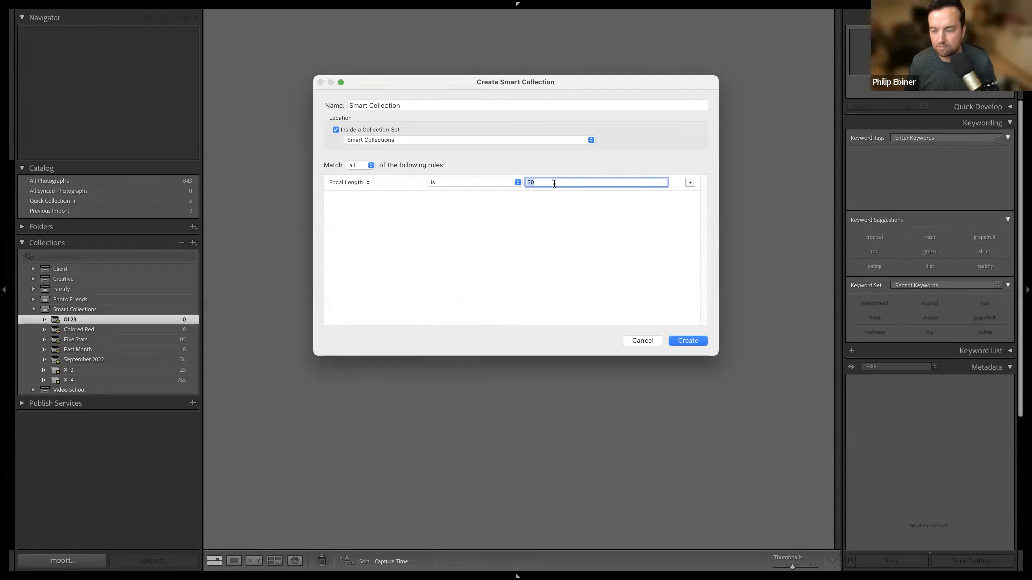
pyautogui.write('16')
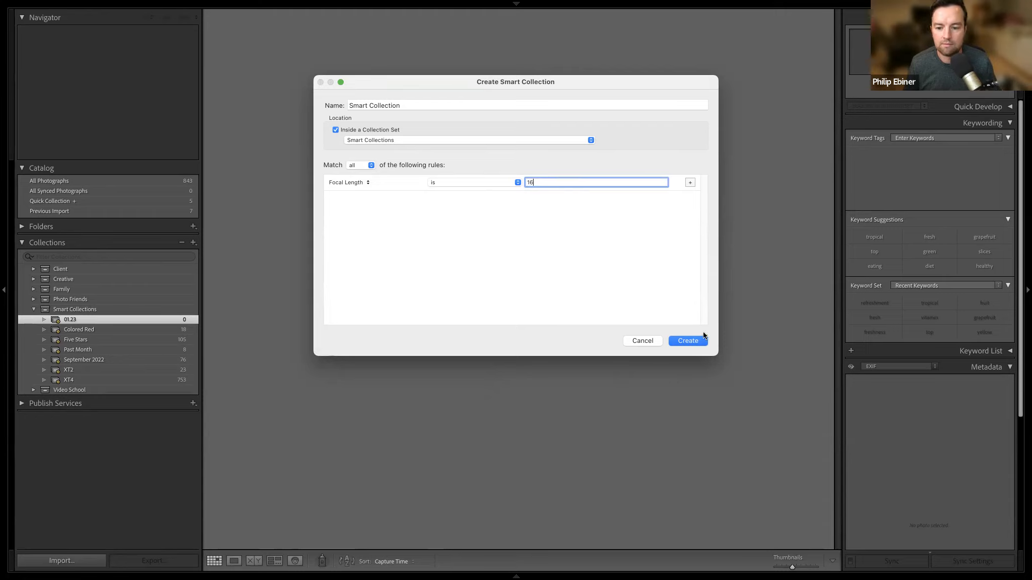
# Name the focal-length smart collection "16mm" and create it.
pyautogui.tripleClick(434, 104)
pyautogui.press('BackSpace')
pyautogui.write('16mm')
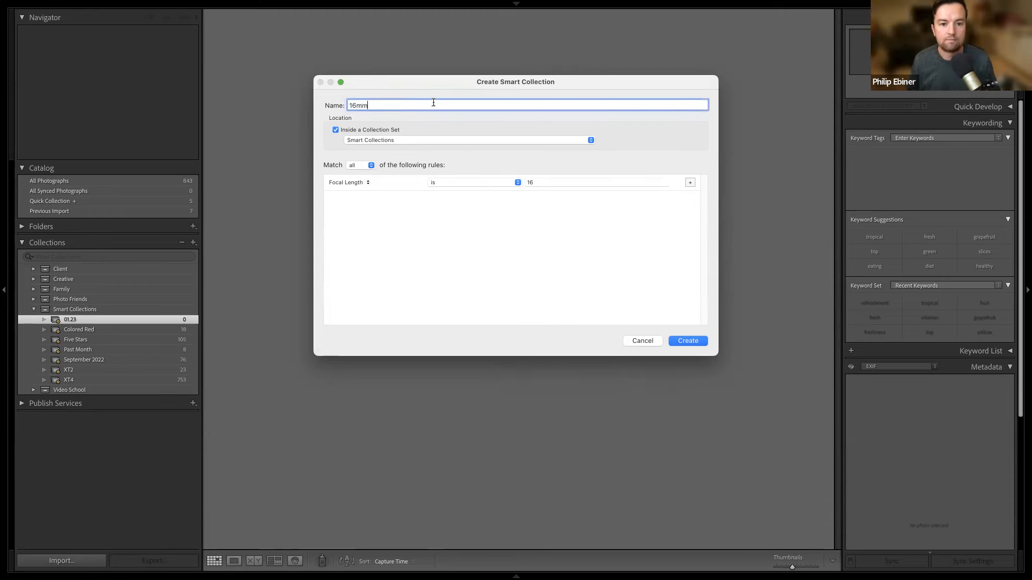
pyautogui.click(684, 343)
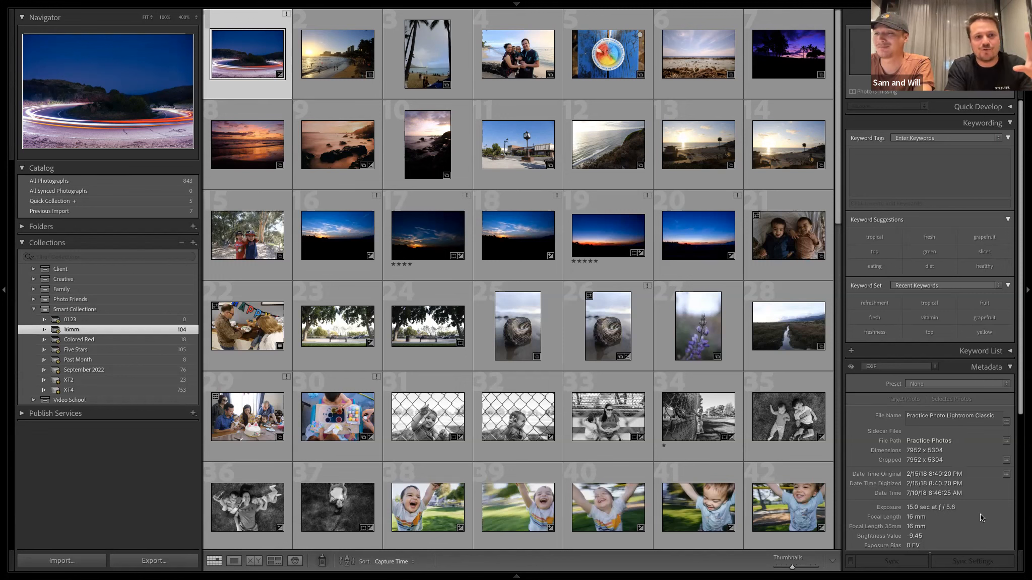
pyautogui.moveTo(604, 8)
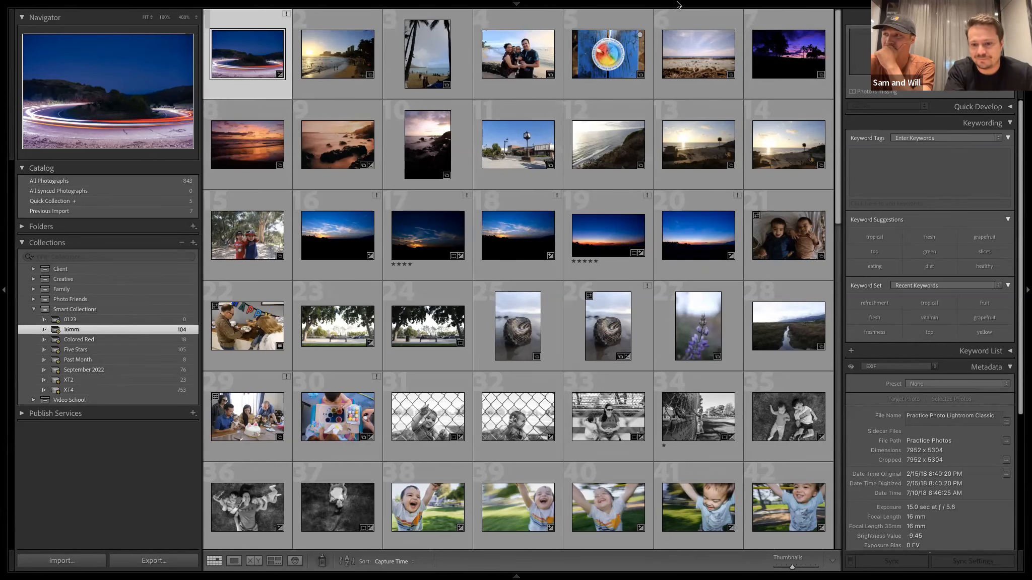
pyautogui.moveTo(762, 12)
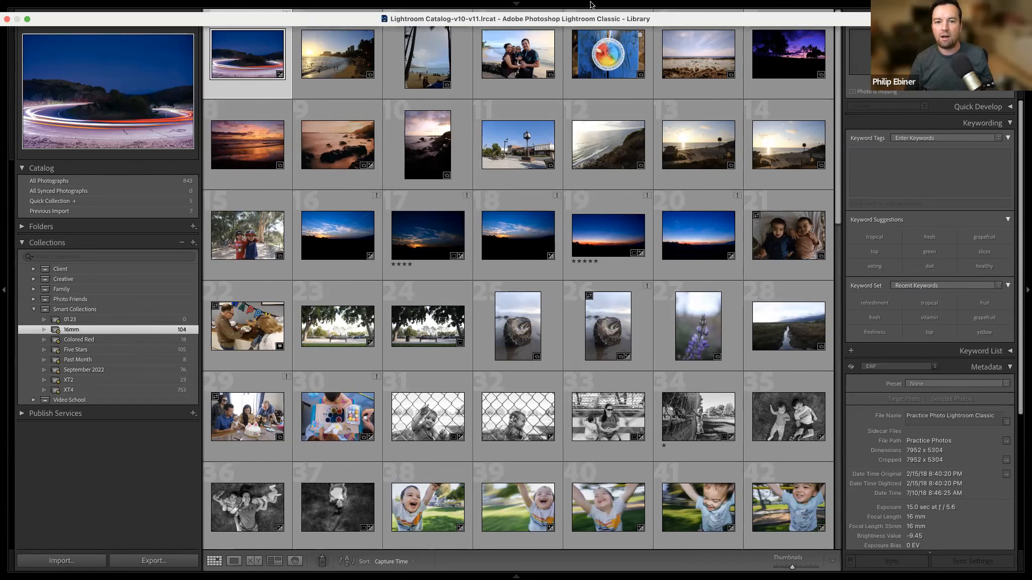
pyautogui.moveTo(225, 15)
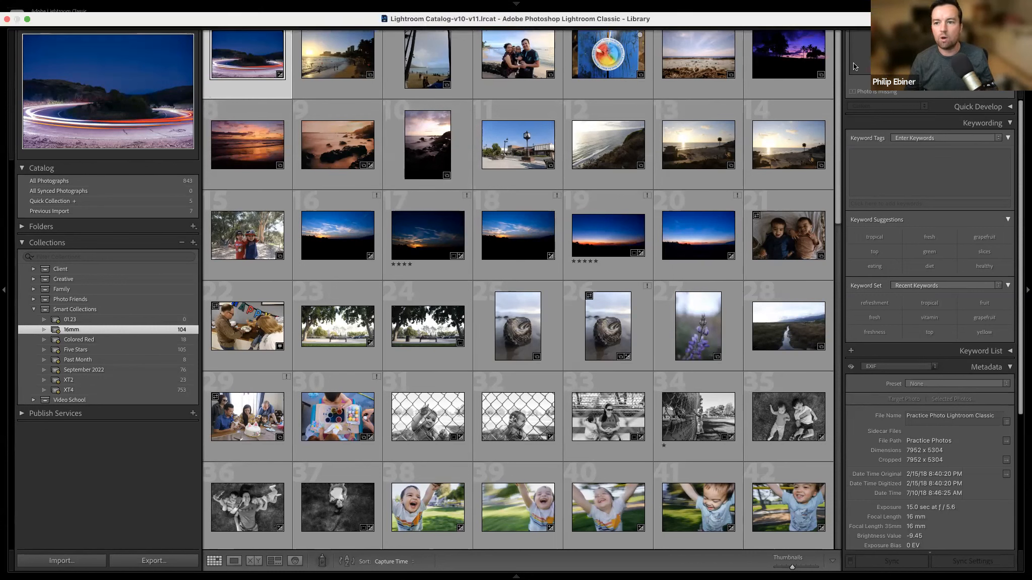
pyautogui.click(27, 19)
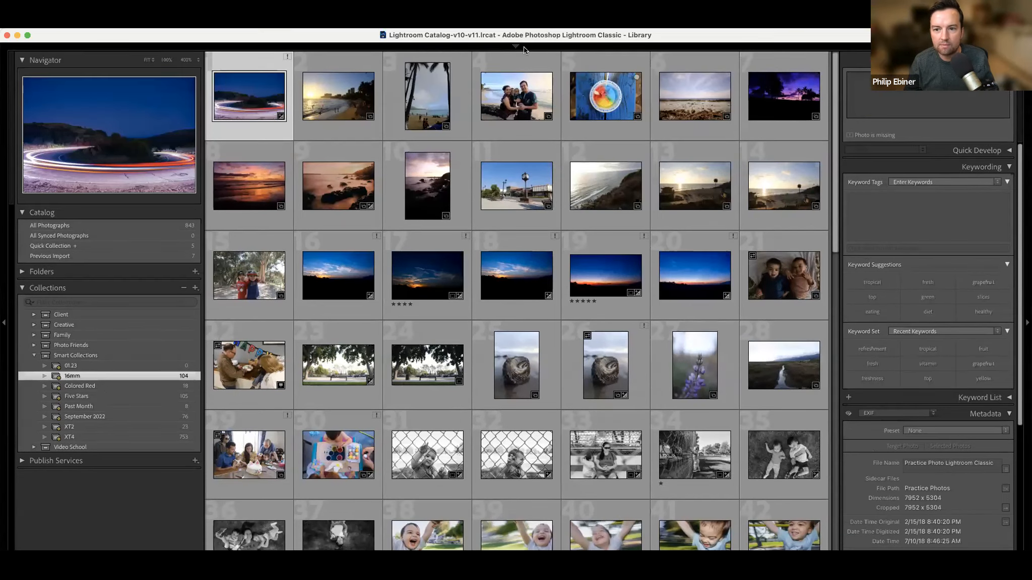
pyautogui.moveTo(742, 61)
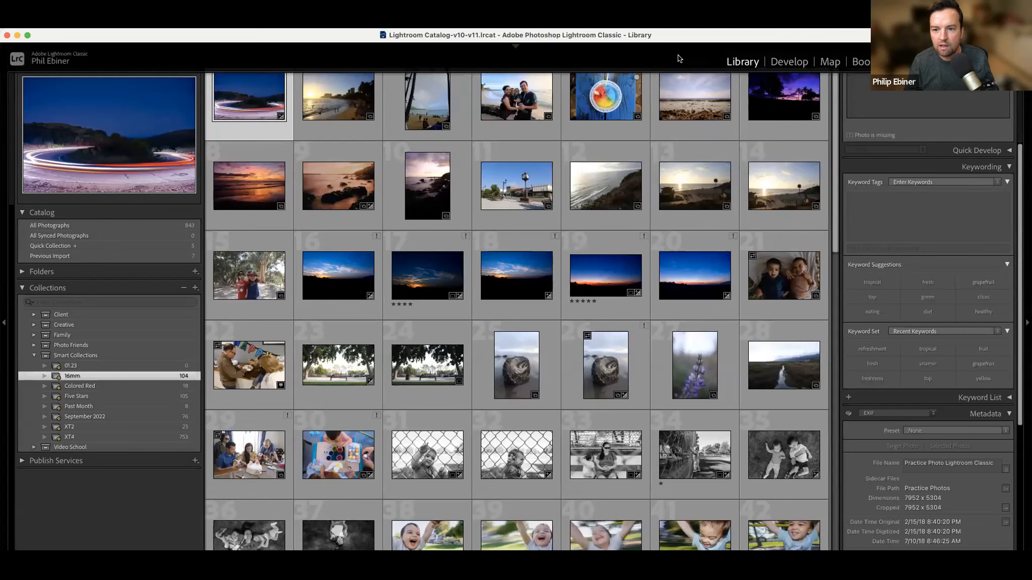
pyautogui.moveTo(50, 35); pyautogui.dragTo(49, 17)
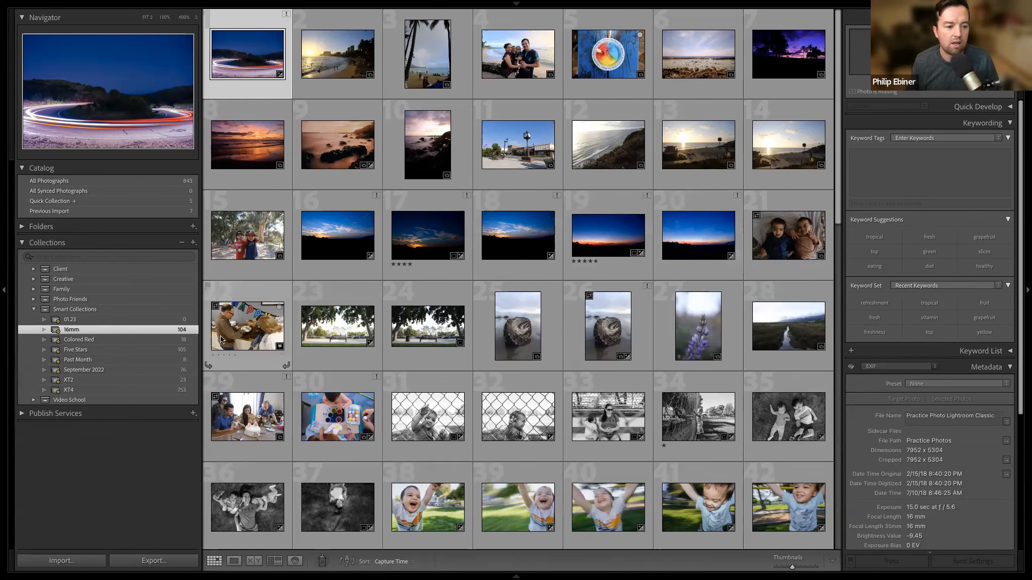
# Collapse the Smart Collections set and begin a photo import with all photos unchecked.
pyautogui.click(34, 309)
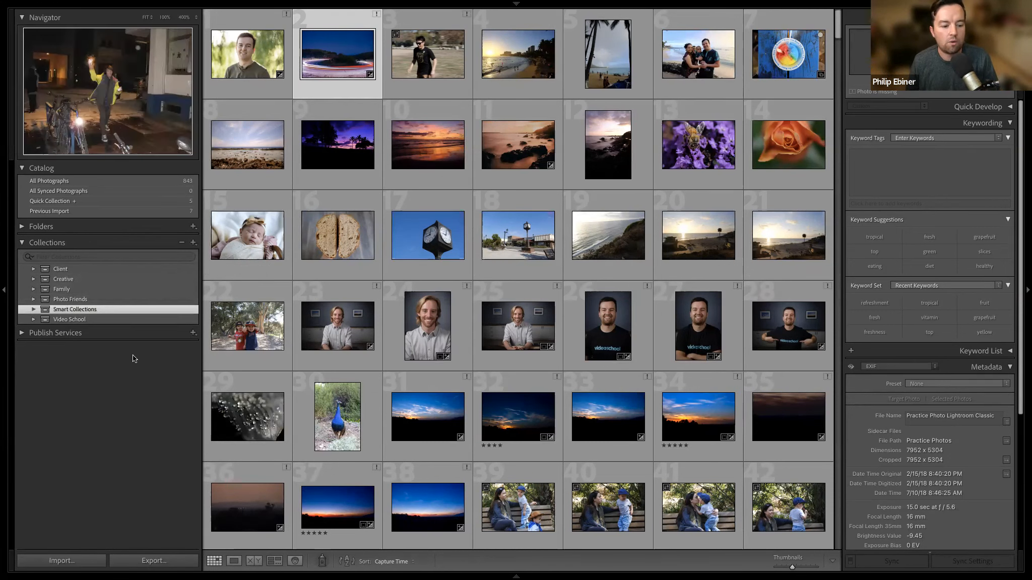
pyautogui.click(61, 561)
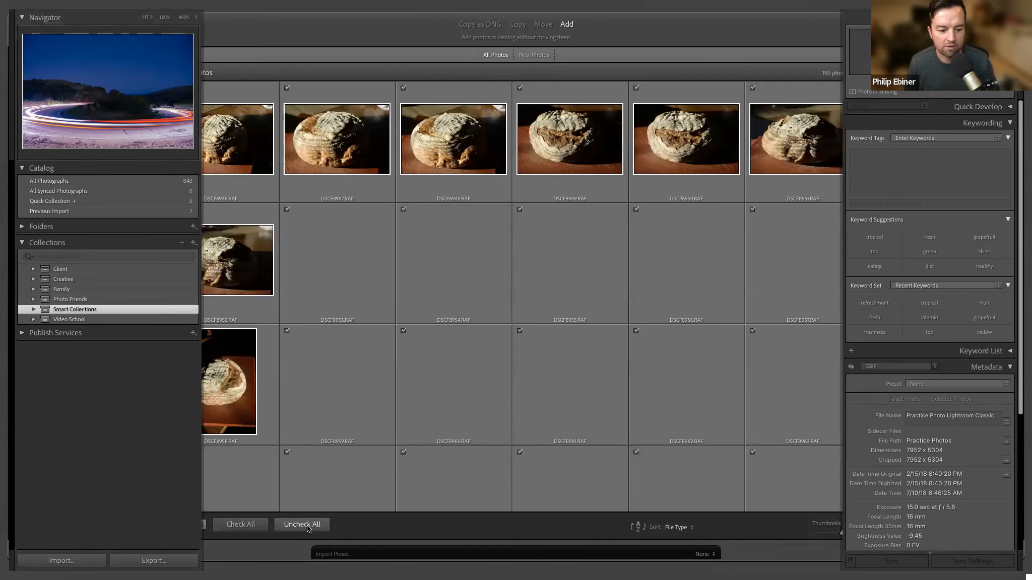
pyautogui.click(308, 527)
# Mark only the bread loaf photos in the first row and at the start of the second row for import.
pyautogui.click(221, 151)
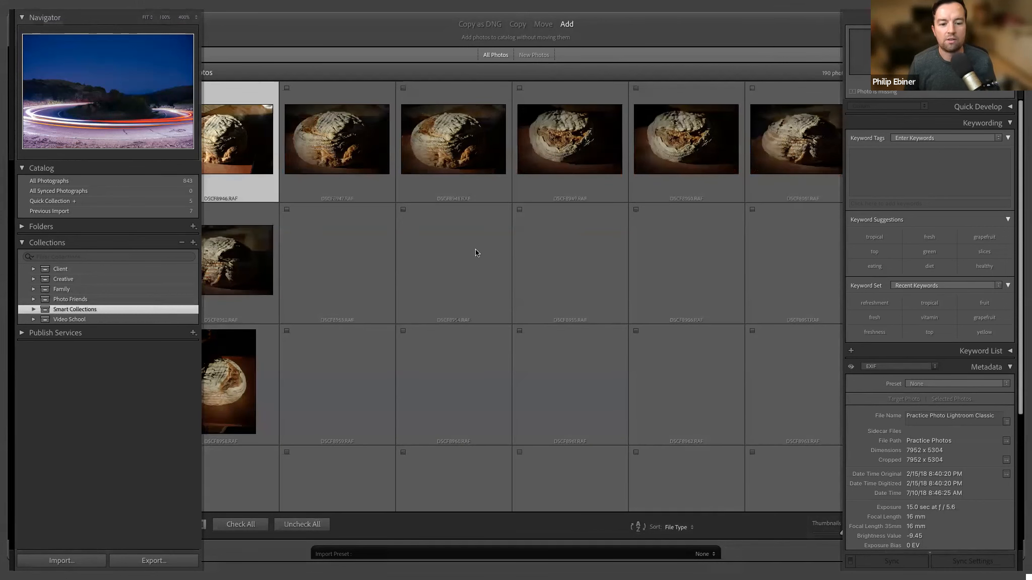
pyautogui.keyDown('shift'); pyautogui.click(273, 281); pyautogui.keyUp('shift')
pyautogui.click(173, 90)
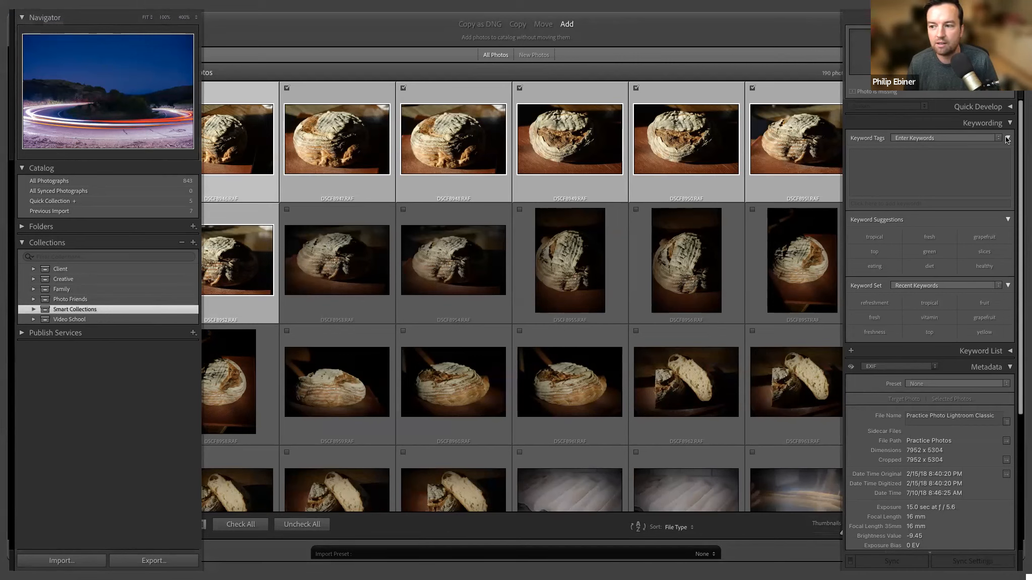
# Create a collection named "8 Bread" inside the Family collection set for the imported photos and start the import.
pyautogui.press('super+n')
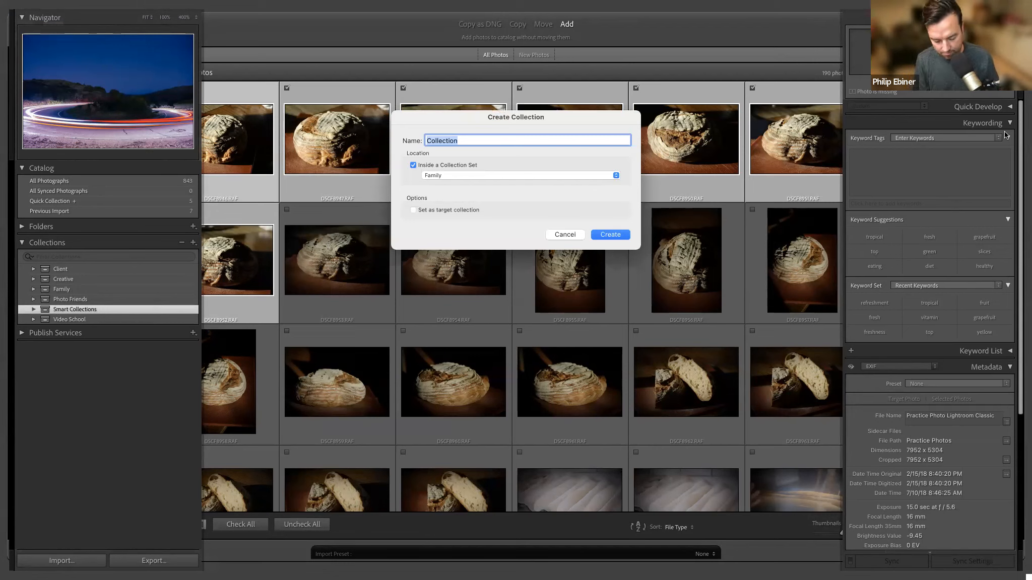
pyautogui.write('8 Bread')
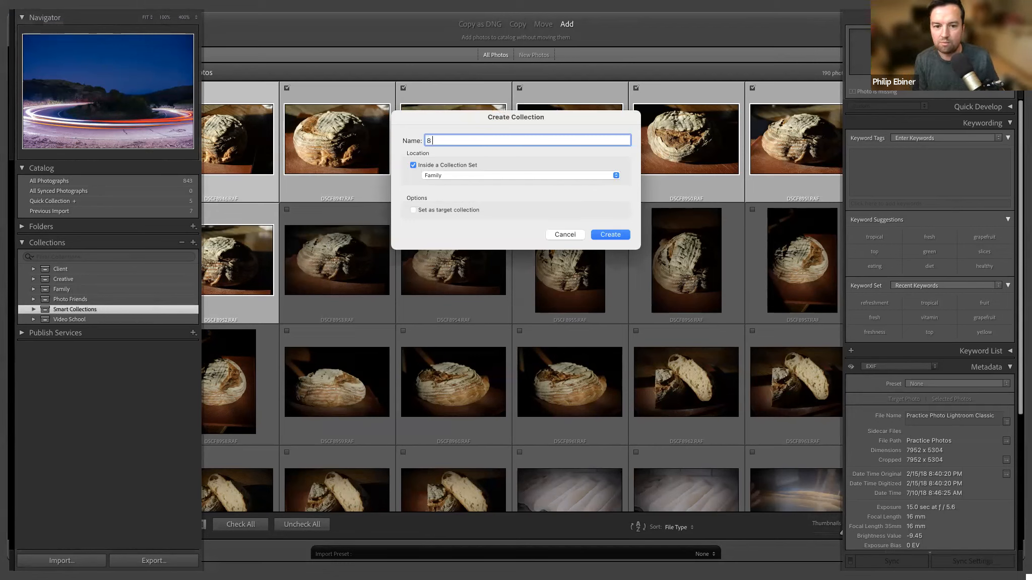
pyautogui.click(476, 175)
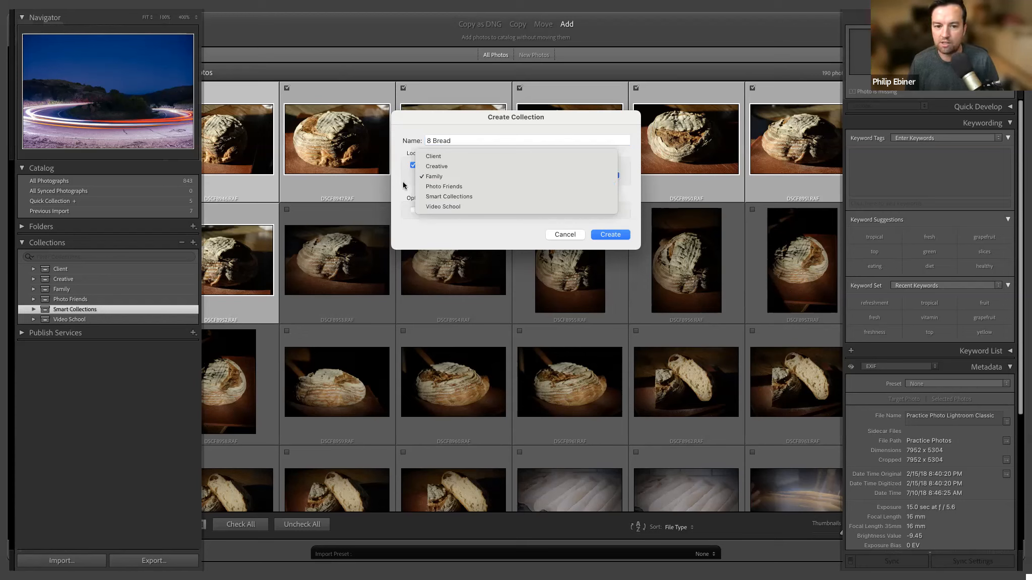
pyautogui.click(433, 177)
pyautogui.click(610, 234)
pyautogui.click(998, 555)
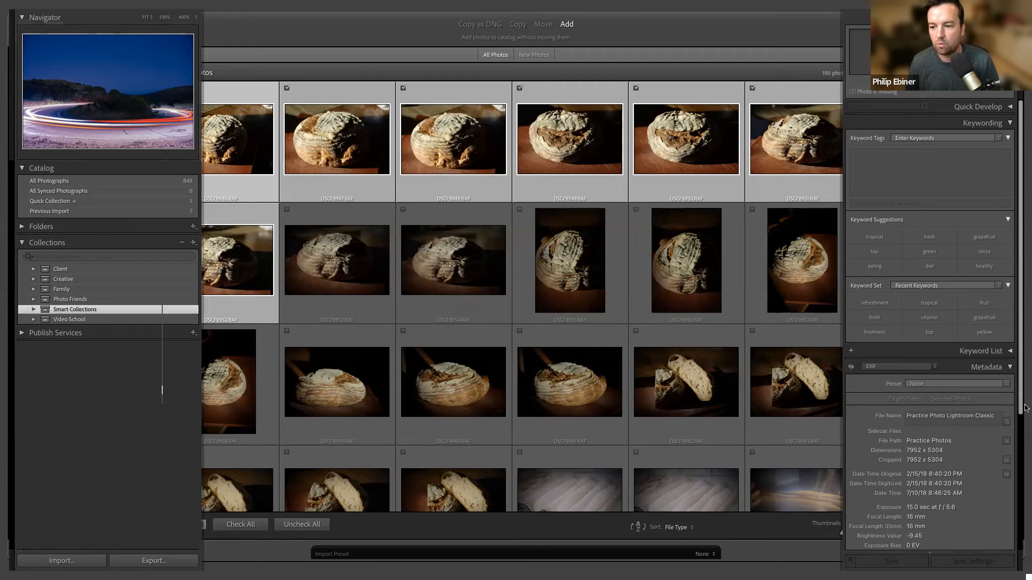
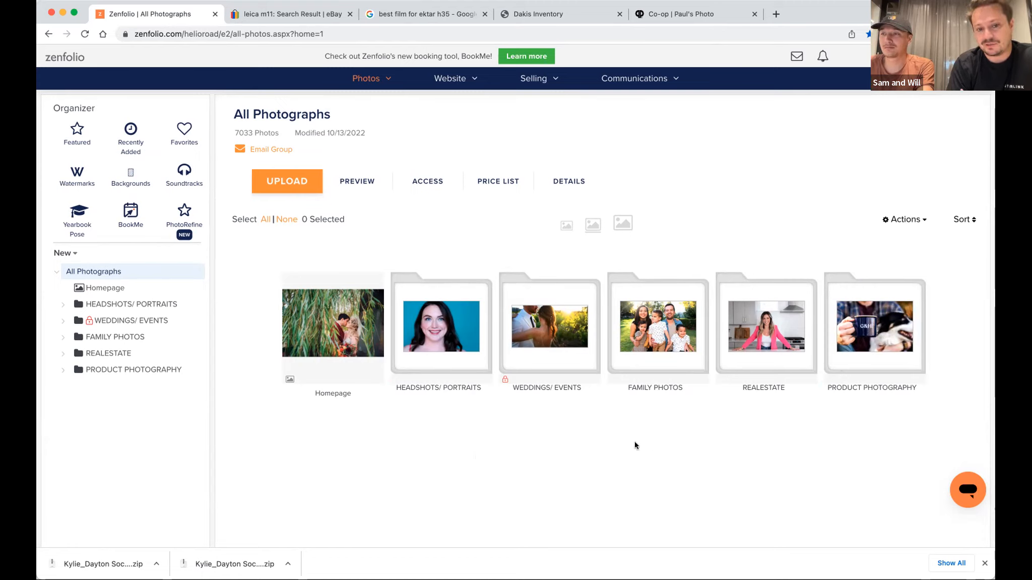
# In Zenfolio, expand the WEDDINGS/ EVENTS group and open the couple's wedding group that contains R + M Wedding Edits.
pyautogui.click(559, 356)
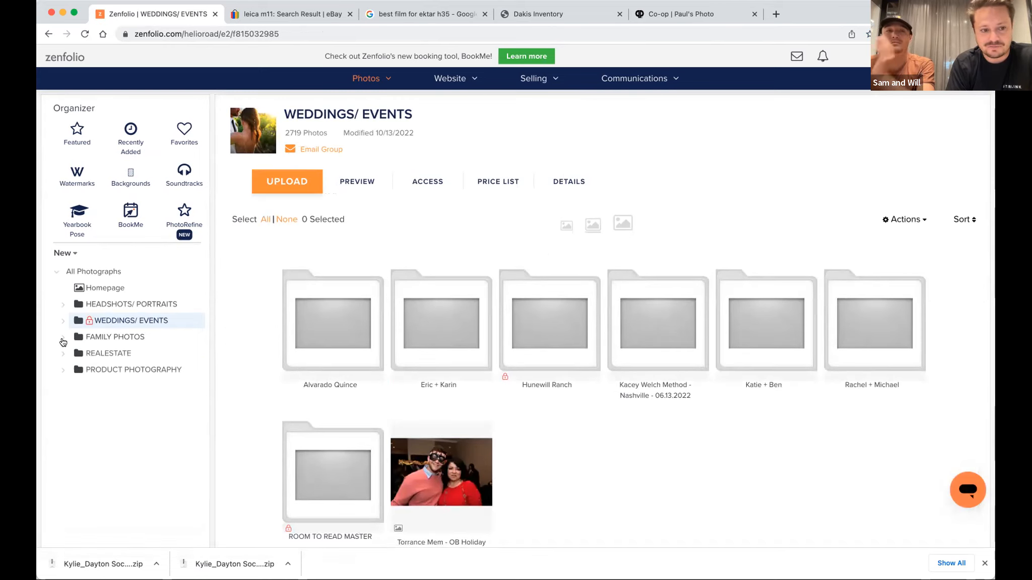
pyautogui.click(62, 322)
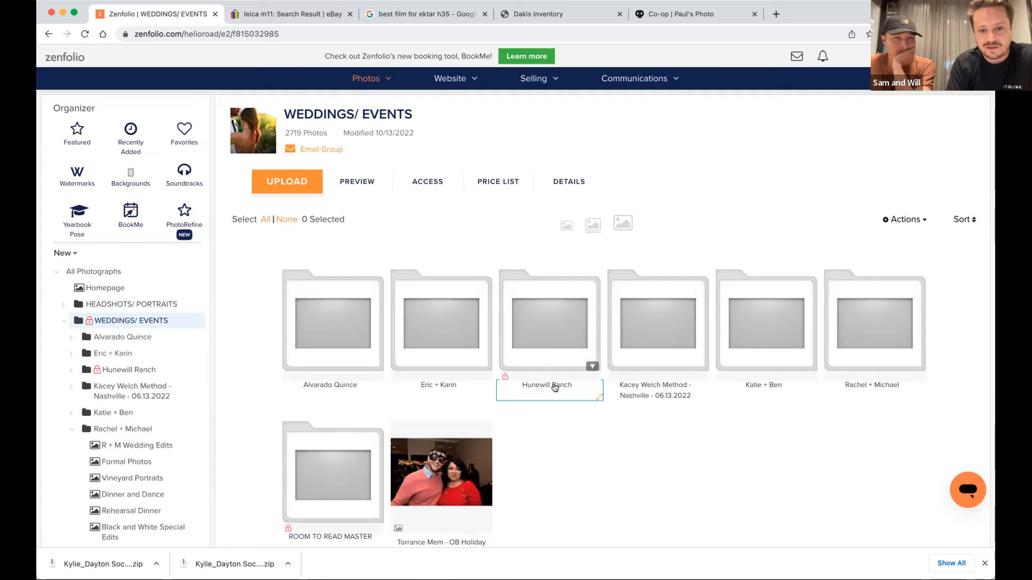
pyautogui.scroll(-1, 577, 461)
pyautogui.click(857, 305)
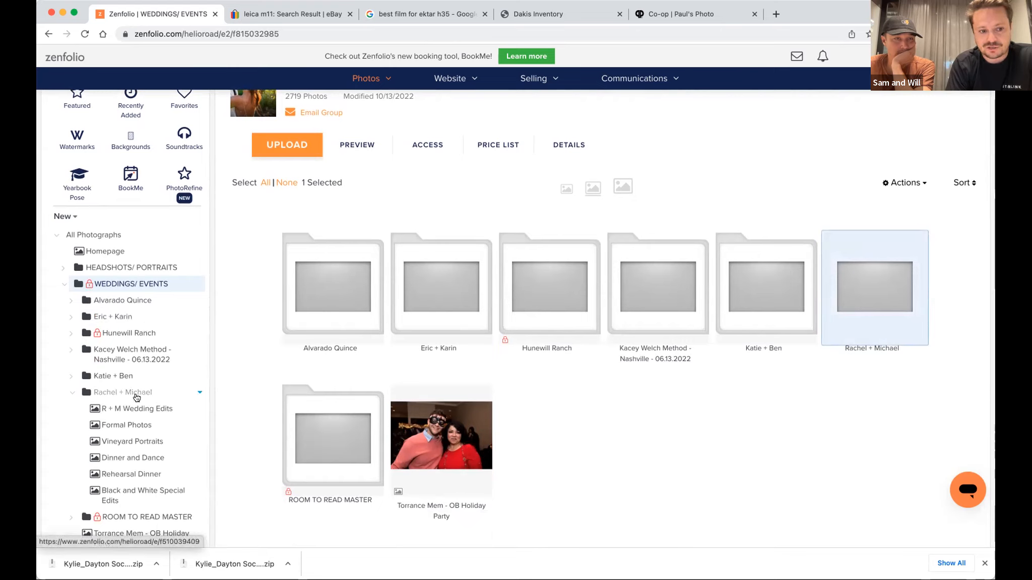
pyautogui.scroll(-1, 137, 400)
pyautogui.click(116, 361)
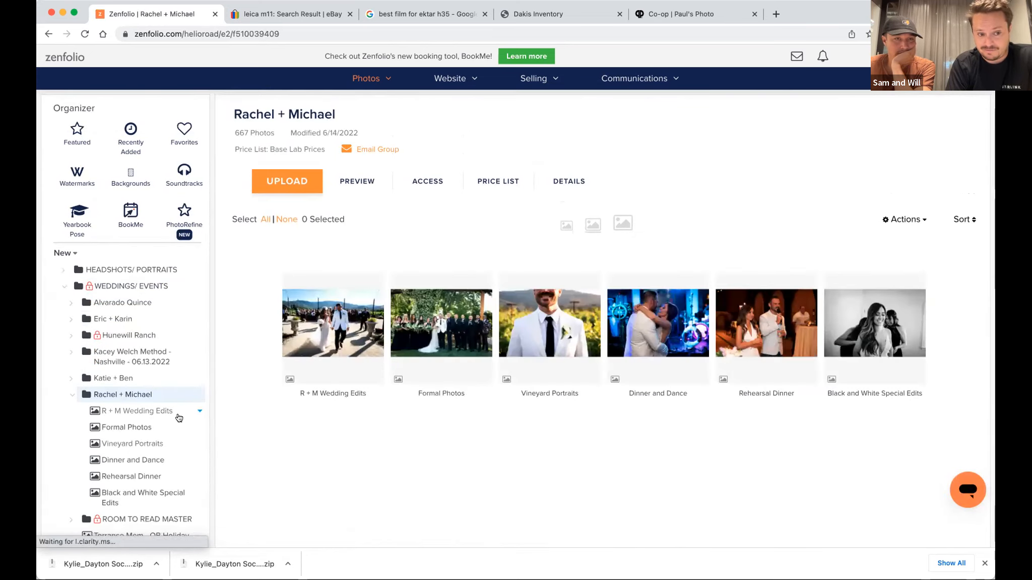
# Open the R + M Wedding Edits gallery in the organizer and look through its photo thumbnails.
pyautogui.scroll(-1, 179, 418)
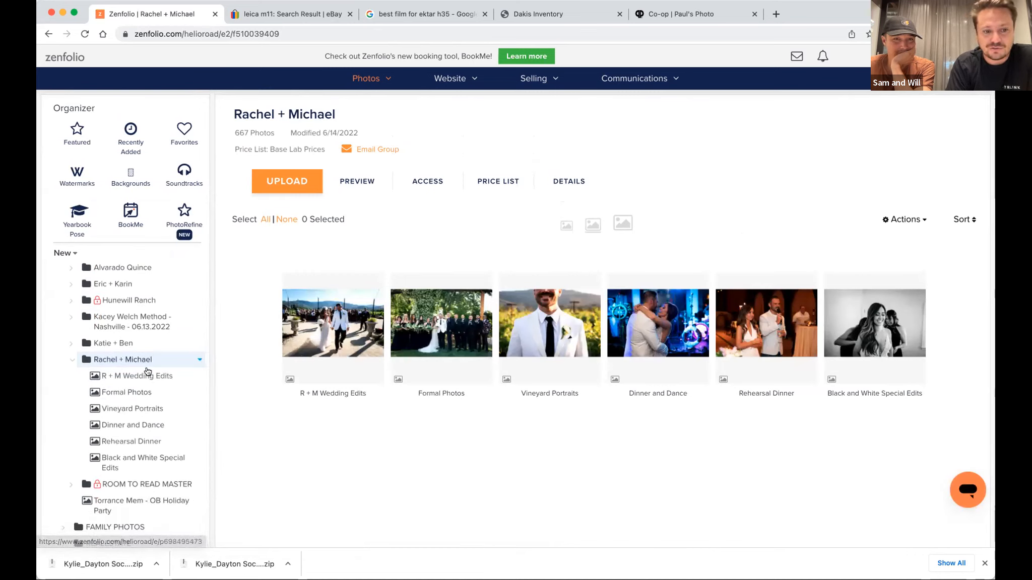
pyautogui.click(157, 380)
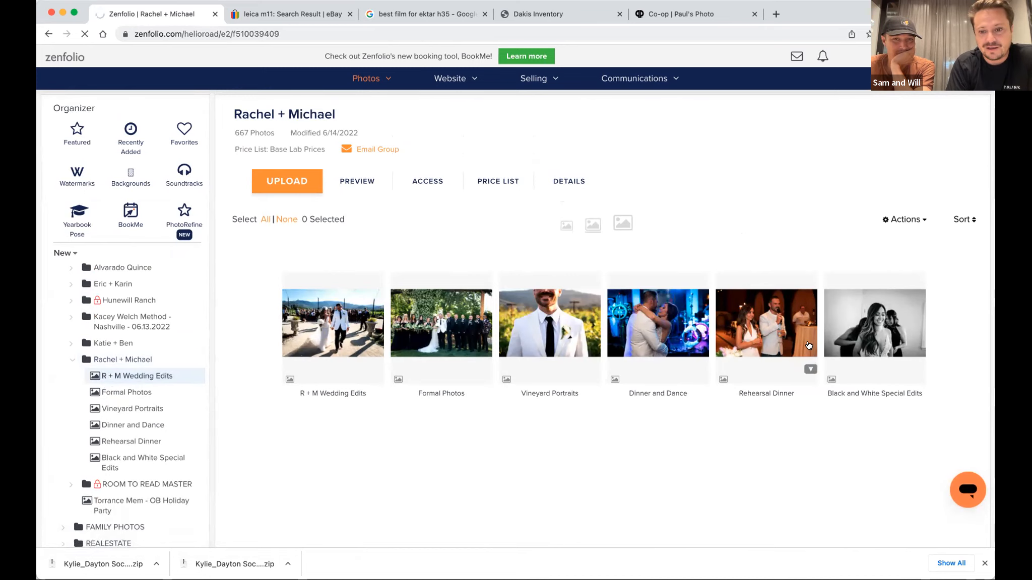
pyautogui.scroll(-2, 463, 403)
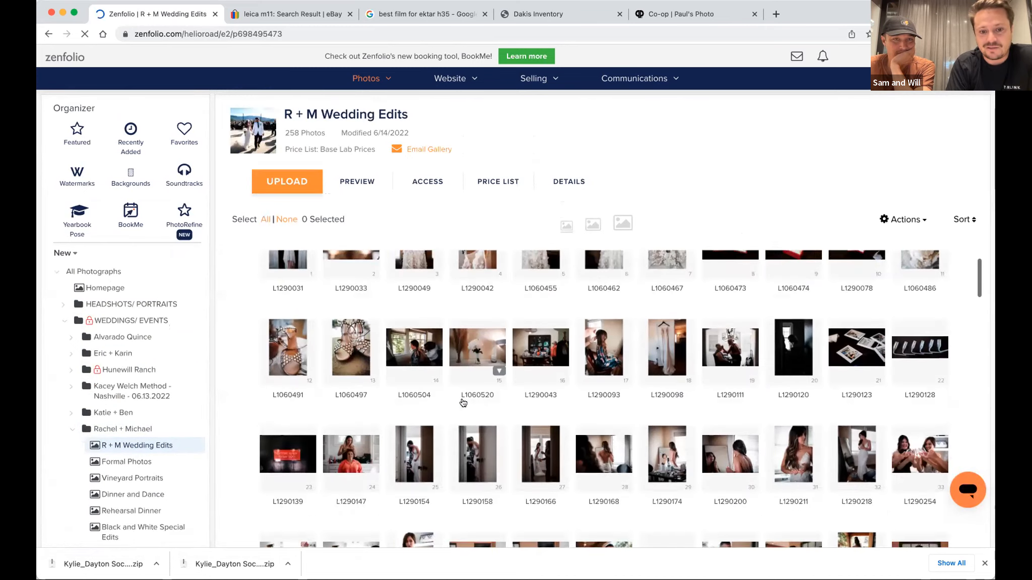
pyautogui.scroll(-2, 534, 407)
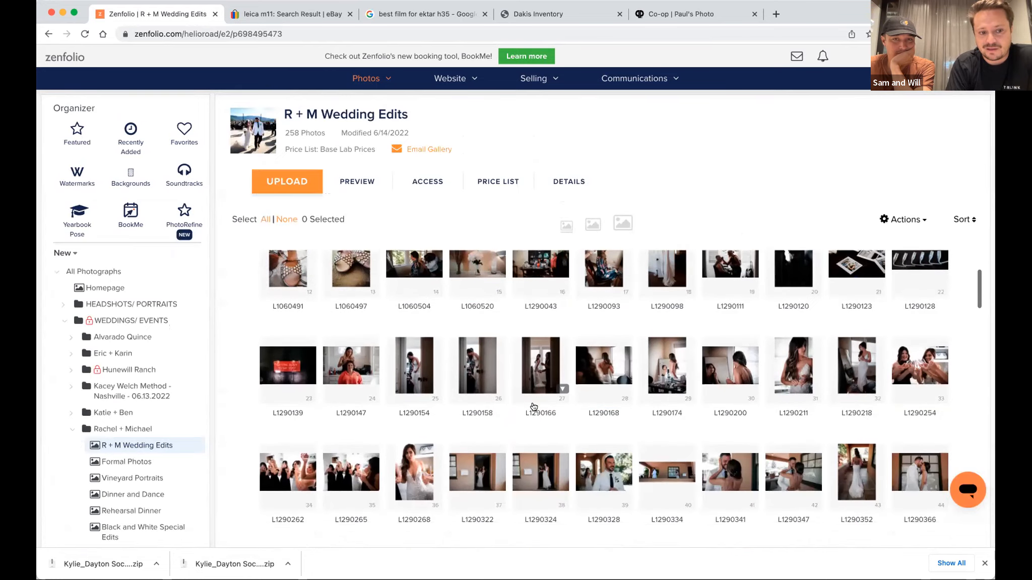
pyautogui.scroll(-2, 496, 365)
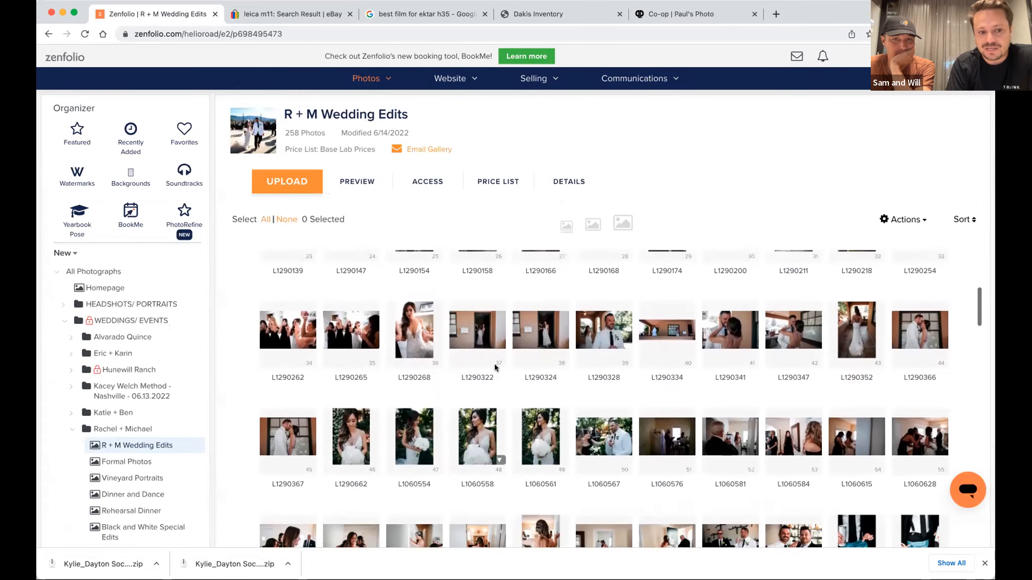
# Preview the couple's wedding group as visitors see it and open the R + M Wedding Edits gallery there.
pyautogui.click(132, 429)
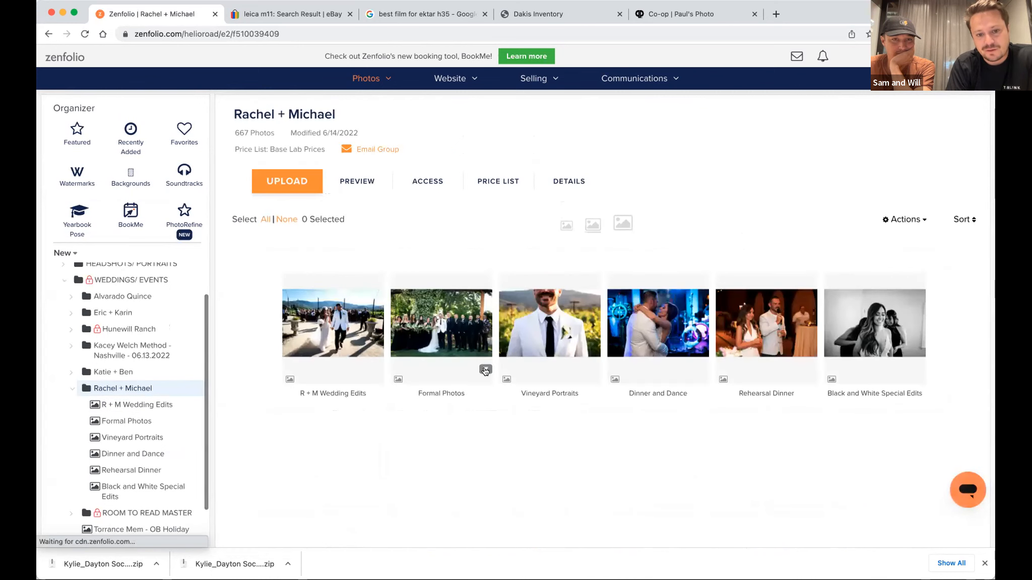
pyautogui.click(358, 183)
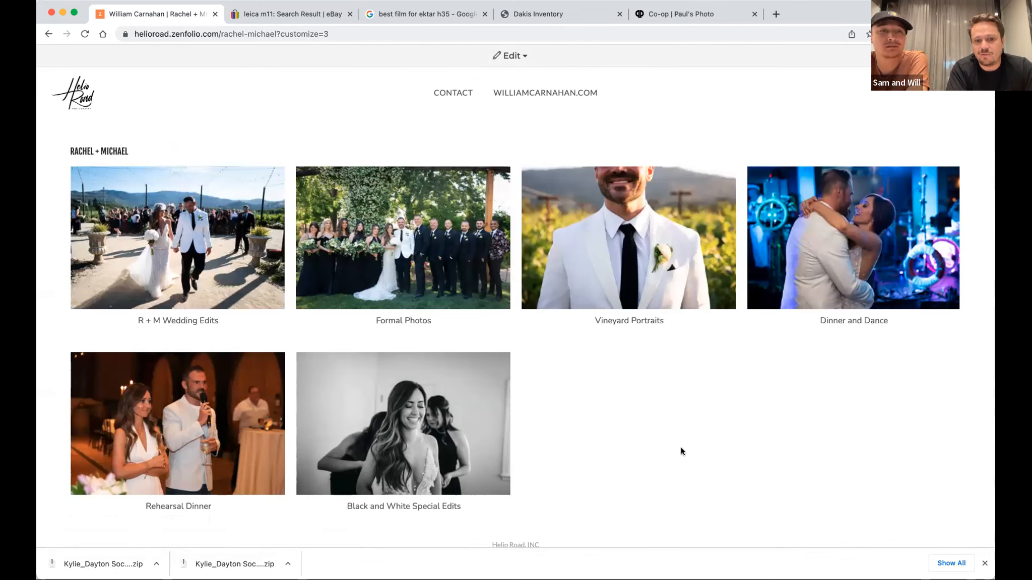
pyautogui.click(202, 255)
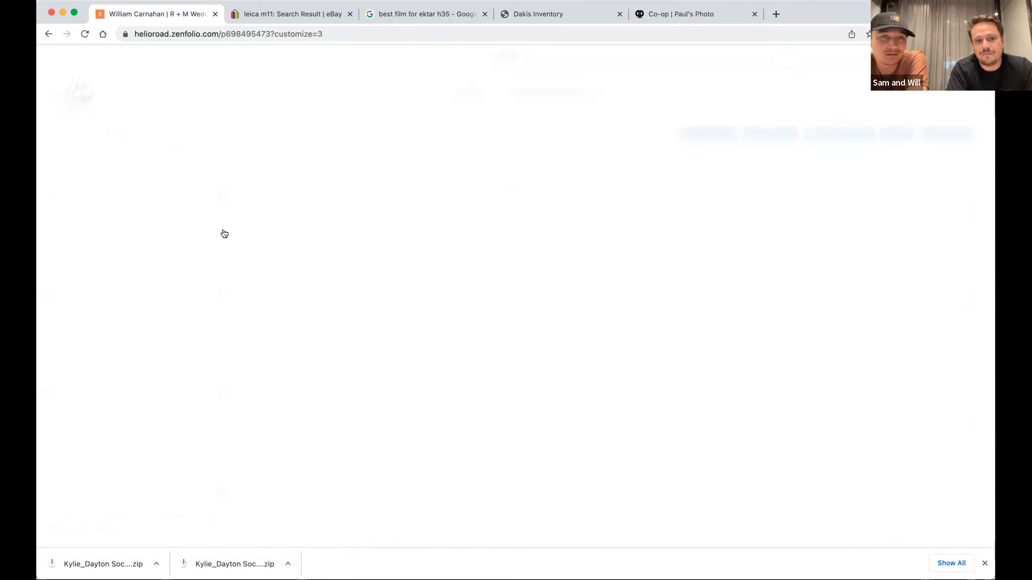
# Examine the photo layout of the R + M Wedding Edits gallery in the visitor preview.
pyautogui.scroll(-2, 519, 328)
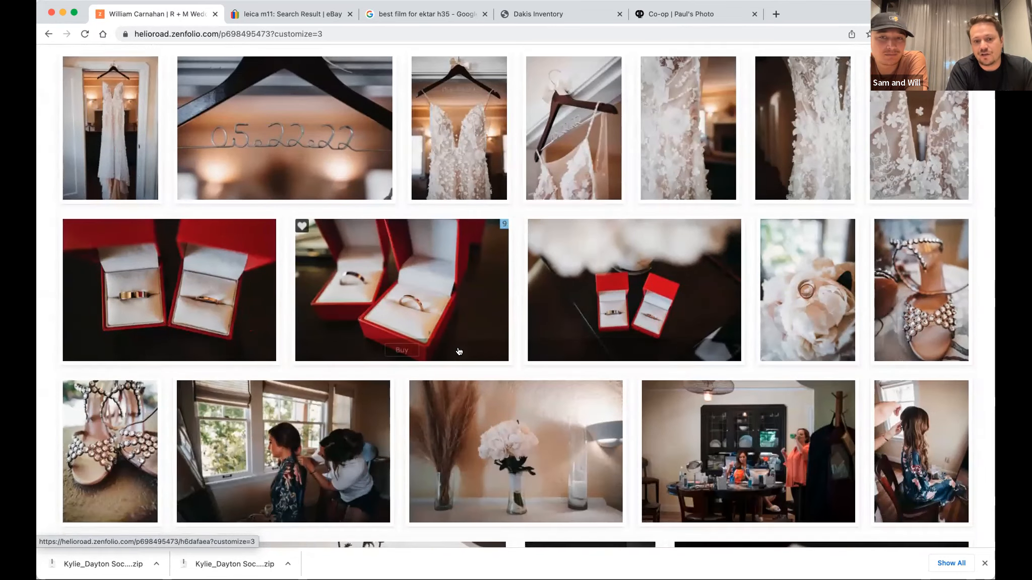
pyautogui.scroll(-4, 519, 328)
pyautogui.scroll(-9, 459, 352)
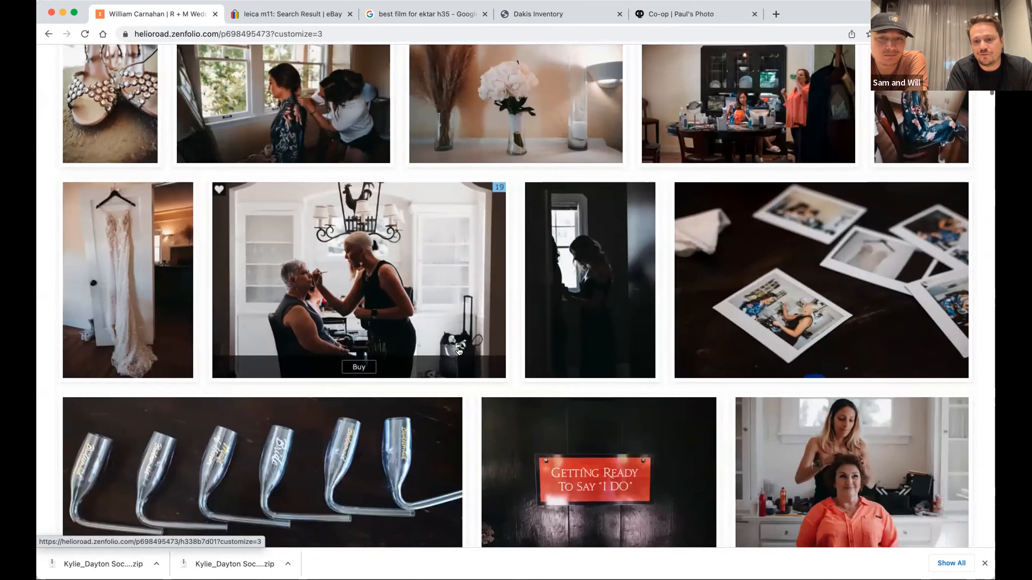
pyautogui.scroll(-6, 459, 351)
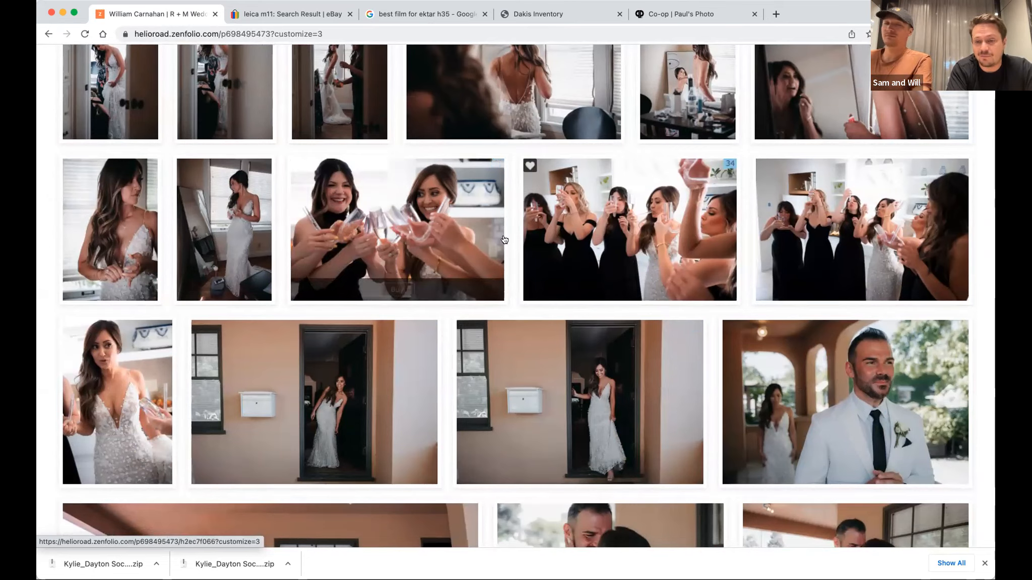
pyautogui.scroll(-5, 411, 186)
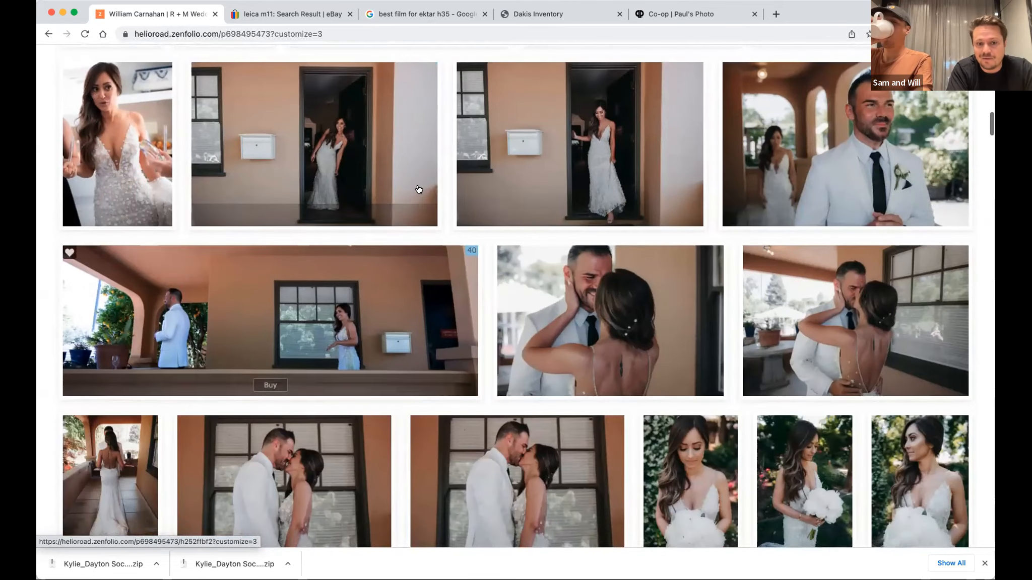
pyautogui.scroll(-18, 418, 189)
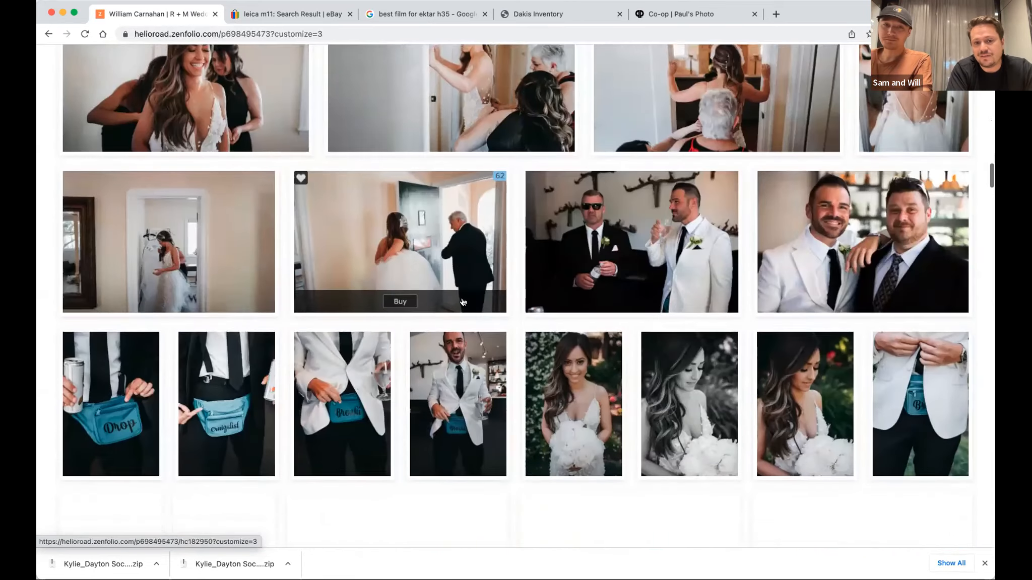
pyautogui.scroll(-8, 463, 302)
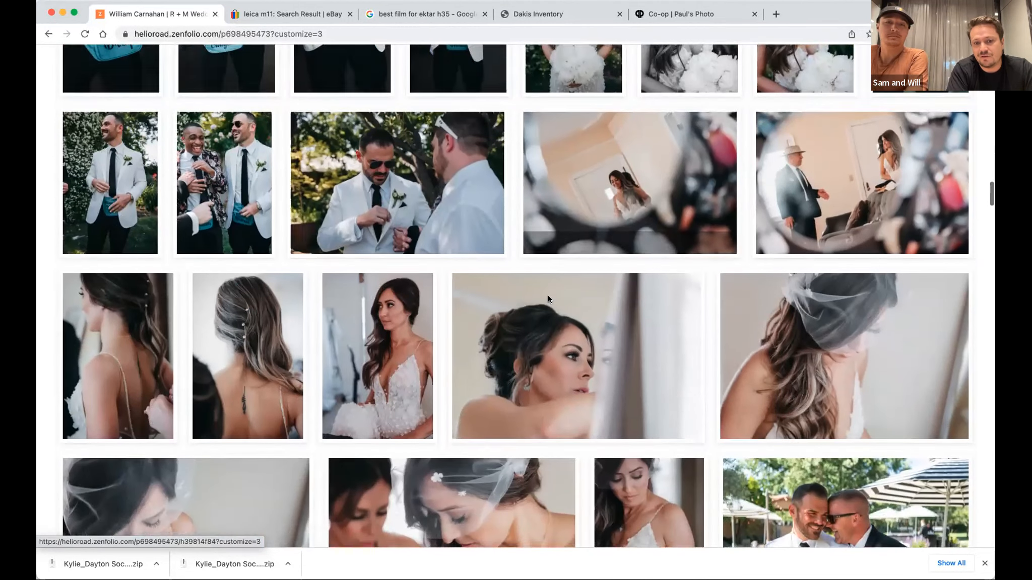
pyautogui.scroll(-1, 549, 298)
pyautogui.scroll(2, 441, 313)
# View the gallery photos individually, starting with the bride's bouquet portrait L1290665, and return to the gallery overview.
pyautogui.click(570, 132)
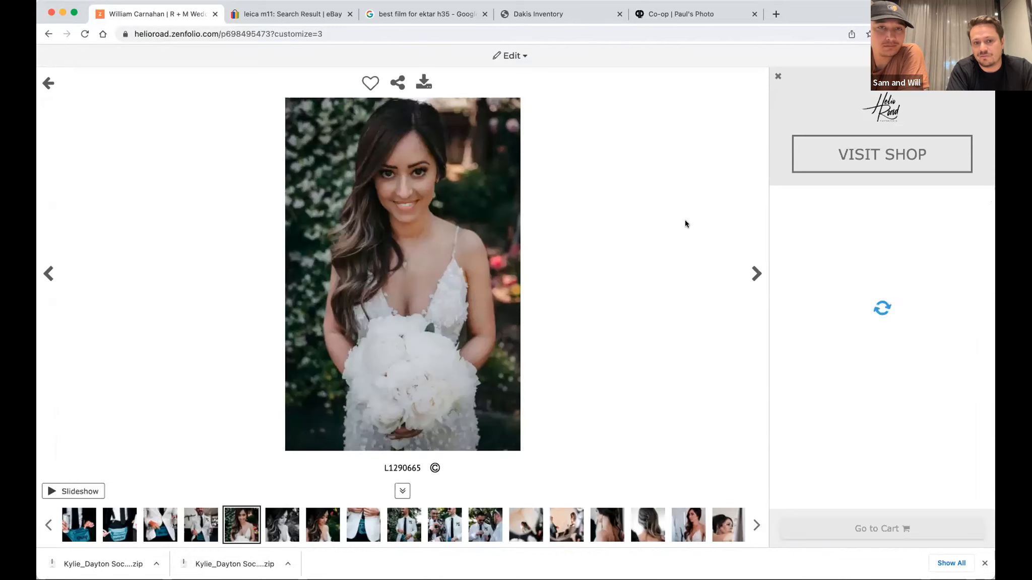
pyautogui.click(756, 273)
pyautogui.click(755, 273)
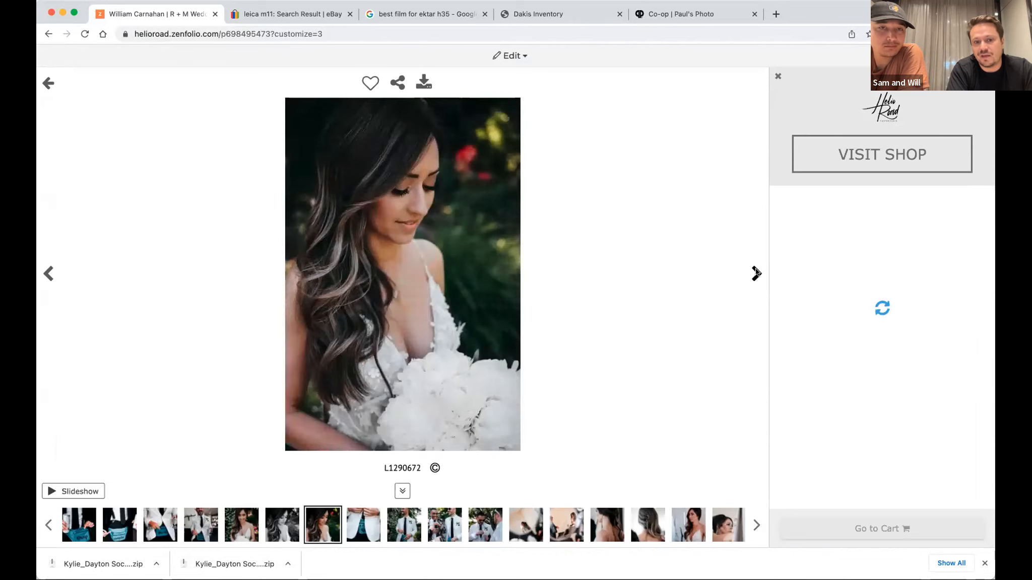
pyautogui.click(756, 273)
pyautogui.click(756, 273)
pyautogui.click(756, 272)
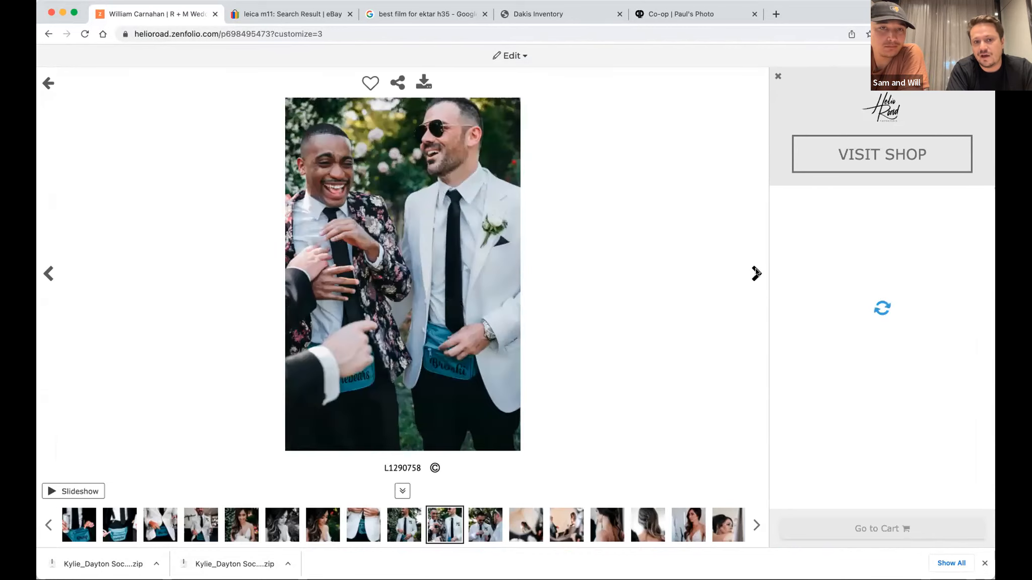
pyautogui.click(756, 273)
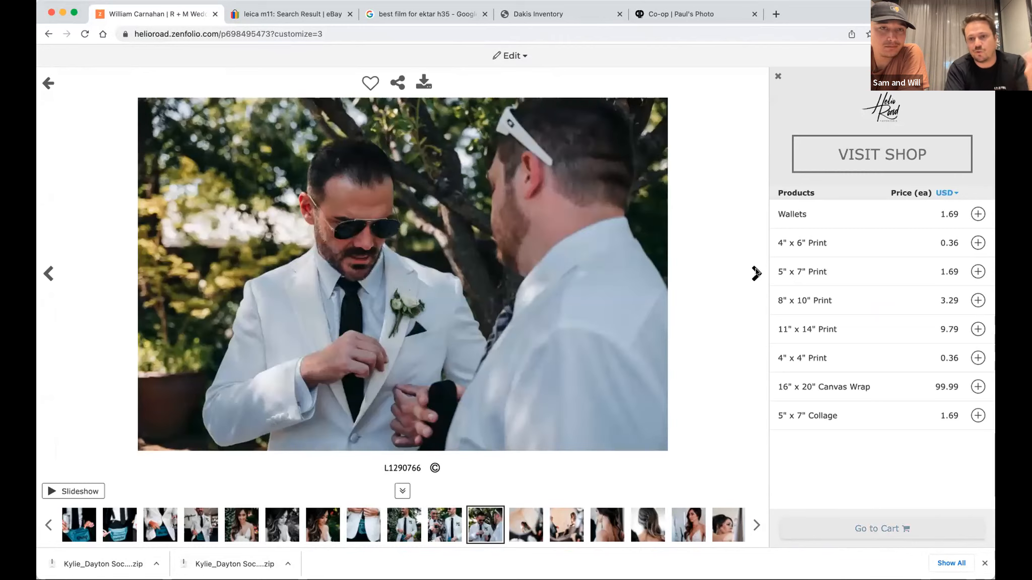
pyautogui.click(755, 273)
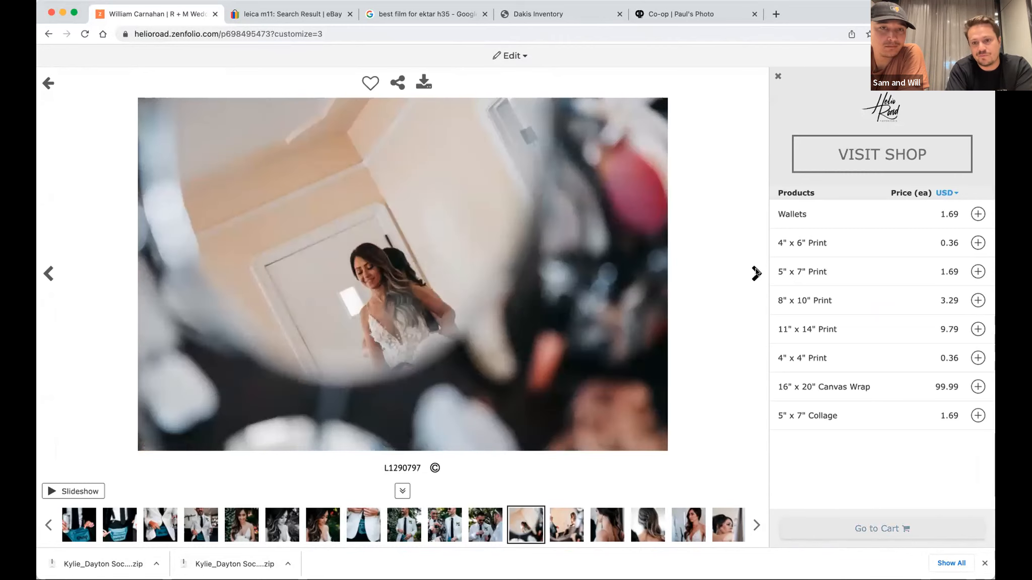
pyautogui.click(756, 273)
pyautogui.click(756, 273)
pyautogui.click(756, 273)
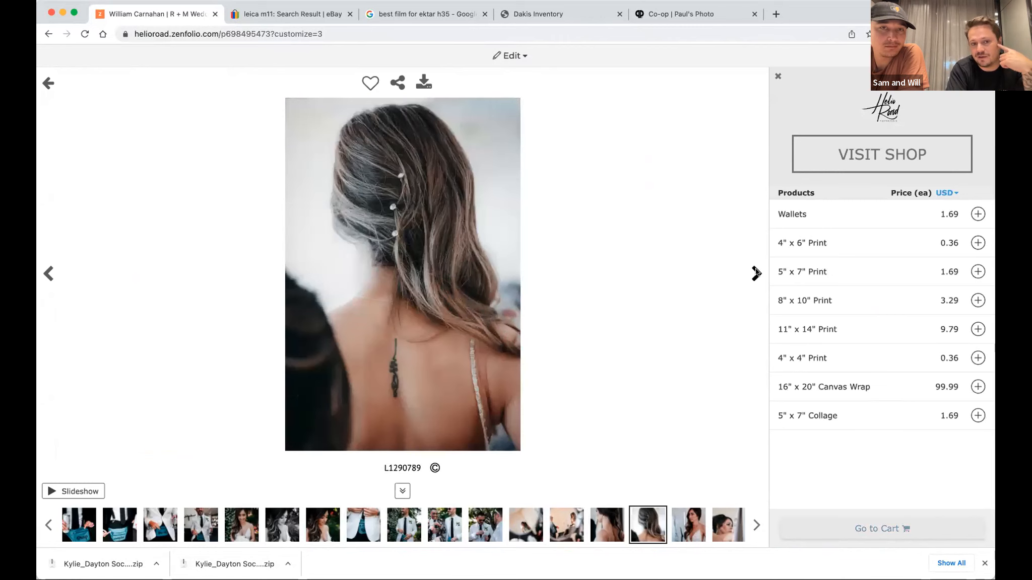
pyautogui.click(756, 273)
pyautogui.click(756, 272)
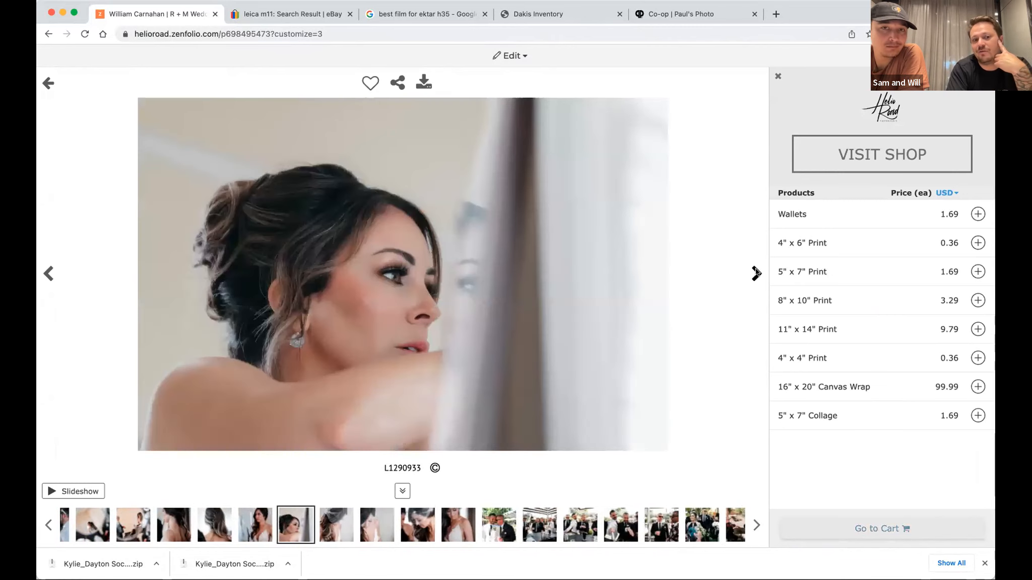
pyautogui.click(756, 273)
pyautogui.click(755, 272)
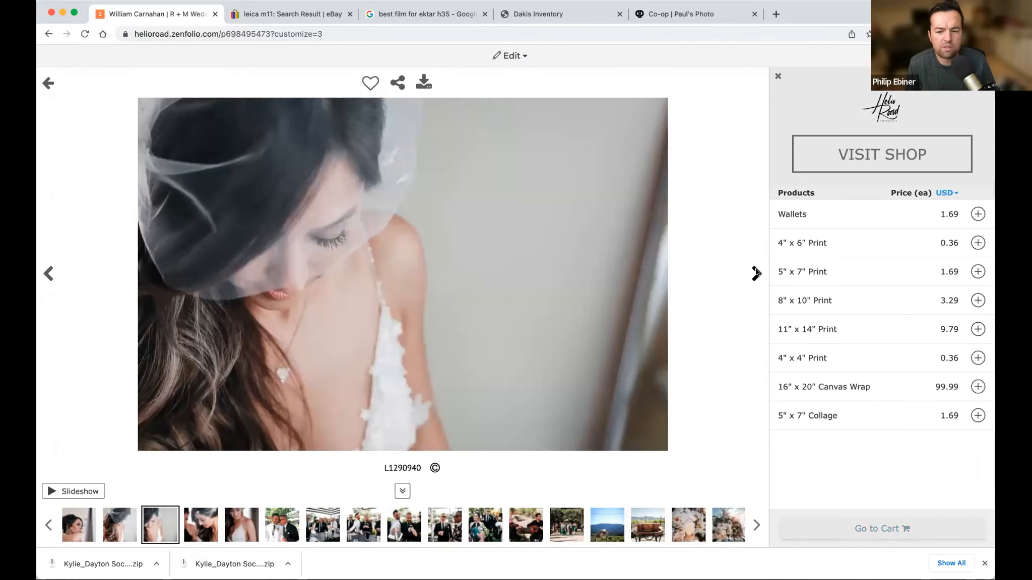
pyautogui.click(755, 273)
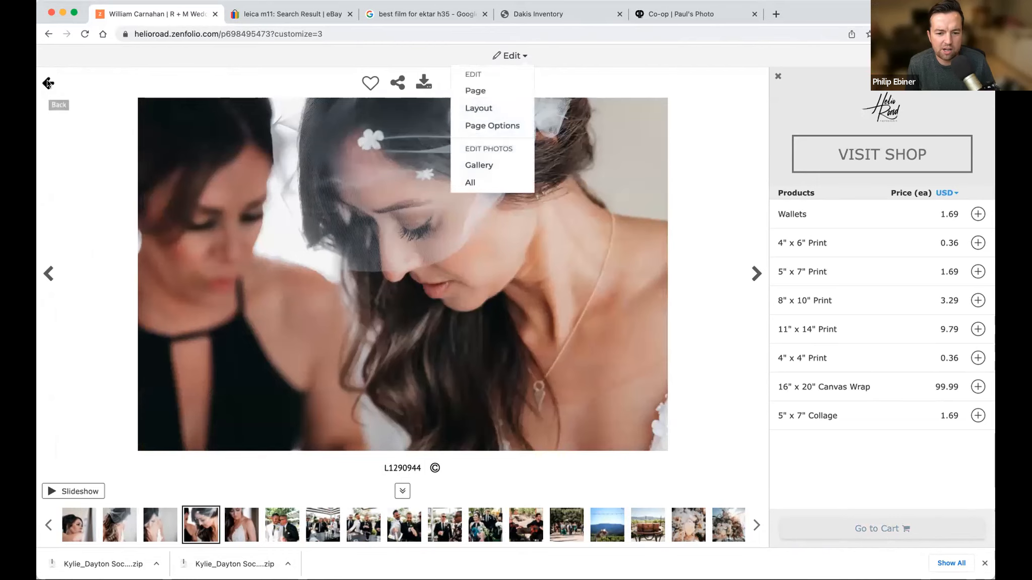
pyautogui.click(47, 83)
pyautogui.scroll(-4, 471, 323)
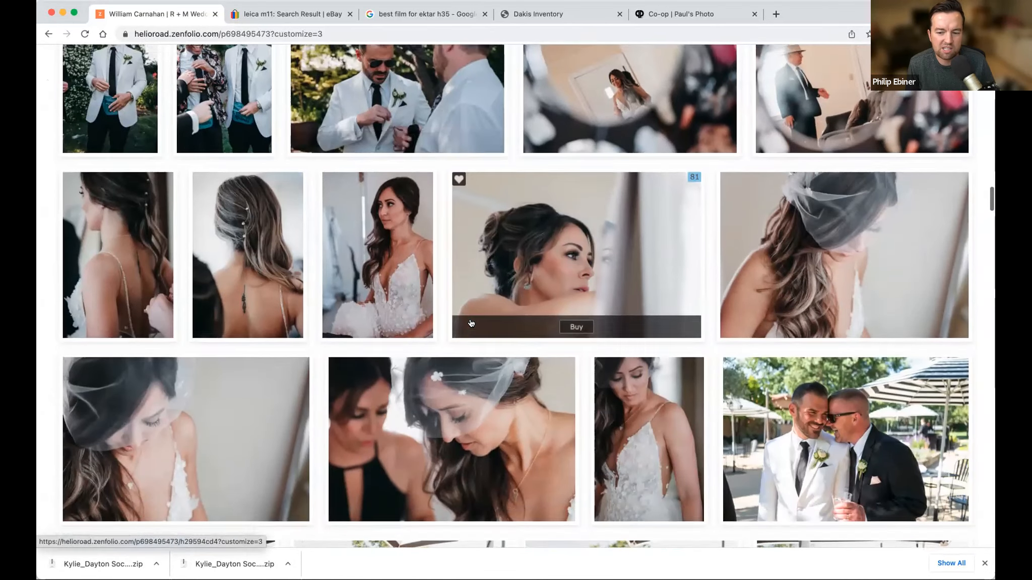
pyautogui.scroll(7, 471, 324)
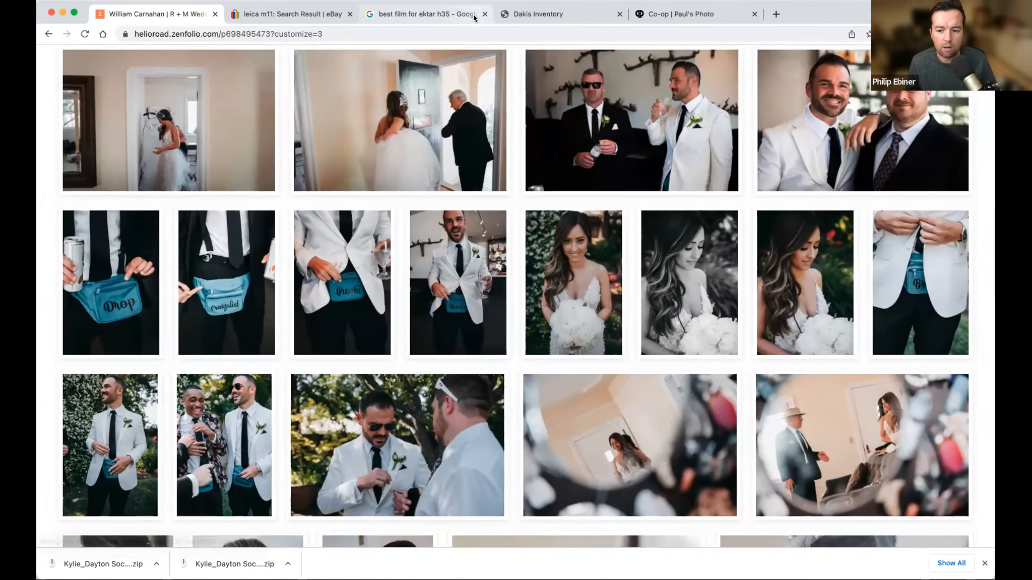
# Close the browser pages for the ektar h35 film search, Dakis Inventory and the Paul's Photo co-op.
pyautogui.click(484, 14)
pyautogui.click(485, 14)
pyautogui.click(484, 14)
# Leave the visitor preview and return to the couple's wedding group in the Zenfolio organizer.
pyautogui.click(48, 33)
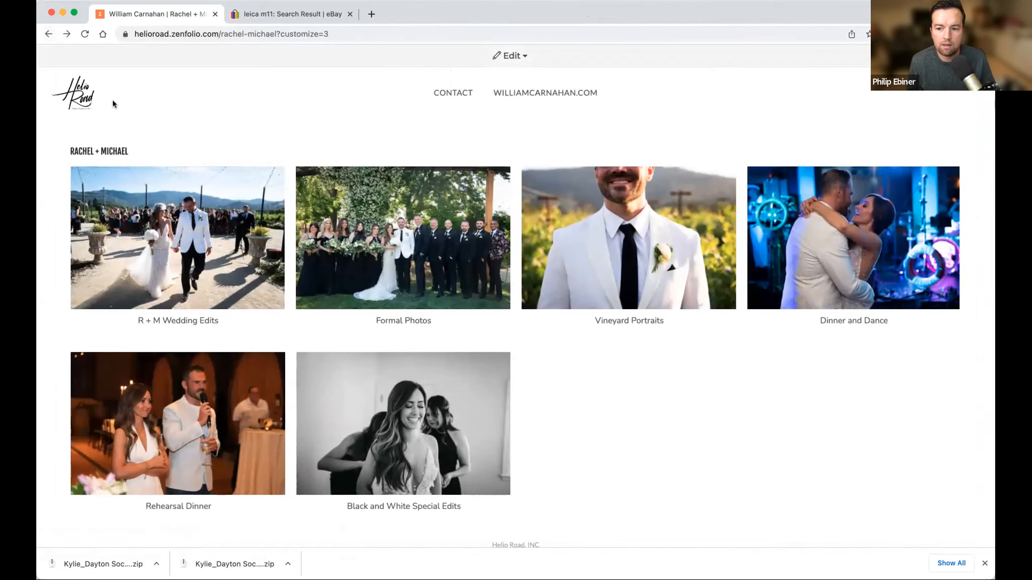
pyautogui.click(49, 34)
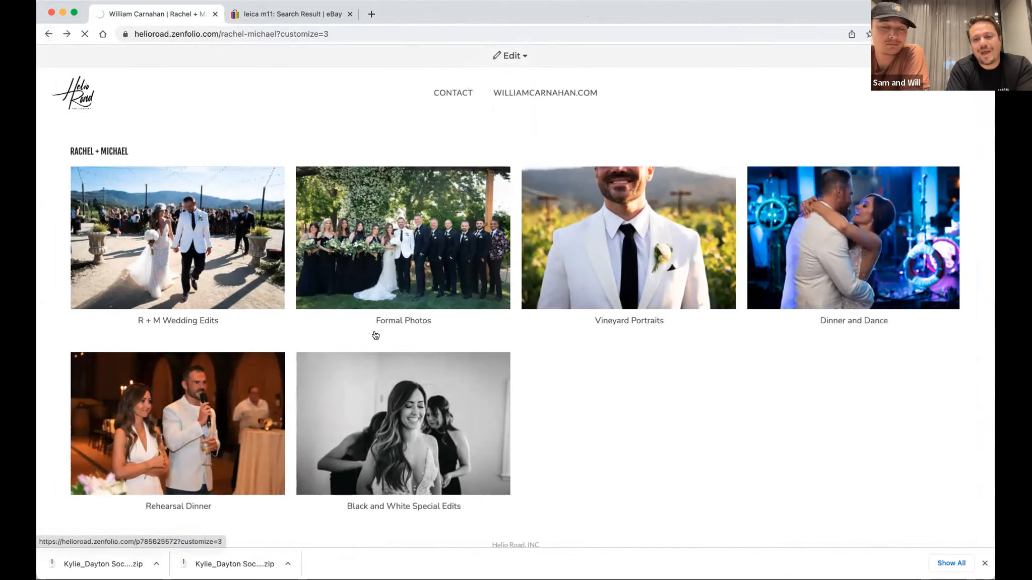
pyautogui.scroll(-1, 107, 441)
pyautogui.scroll(2, 104, 398)
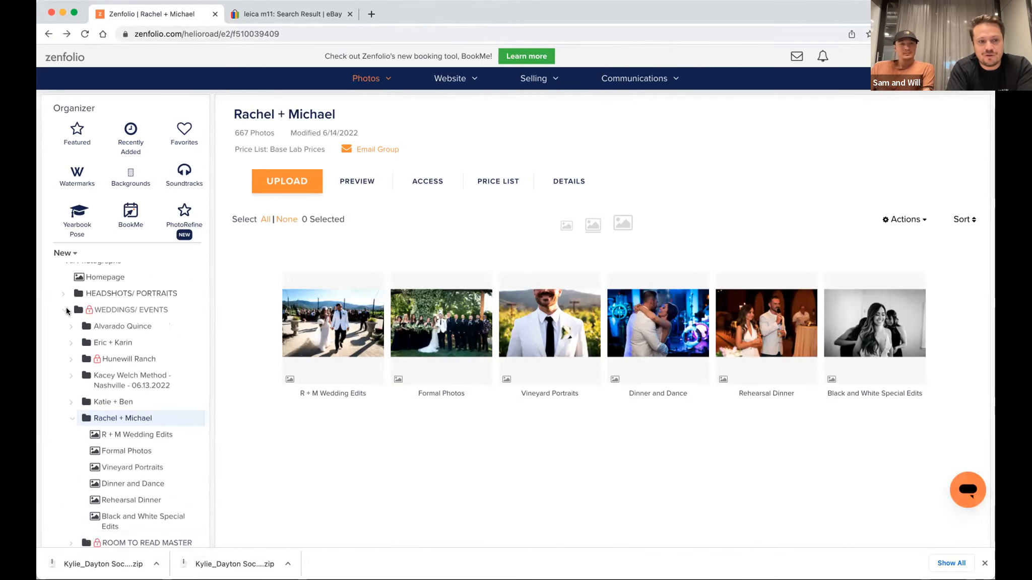
# Create a new gallery named "jashdkh" inside the couple's wedding group.
pyautogui.scroll(-1, 109, 405)
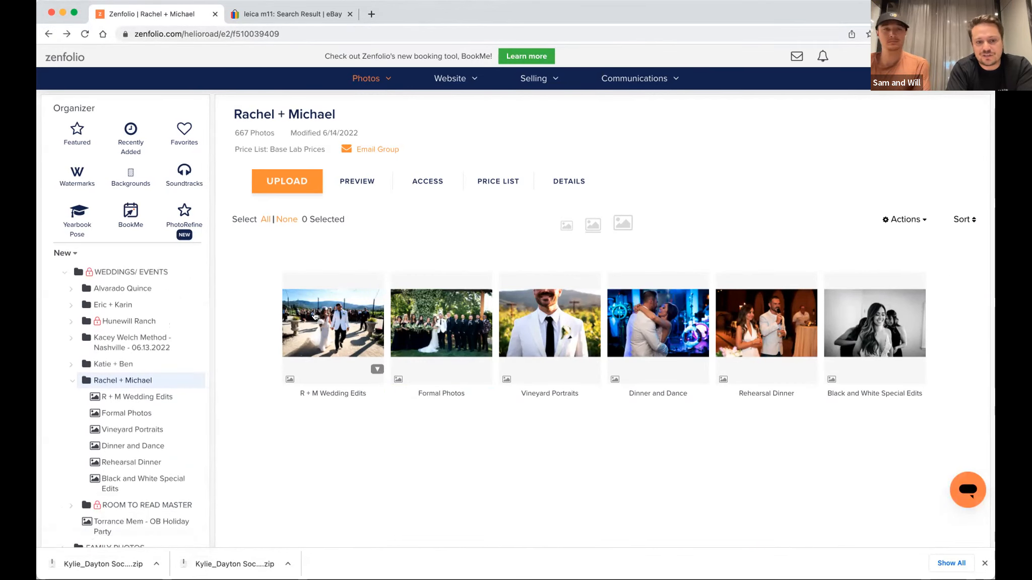
pyautogui.click(199, 381)
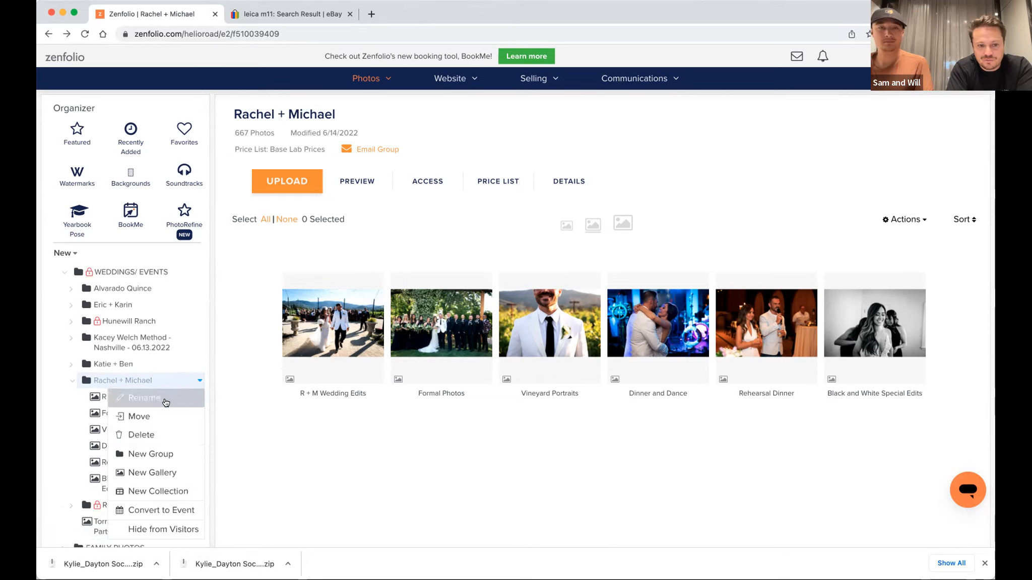
pyautogui.click(174, 470)
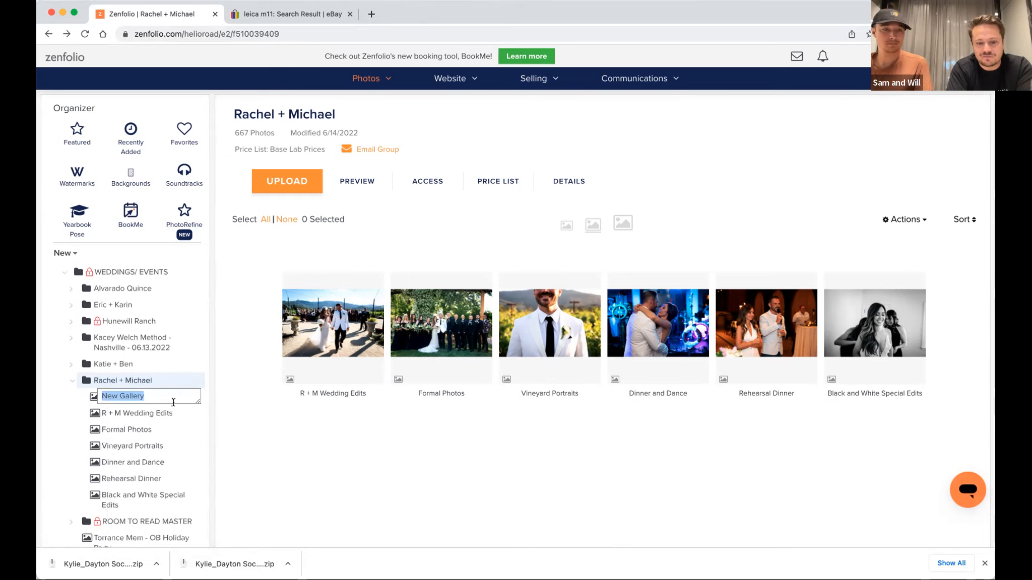
pyautogui.write('jashdkh')
pyautogui.press('Return')
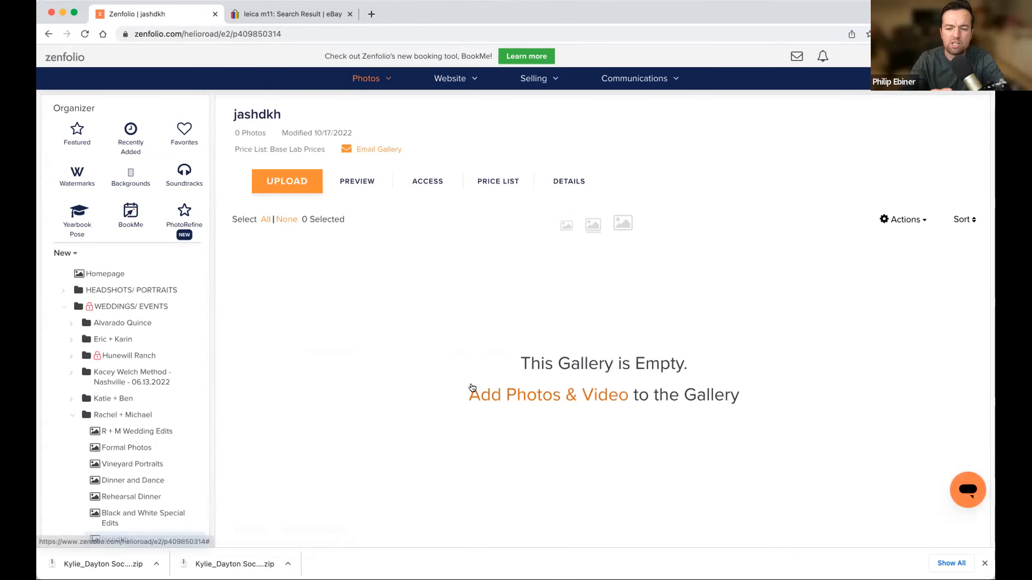
# Open the client group in HEADSHOTS/ PORTRAITS that holds the 051319 - PROOFS and QUICK EDITS galleries.
pyautogui.click(65, 307)
pyautogui.click(63, 300)
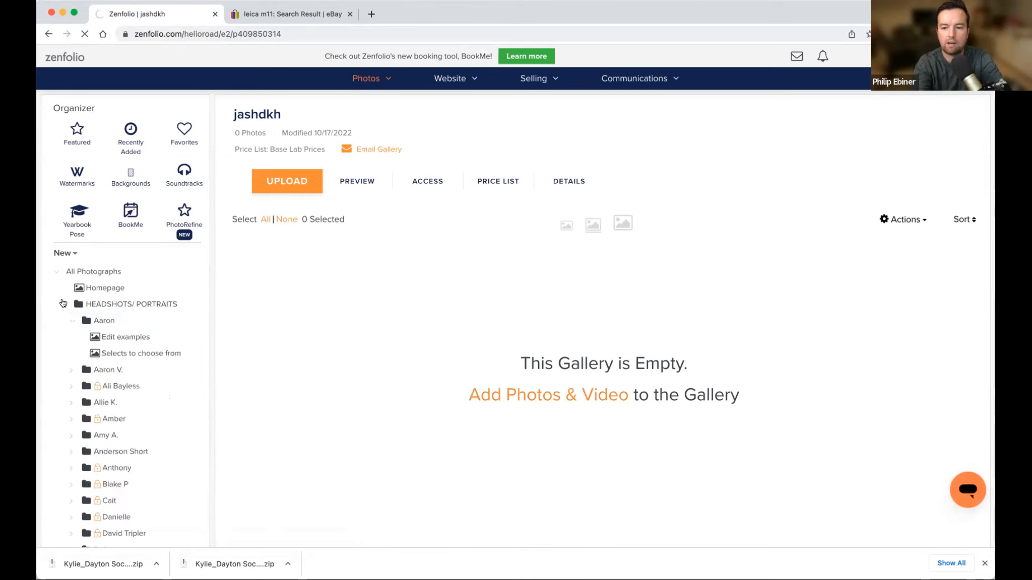
pyautogui.click(71, 321)
pyautogui.scroll(-3, 117, 457)
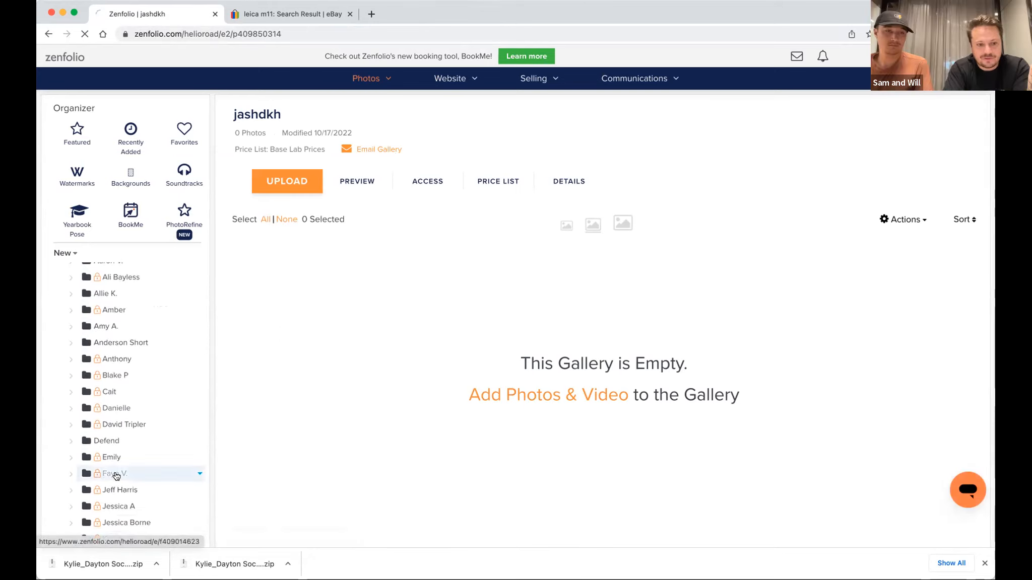
pyautogui.click(130, 470)
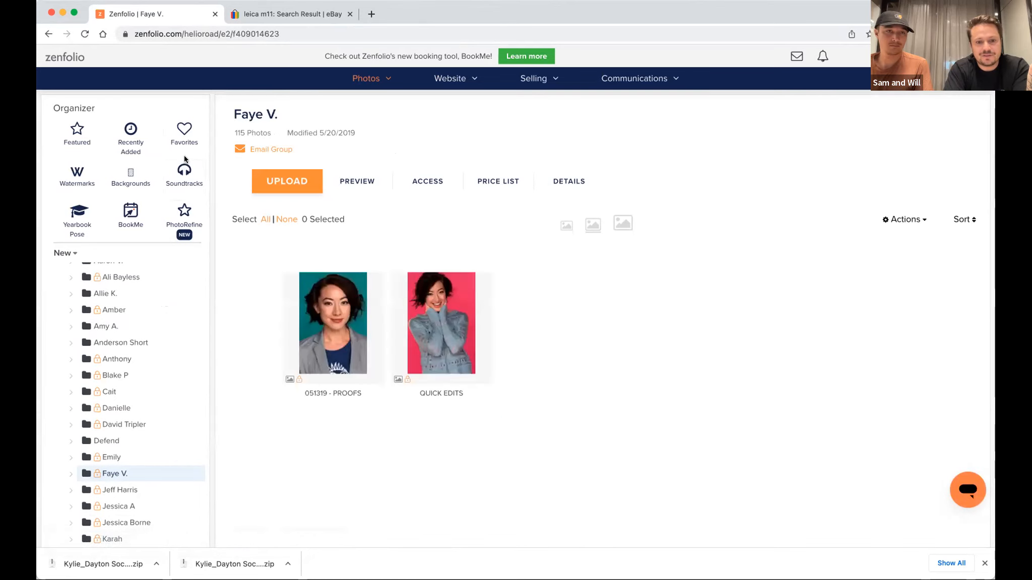
# Export the shared favorites set Mobile Favorites from the Favorites page as a CSV file.
pyautogui.click(181, 136)
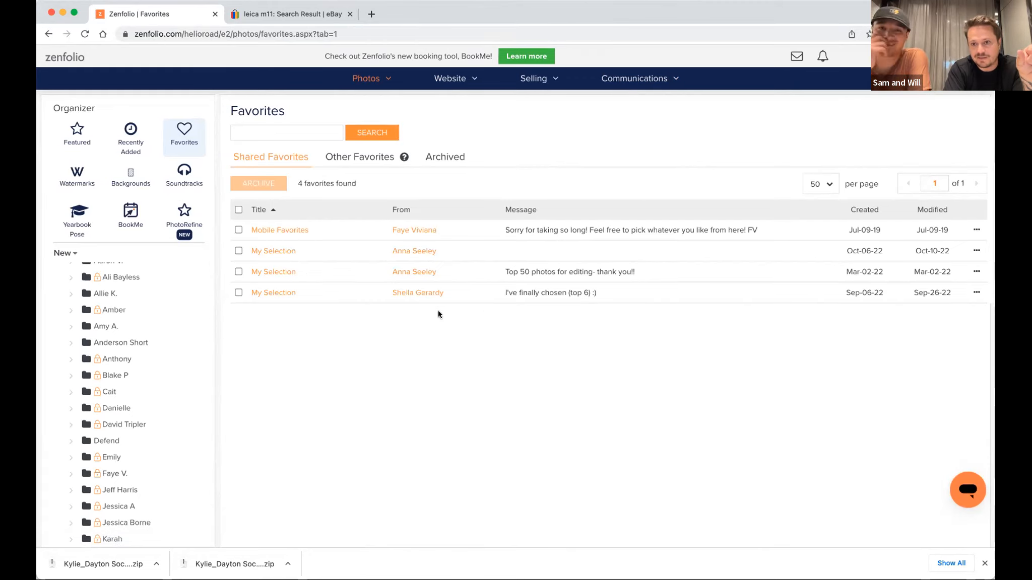
pyautogui.click(972, 231)
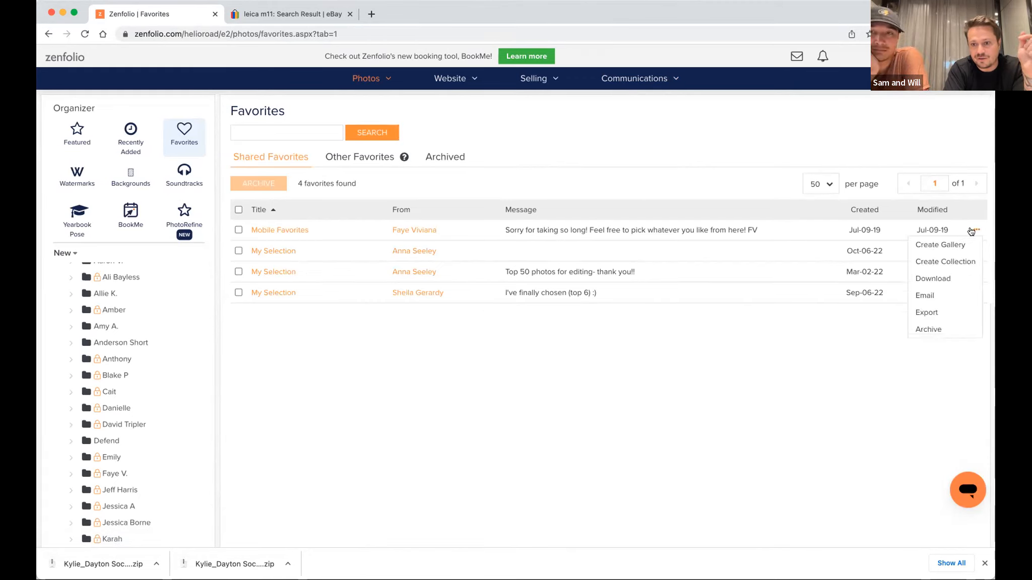
pyautogui.click(941, 315)
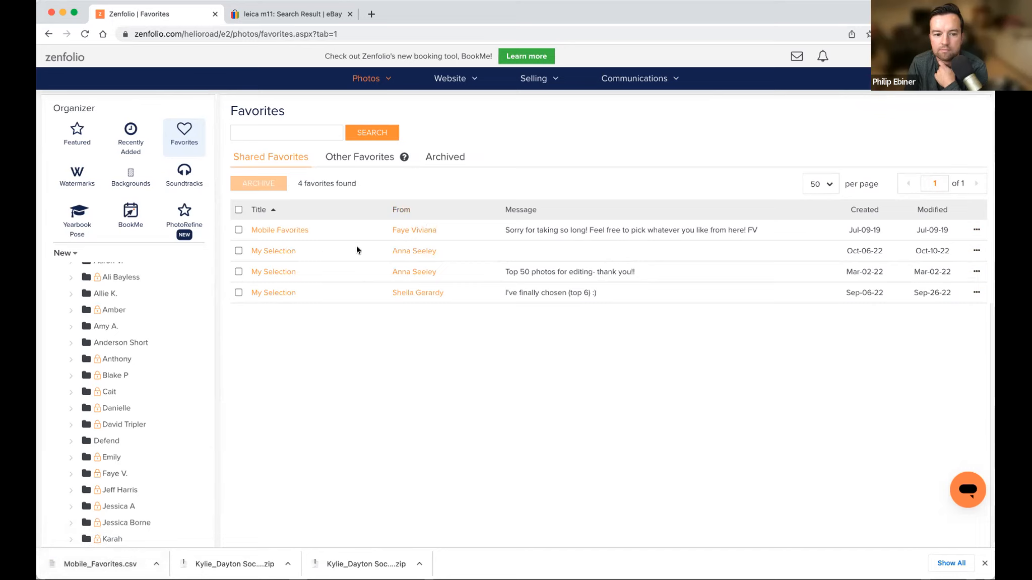
# Open the Mobile Favorites set and examine the client's selected photos with their file names and source gallery.
pyautogui.click(279, 232)
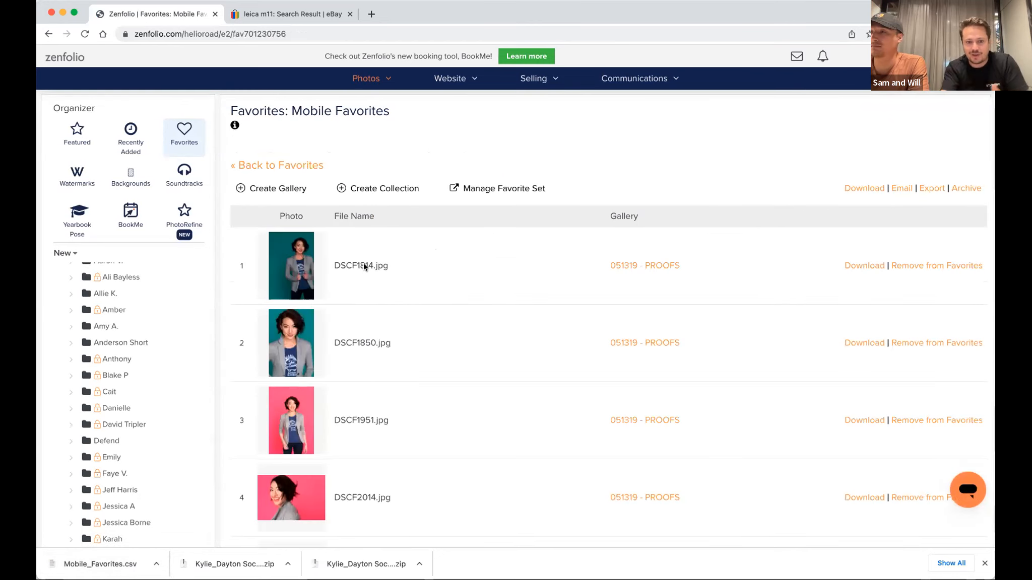
pyautogui.scroll(-20, 462, 385)
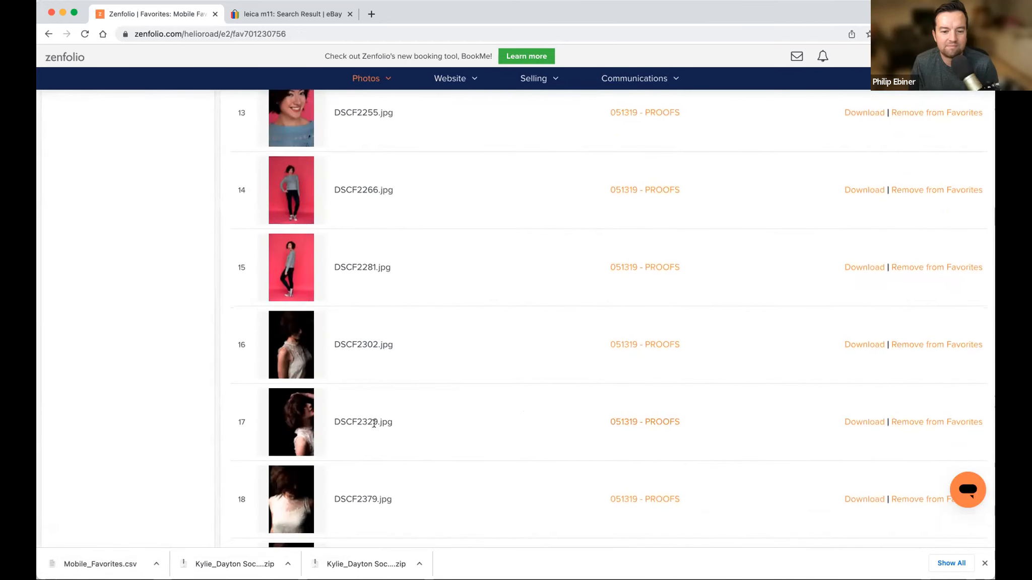
pyautogui.scroll(-3, 353, 373)
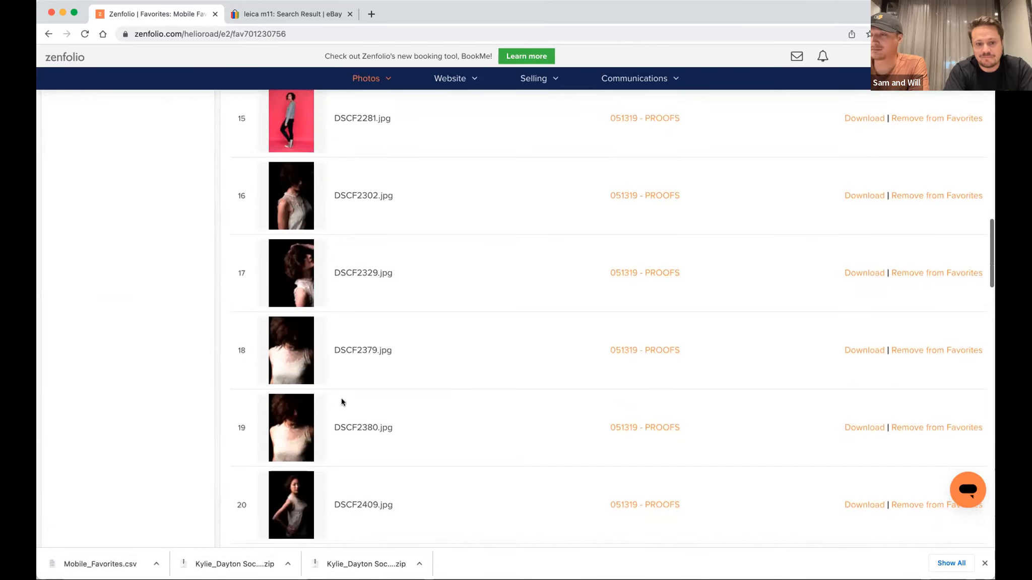
pyautogui.scroll(-3, 392, 409)
pyautogui.scroll(-5, 393, 408)
pyautogui.scroll(20, 376, 434)
pyautogui.scroll(6, 376, 433)
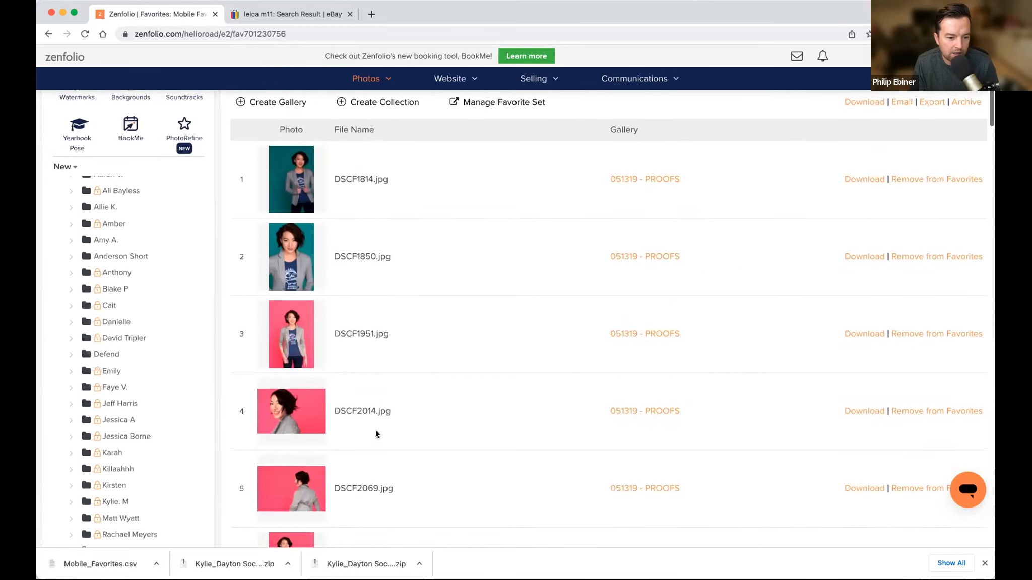
pyautogui.scroll(-3, 380, 396)
pyautogui.scroll(-1, 381, 393)
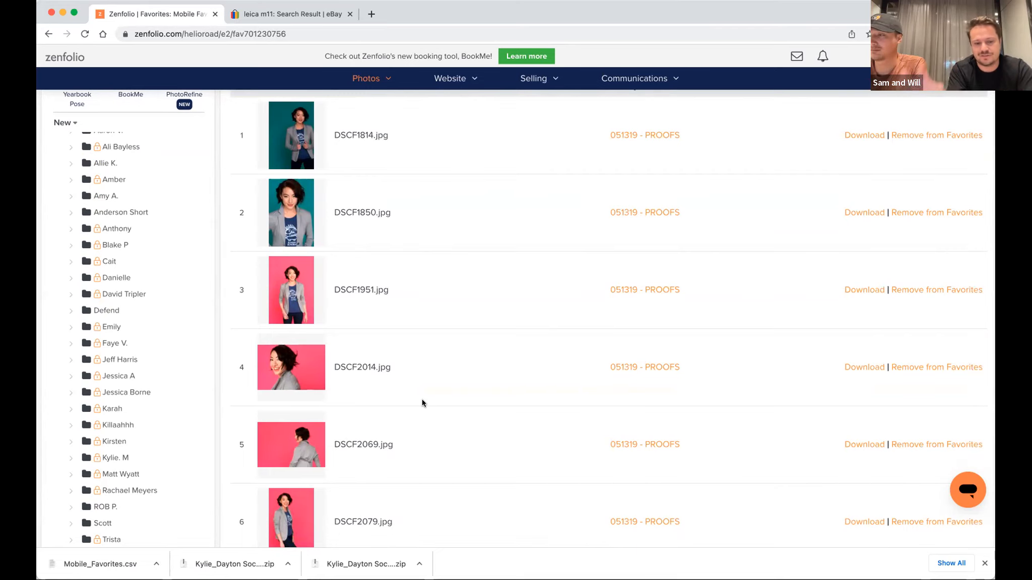
pyautogui.scroll(-10, 449, 389)
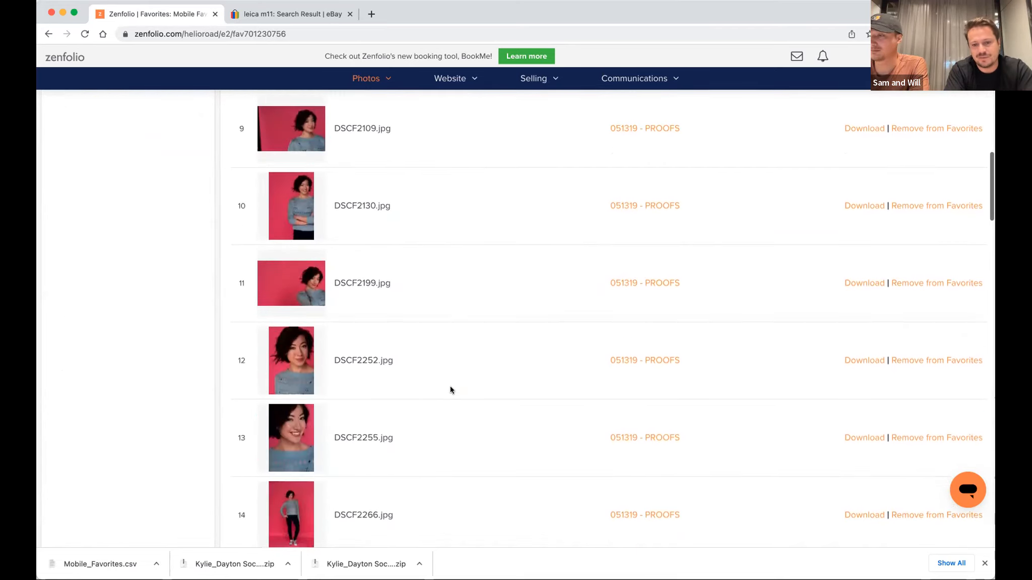
pyautogui.scroll(15, 450, 389)
pyautogui.scroll(-5, 449, 389)
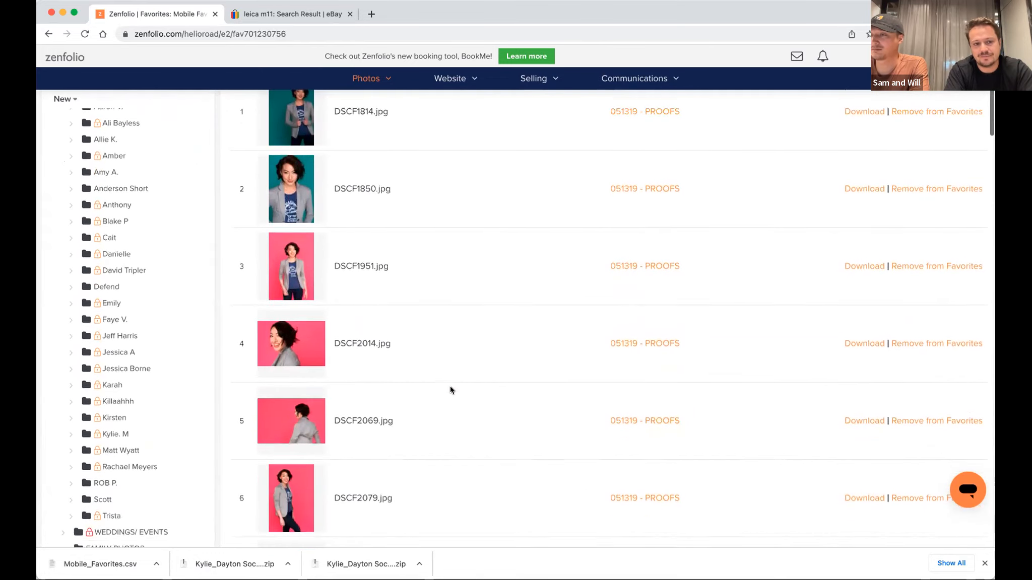
pyautogui.scroll(2, 112, 353)
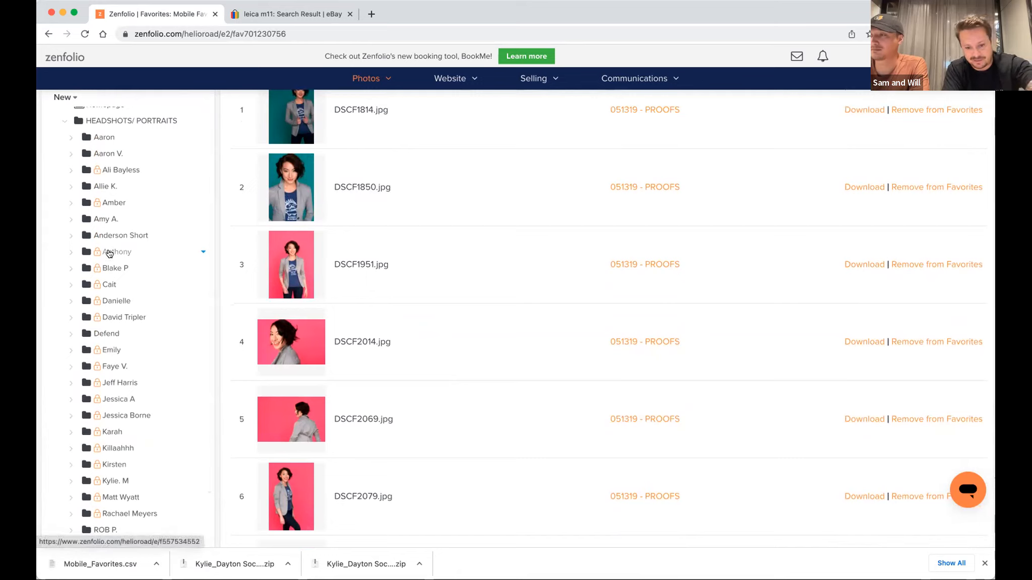
# Collapse the HEADSHOTS/ PORTRAITS group and open the family's group with Edits and Special Edits galleries inside FAMILY PHOTOS.
pyautogui.scroll(-3, 128, 329)
pyautogui.scroll(4, 128, 329)
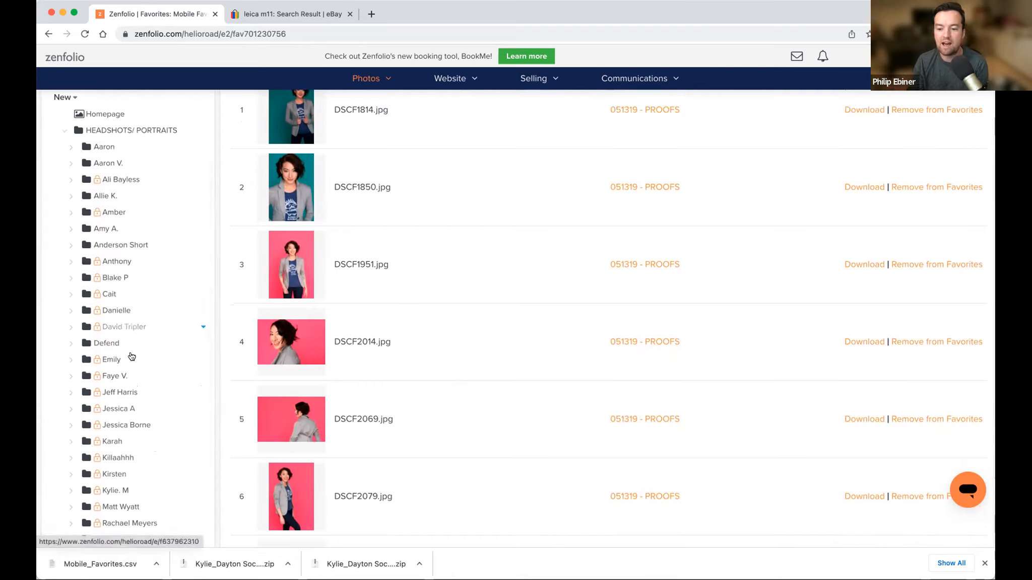
pyautogui.scroll(1, 131, 357)
pyautogui.scroll(-3, 133, 371)
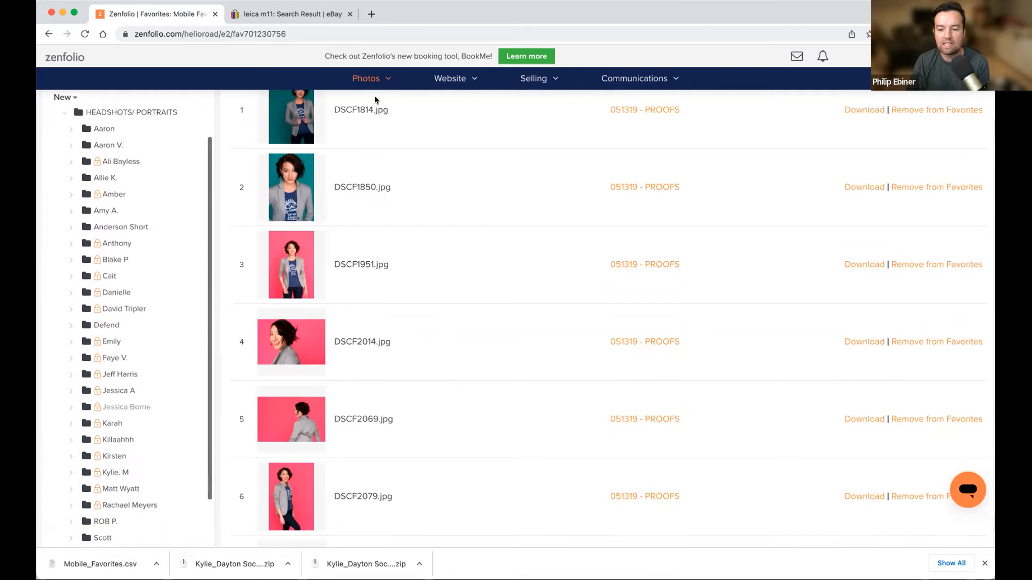
pyautogui.click(64, 113)
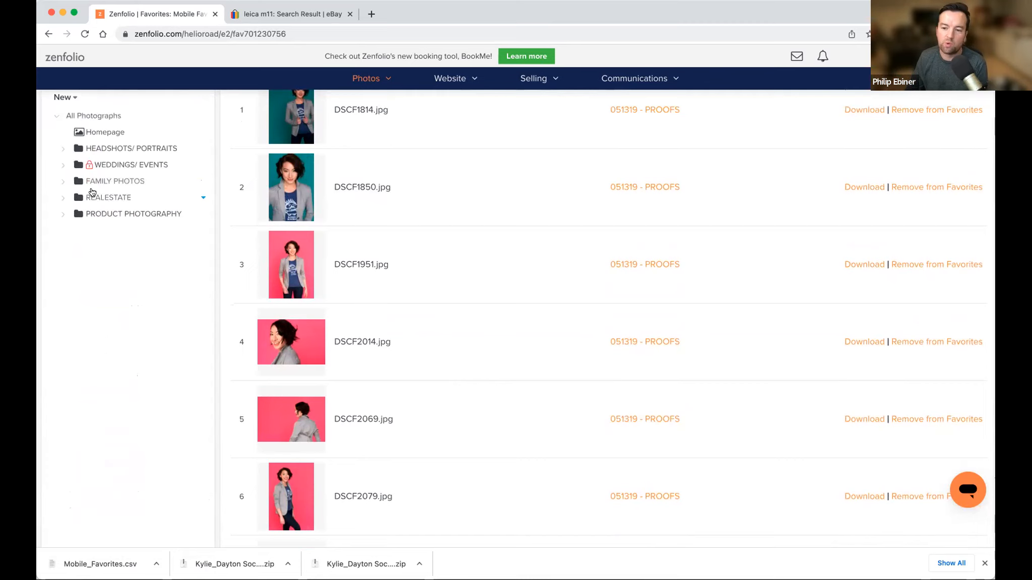
pyautogui.click(63, 184)
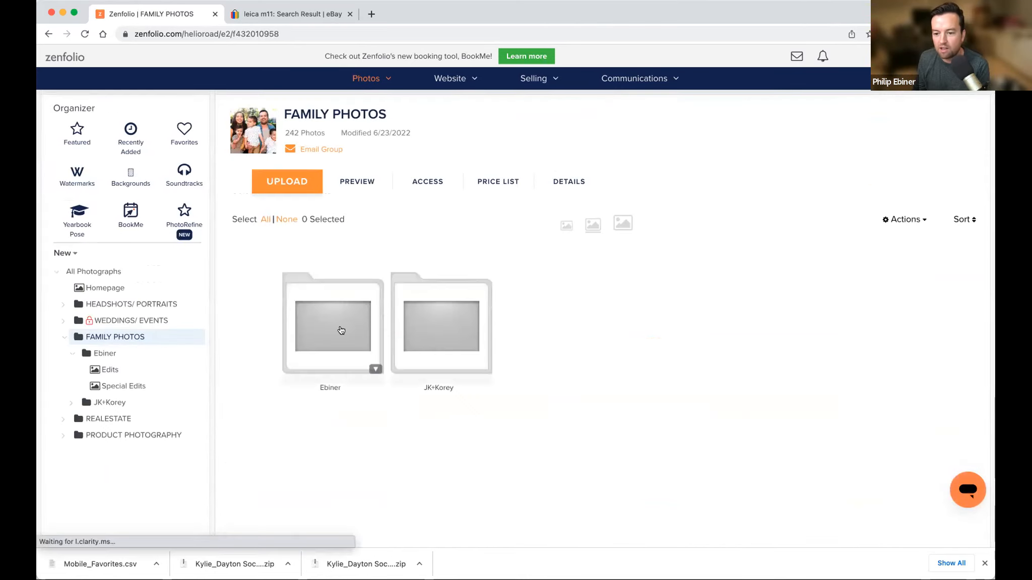
pyautogui.doubleClick(339, 330)
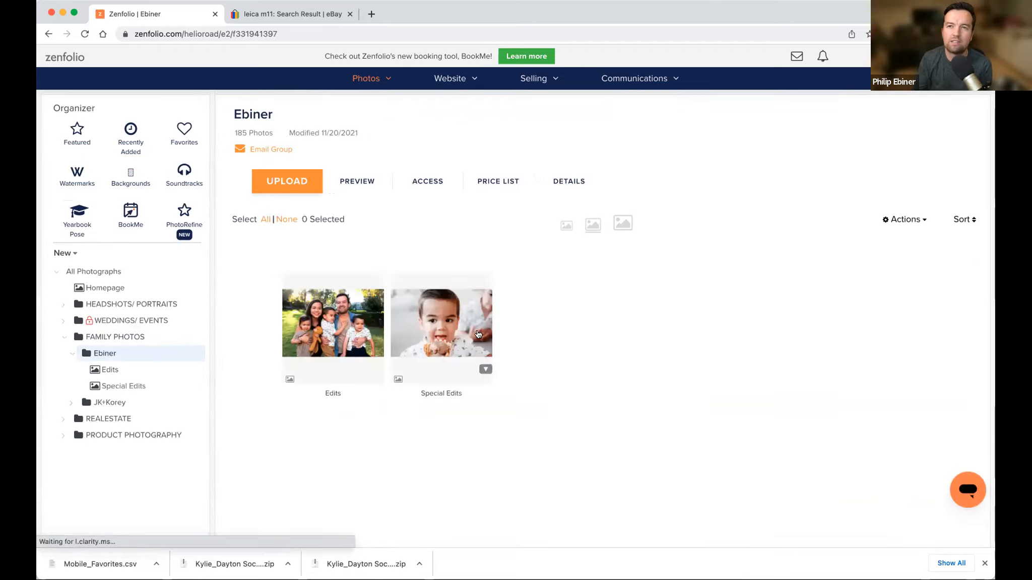
# Preview the family's group as a visitor and look through the Special Edits gallery.
pyautogui.click(360, 184)
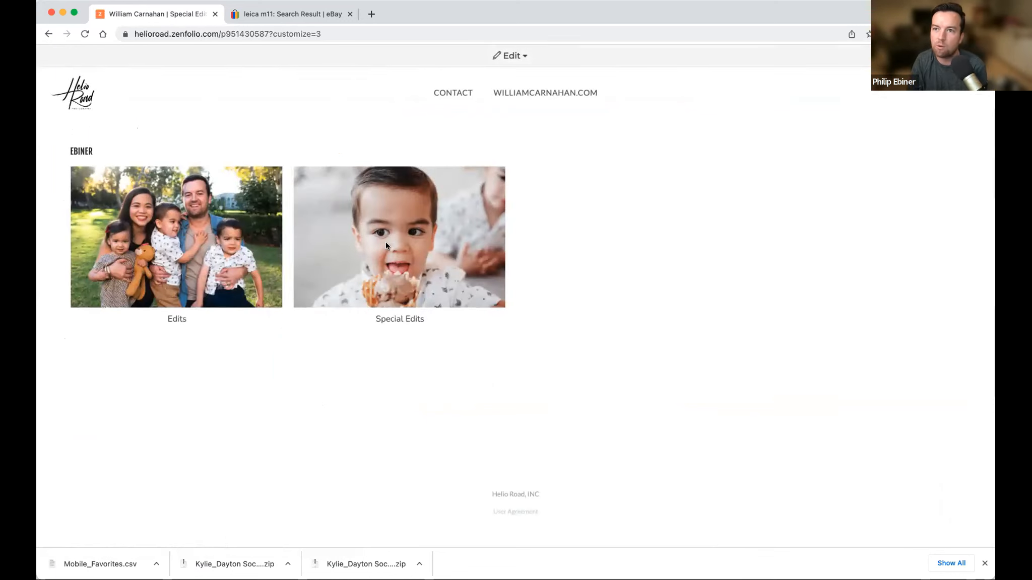
pyautogui.scroll(-2, 409, 337)
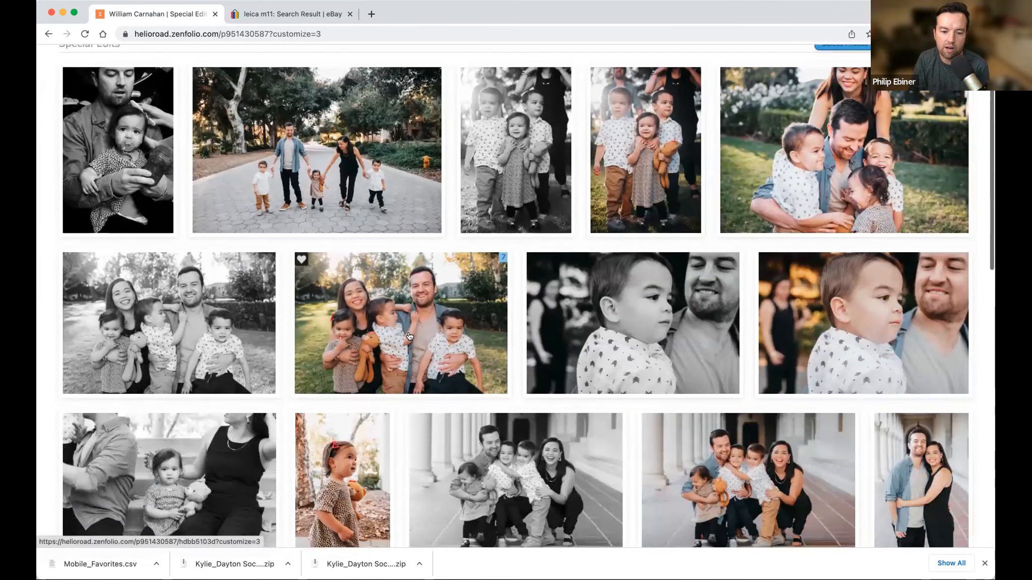
pyautogui.scroll(-5, 409, 337)
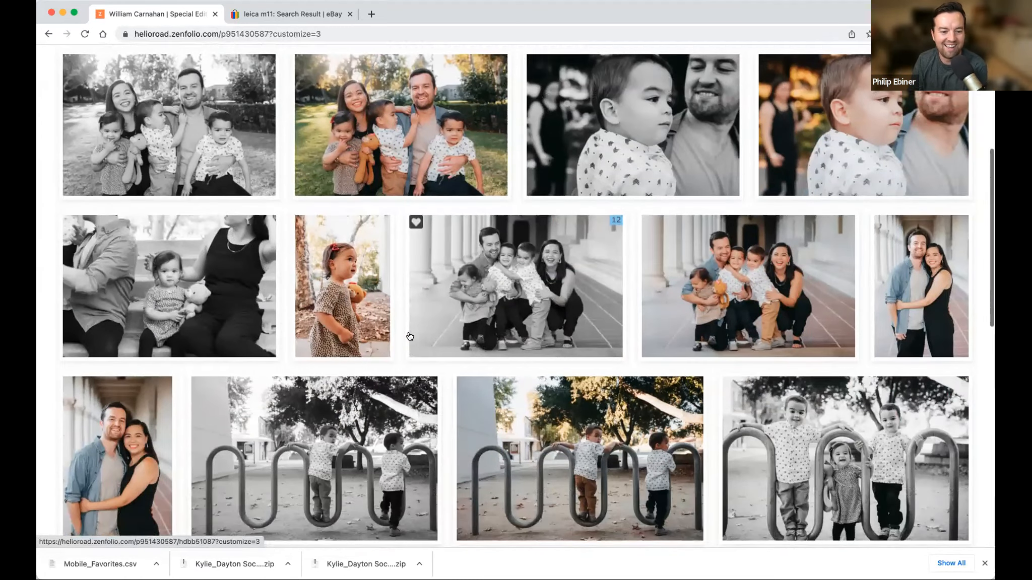
pyautogui.scroll(-2, 410, 337)
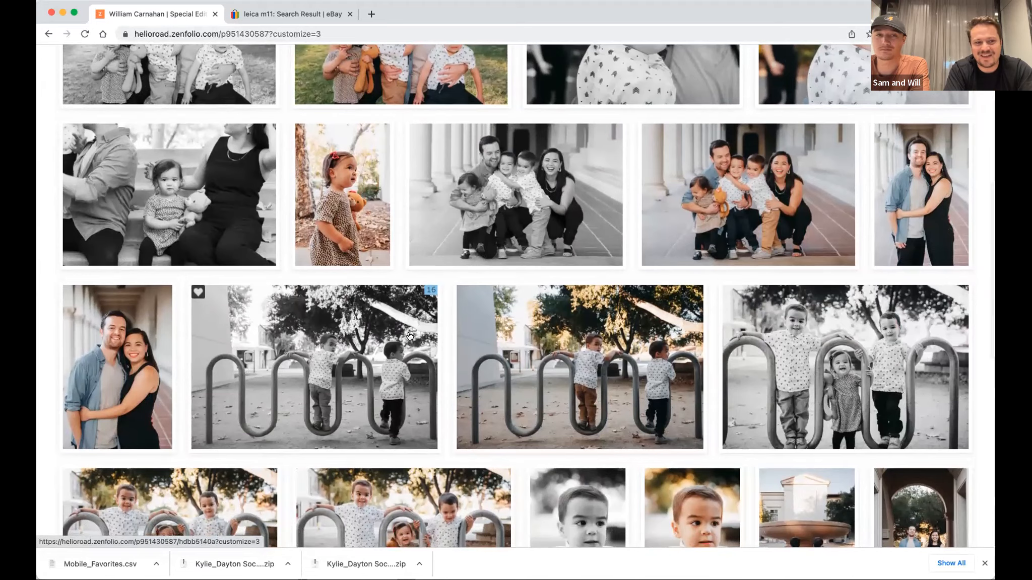
# Open the black-and-white photo of the girl sitting between her parents, browsing the remaining Special Edits photos while it loads.
pyautogui.click(182, 168)
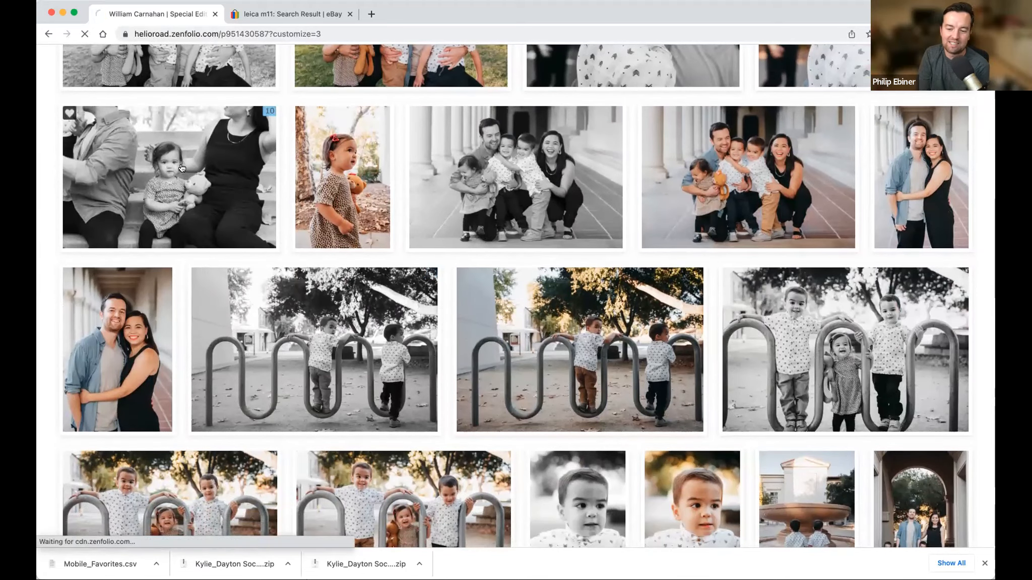
pyautogui.scroll(-1, 227, 226)
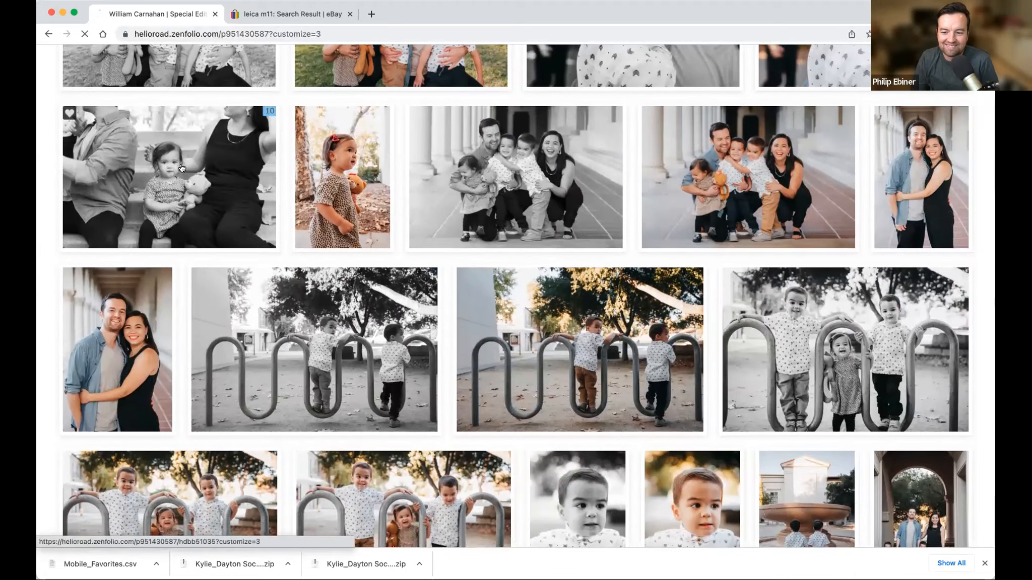
pyautogui.scroll(-2, 281, 291)
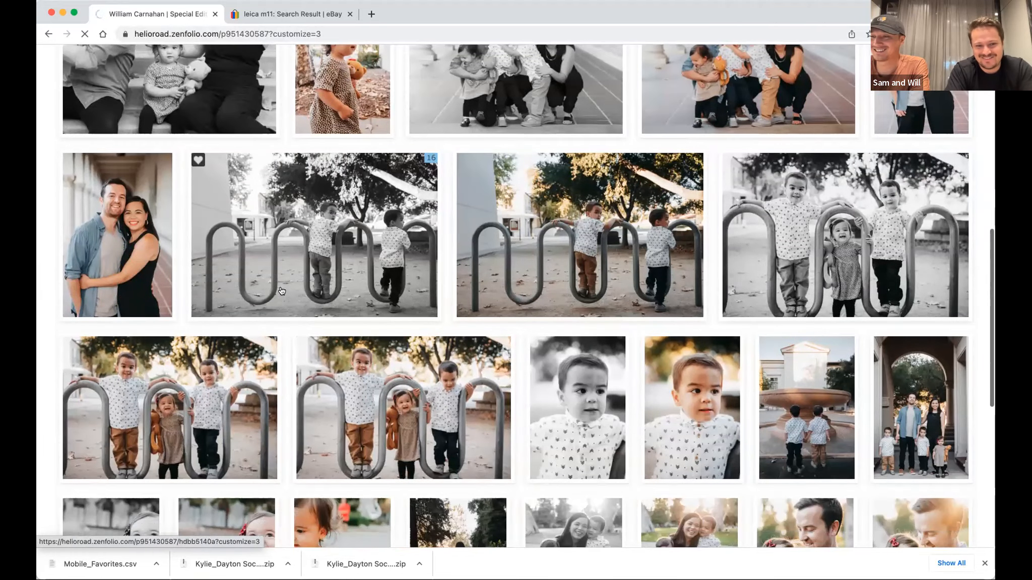
pyautogui.scroll(-2, 283, 290)
pyautogui.scroll(-2, 282, 290)
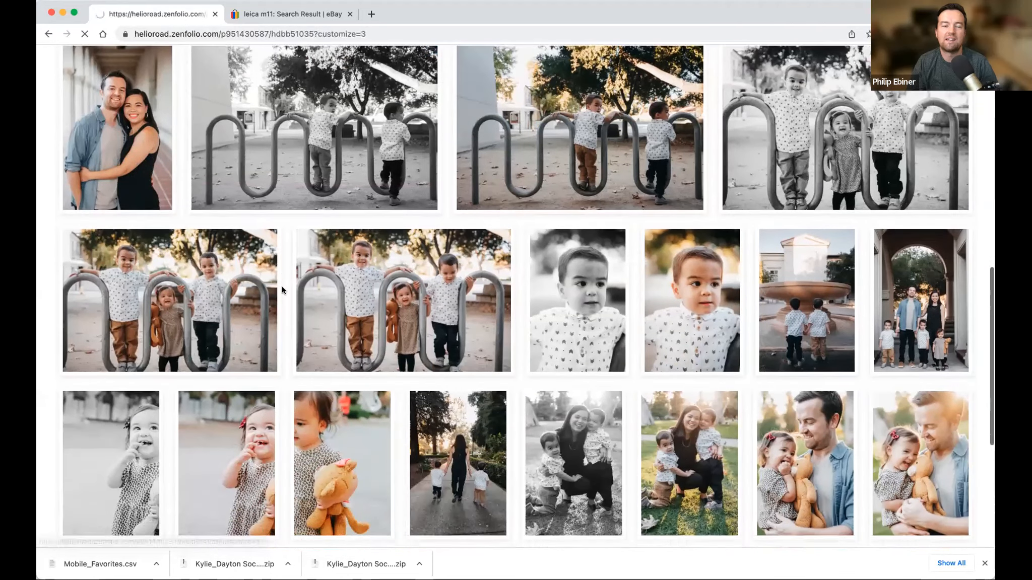